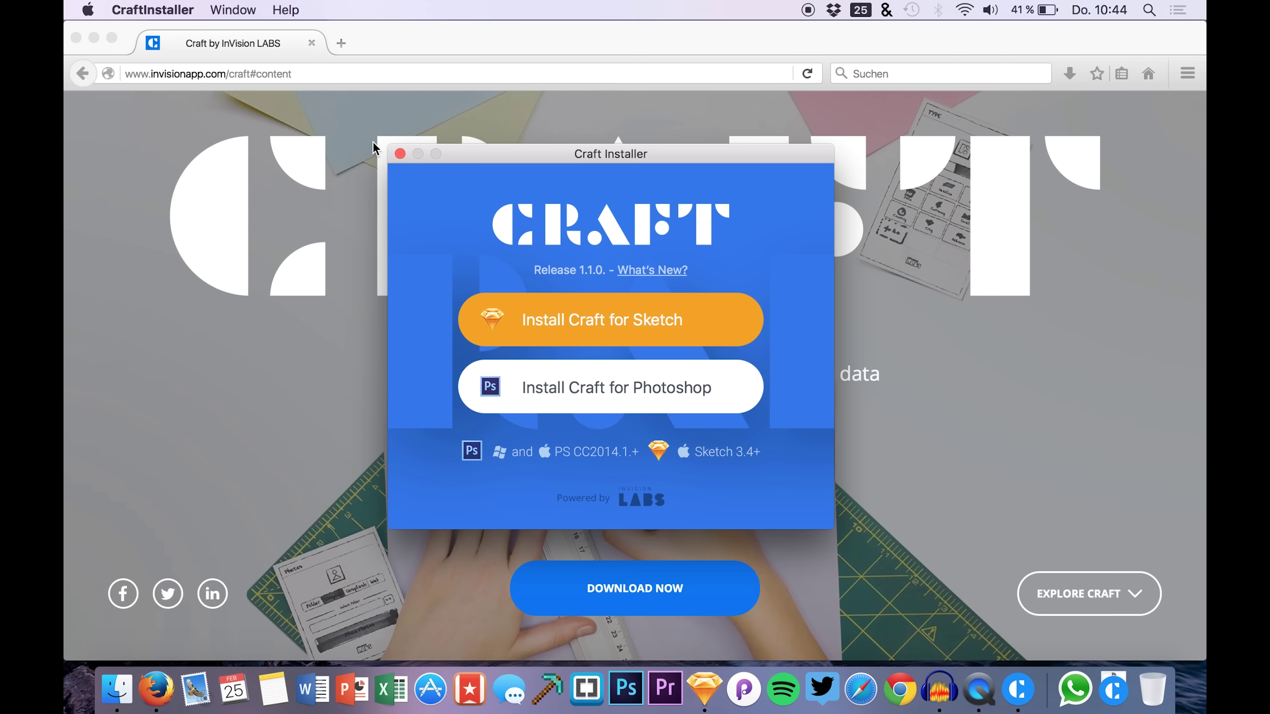
# Step: Close the Craft Installer and switch to the Valley UI Kit document in Sketch, bringing the 2 - Home artboard into view
pyautogui.click(400, 154)
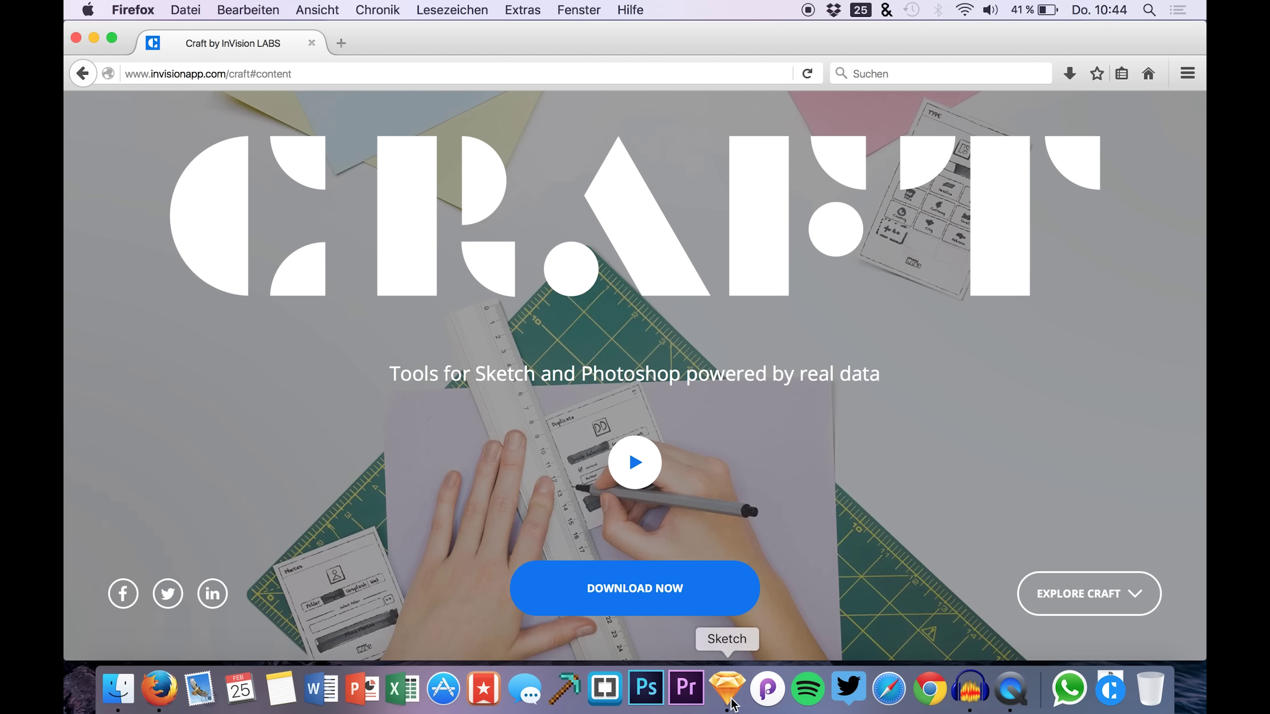
pyautogui.click(731, 701)
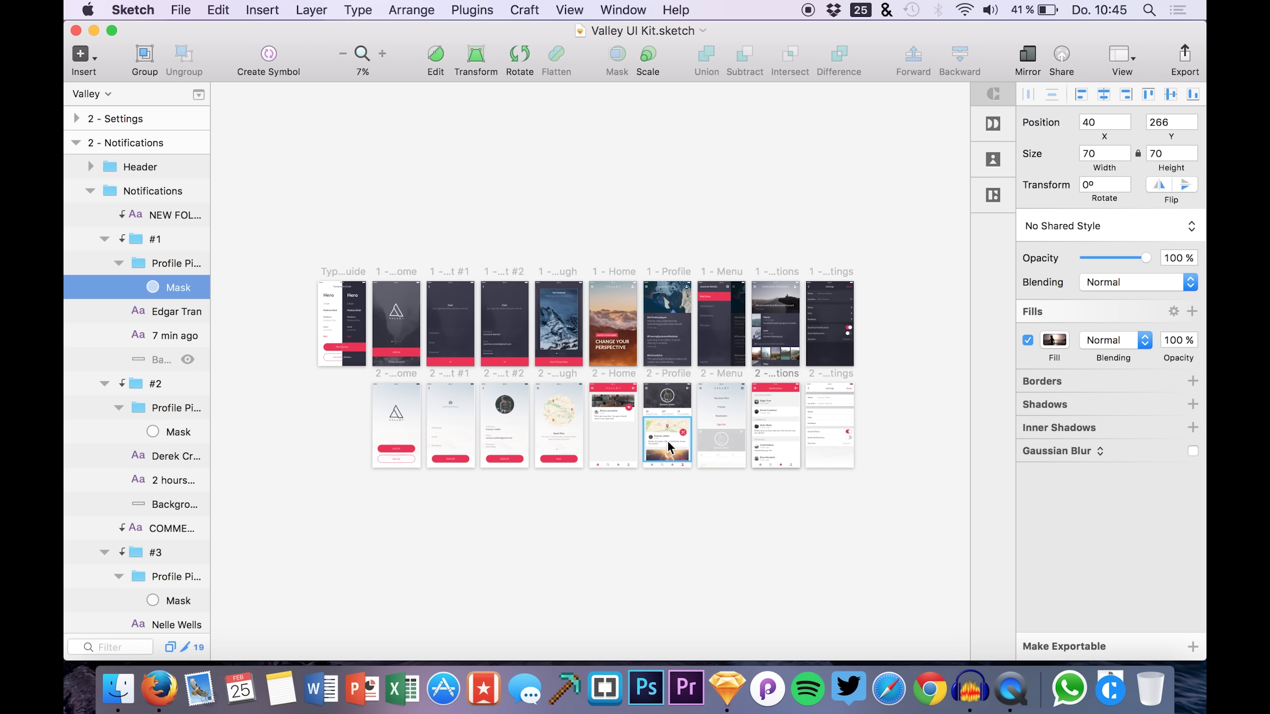
pyautogui.scroll(5, 600, 428)
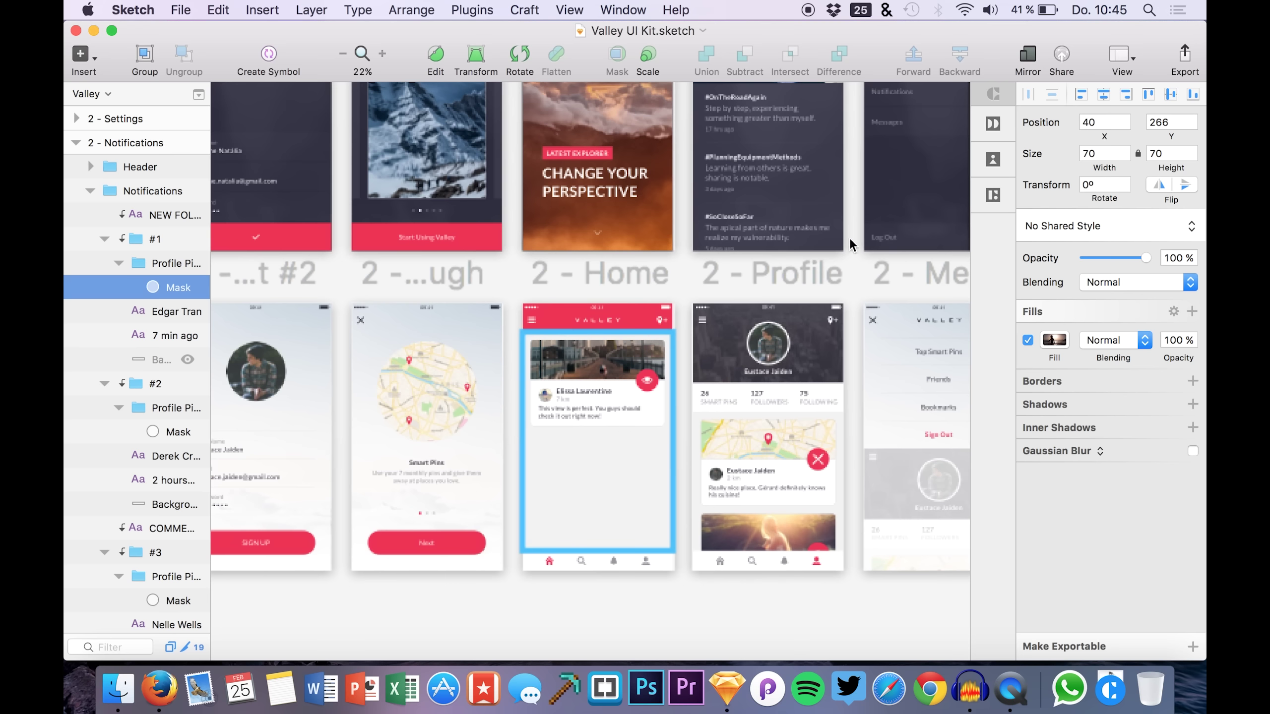
pyautogui.scroll(-2, 631, 425)
pyautogui.hscroll(-2, 631, 426)
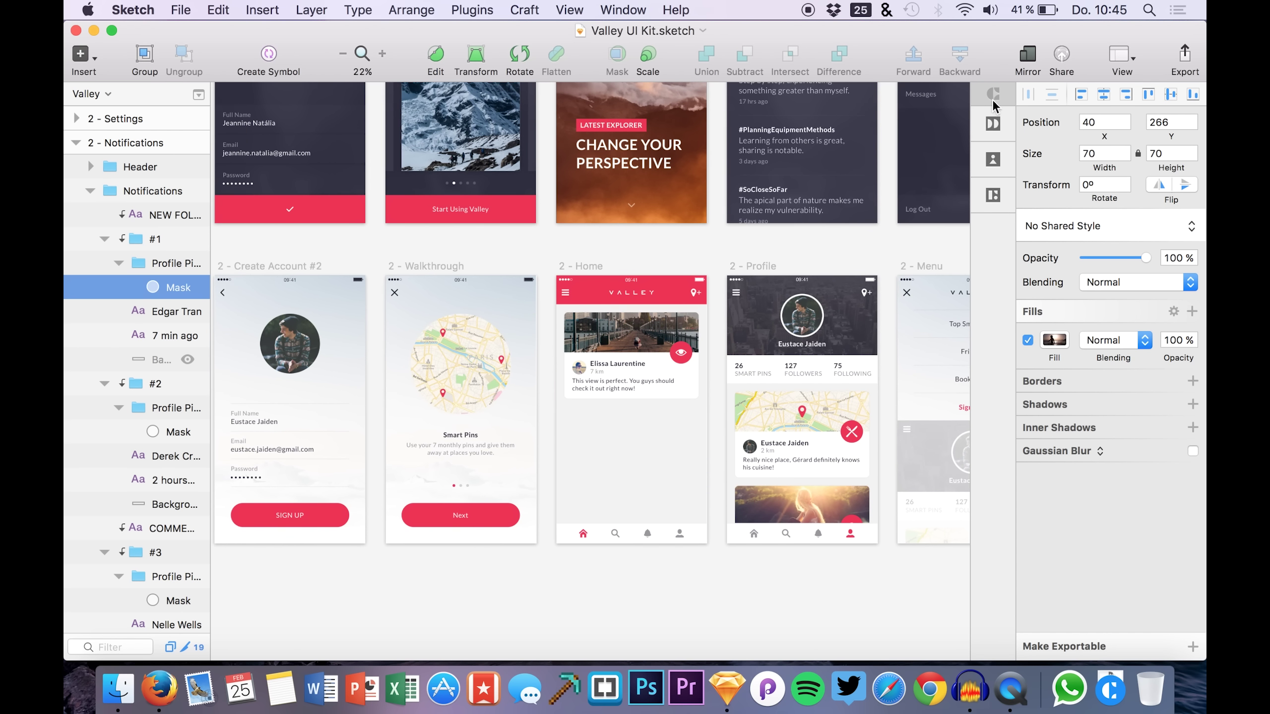
pyautogui.scroll(-2, 825, 203)
pyautogui.hscroll(-1, 825, 204)
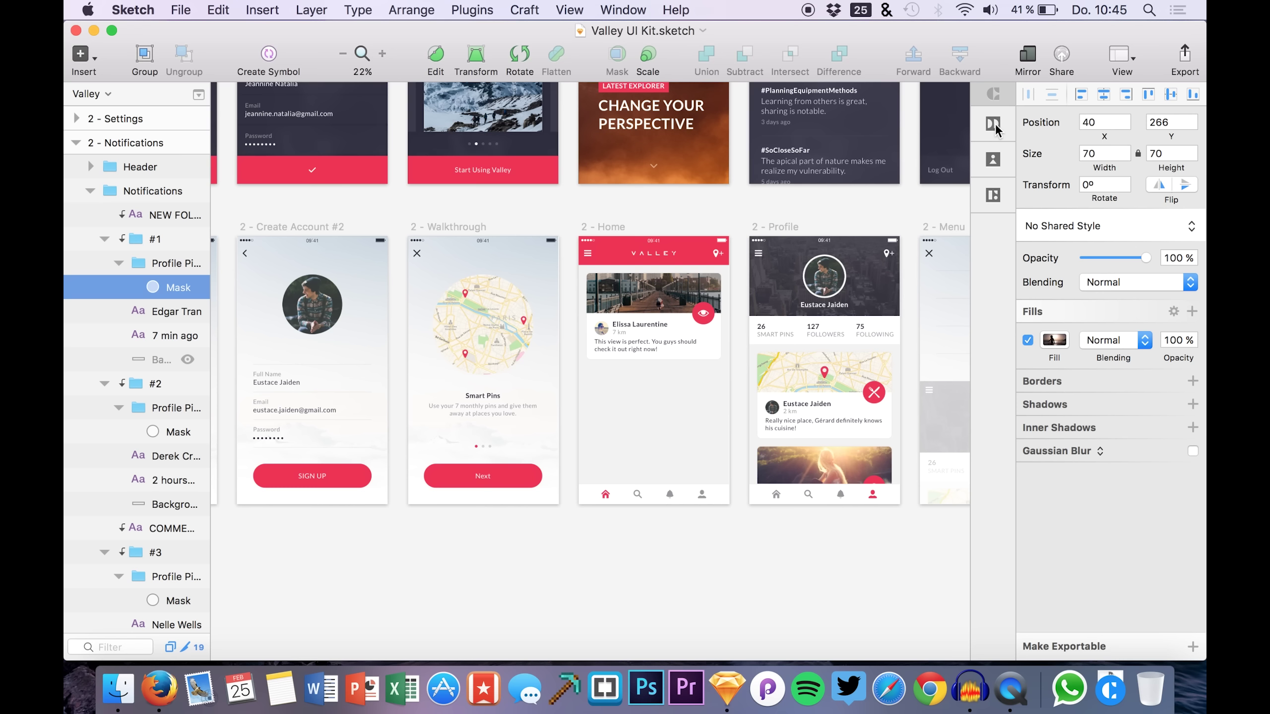
# Step: Look through the options of Craft's Duplicate, Photos and Type tools one after another
pyautogui.click(993, 124)
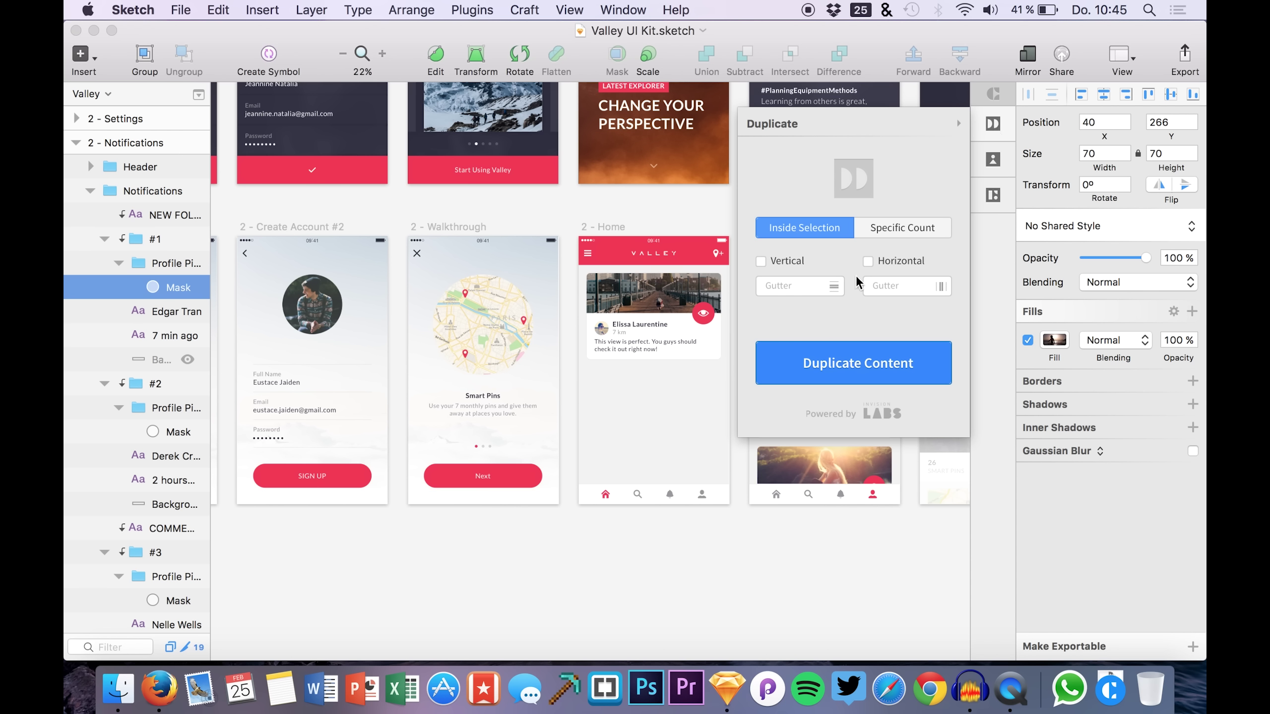
pyautogui.click(983, 165)
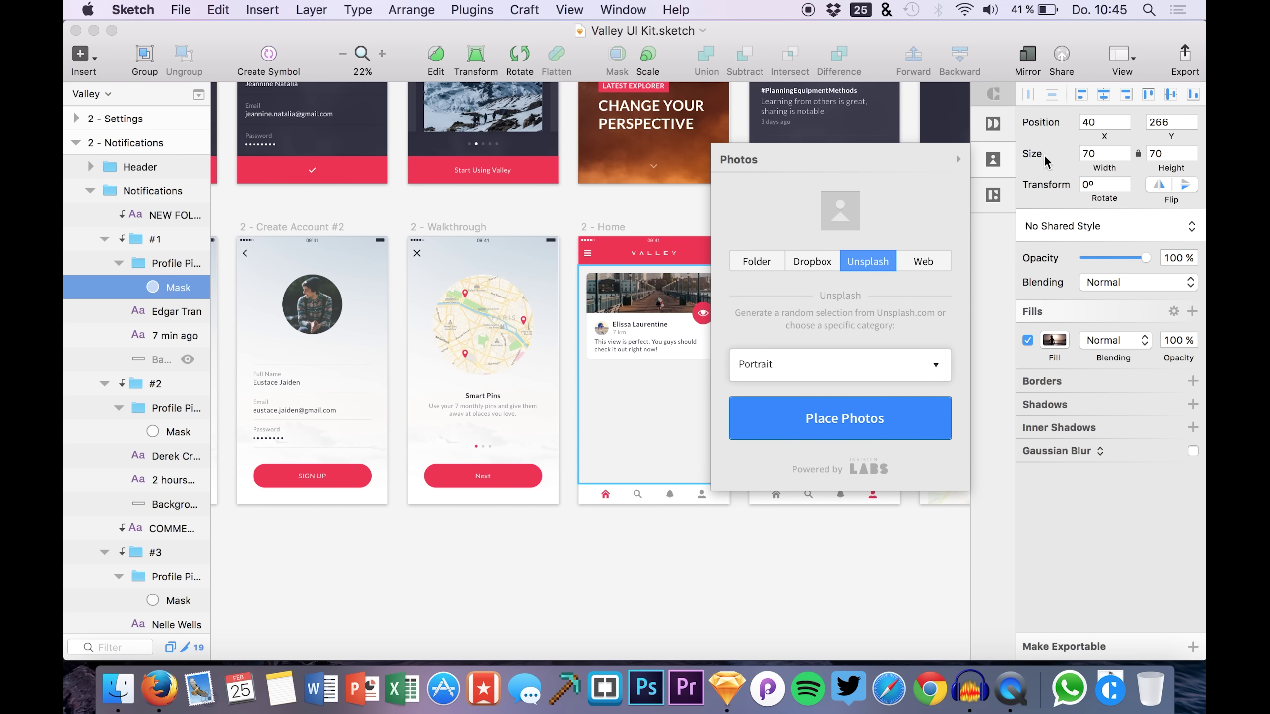
pyautogui.click(993, 196)
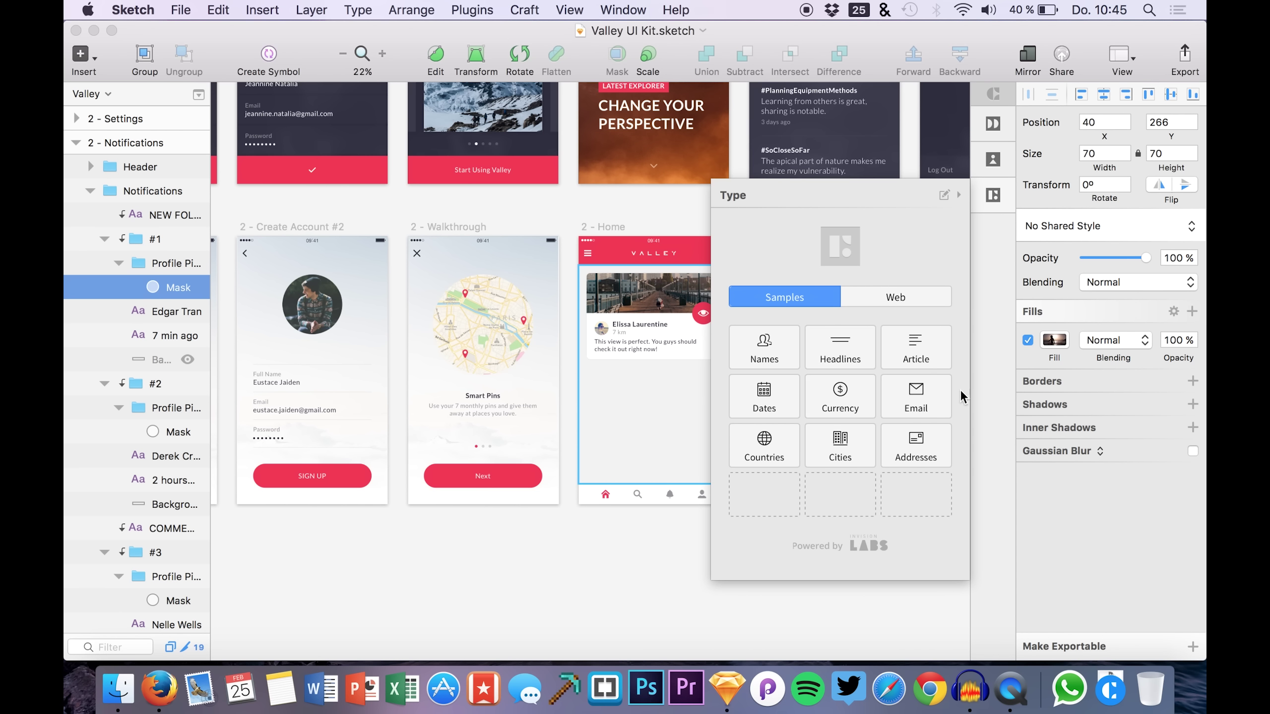
pyautogui.click(985, 200)
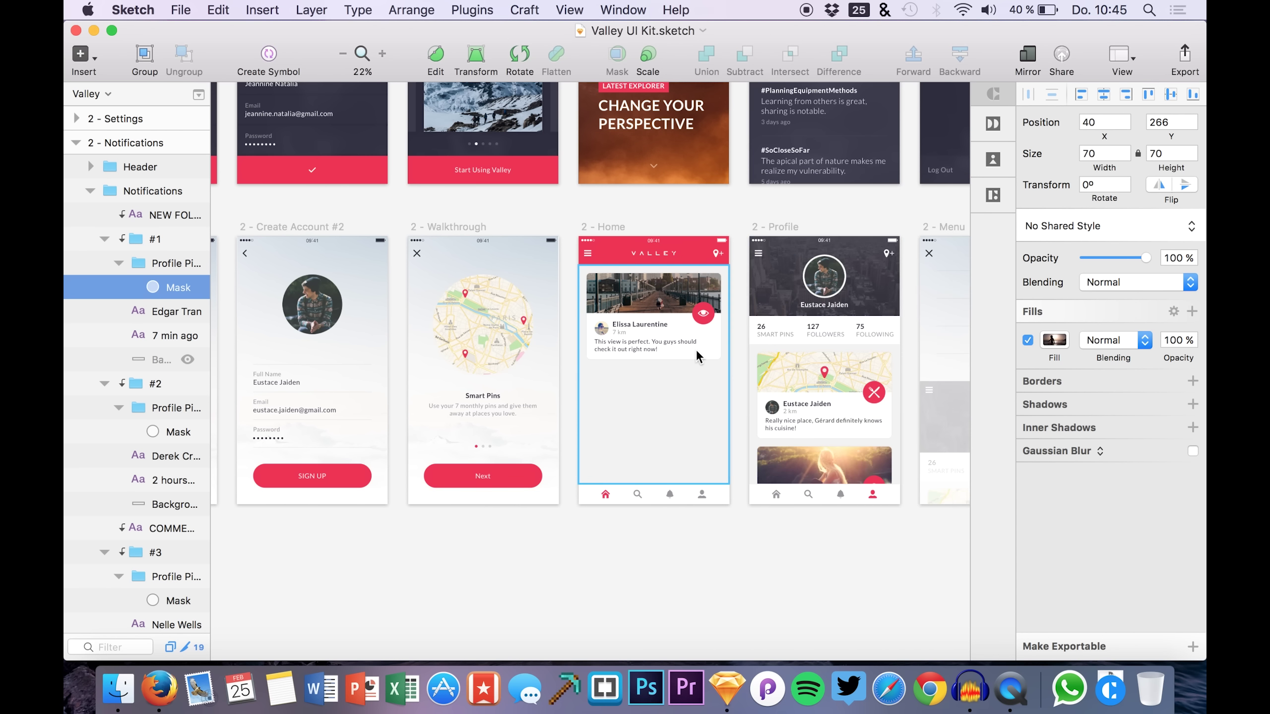
# Step: Open Craft's Duplicate tool and select the Card #1 group in the 2 - Home artboard
pyautogui.scroll(3, 726, 338)
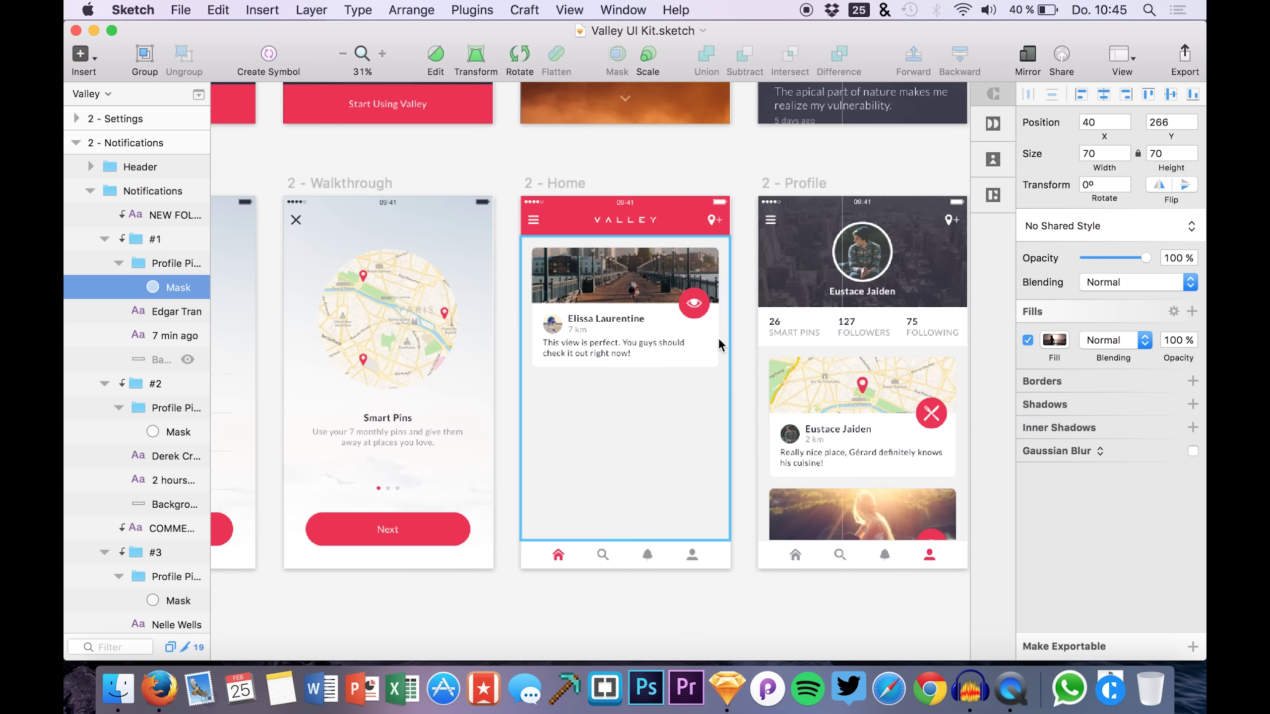
pyautogui.click(993, 124)
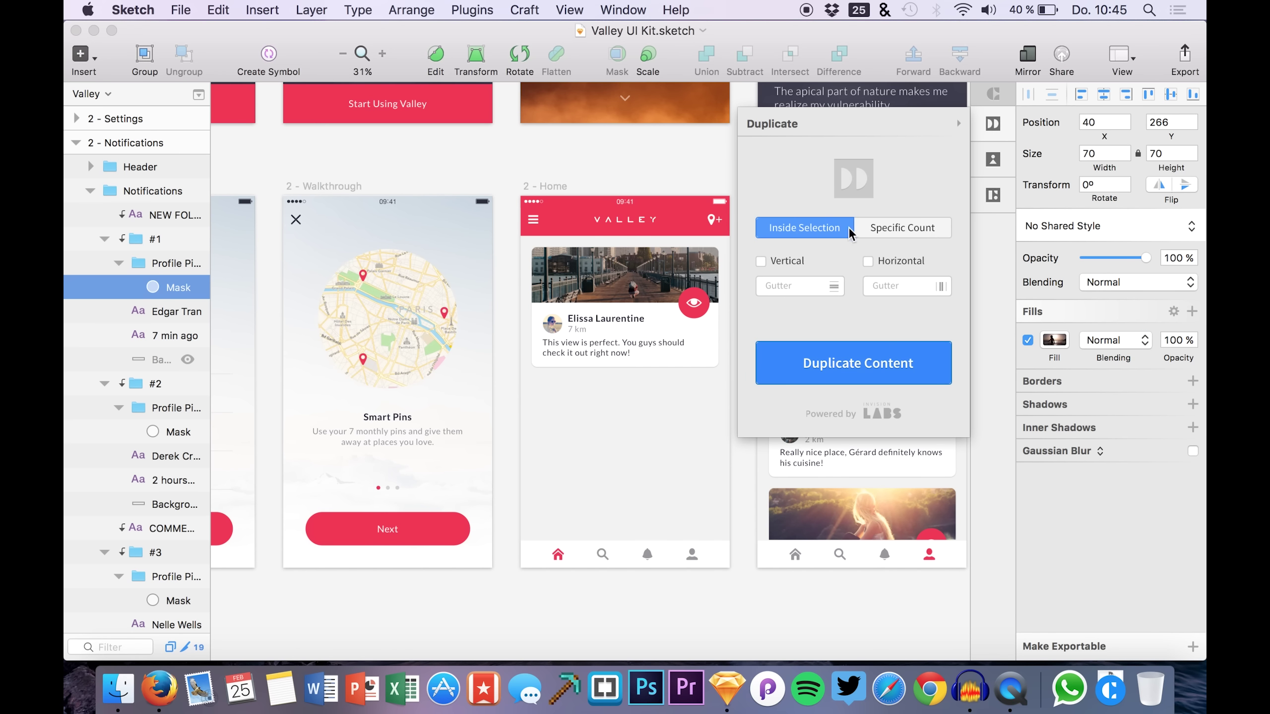
pyautogui.click(593, 367)
pyautogui.doubleClick(599, 337)
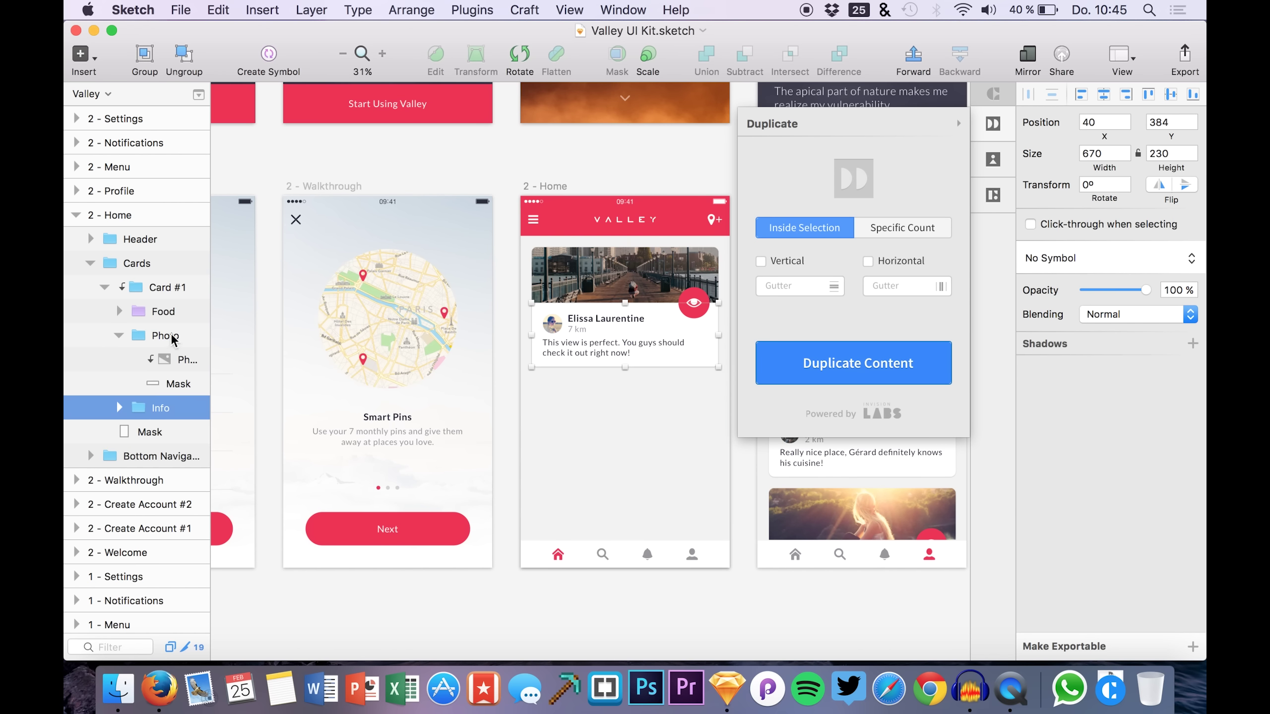
pyautogui.click(119, 336)
pyautogui.click(143, 288)
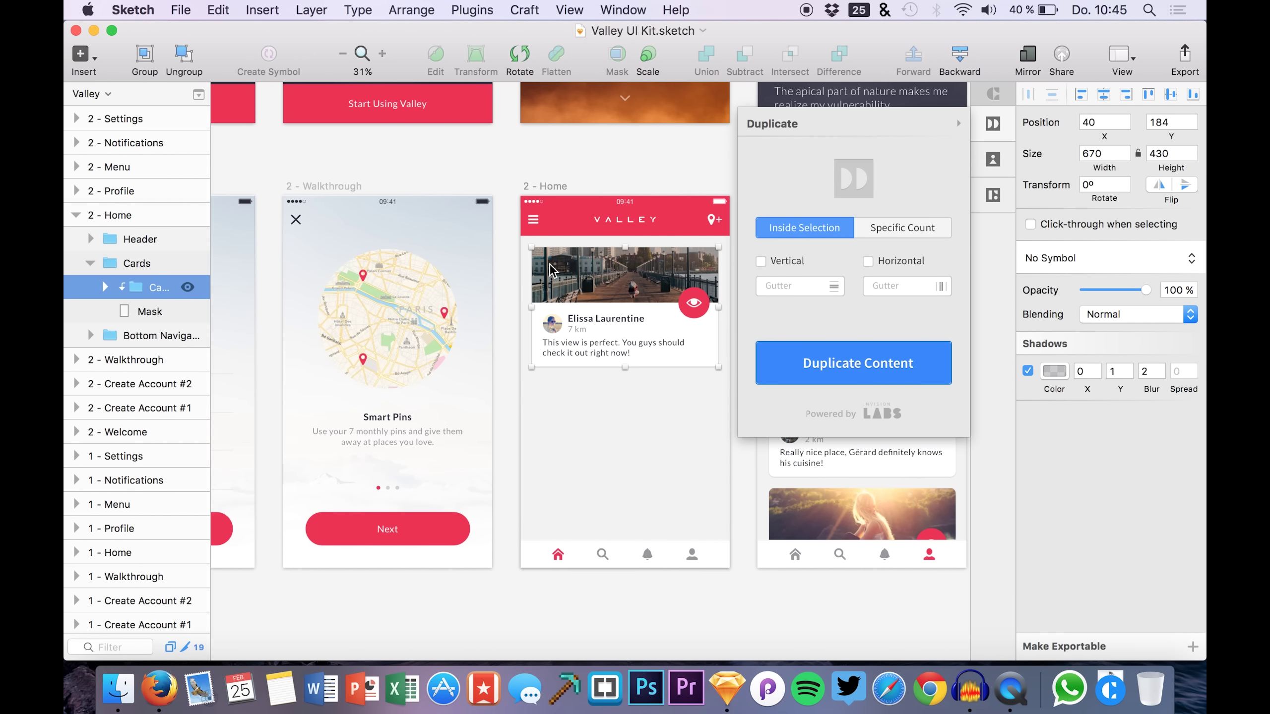
pyautogui.hscroll(3, 692, 302)
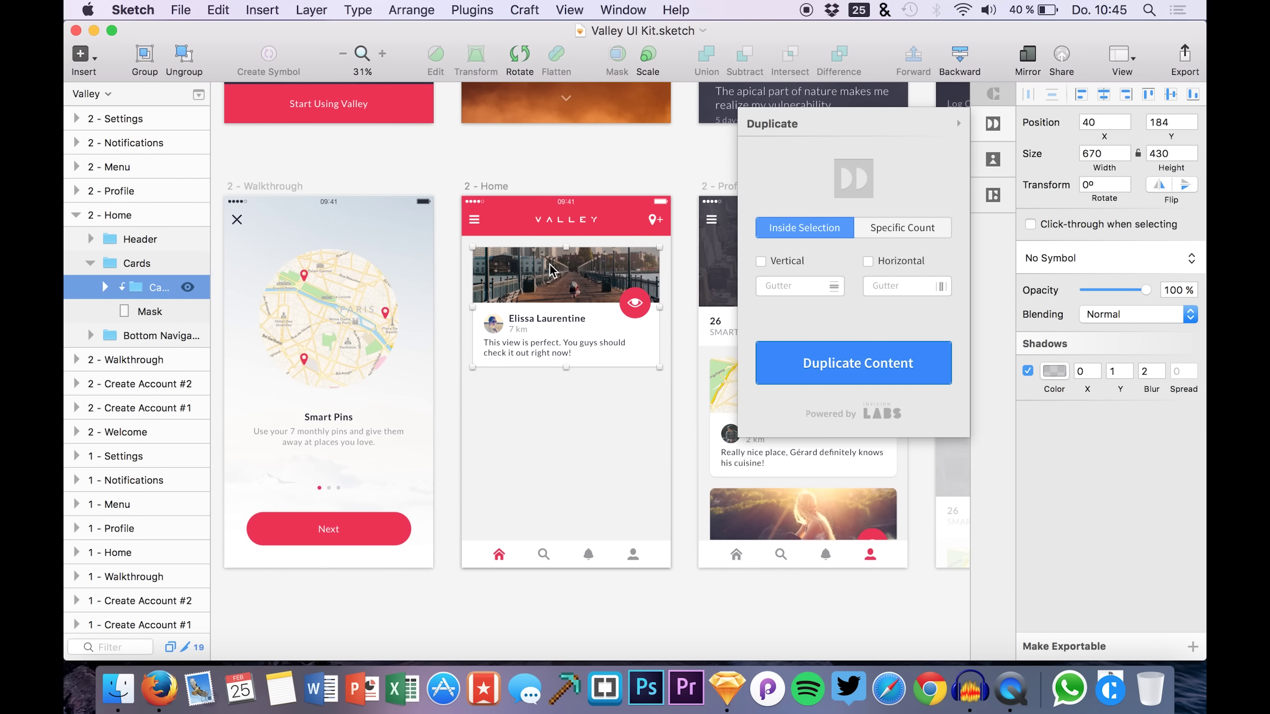
# Step: Duplicate Card #1 vertically by specific count, with an item count of 3 and a gutter of 50
pyautogui.click(879, 238)
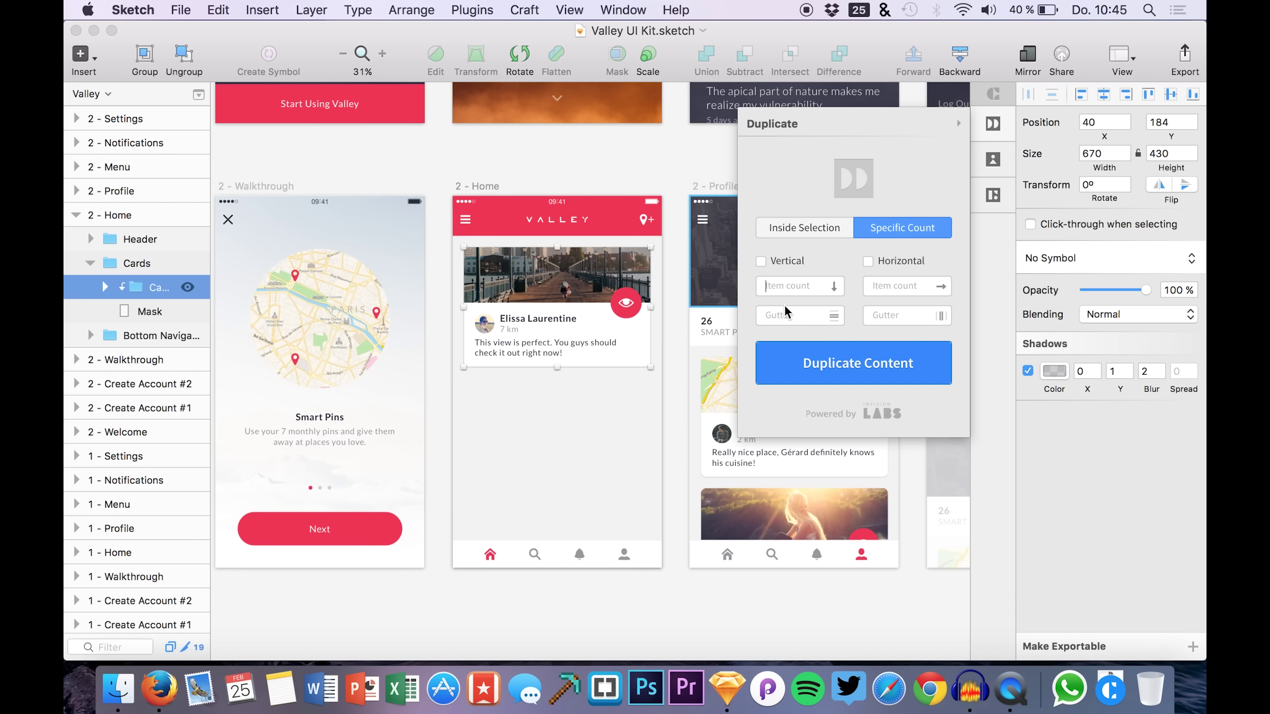
pyautogui.click(760, 262)
pyautogui.moveTo(783, 295); pyautogui.dragTo(753, 294)
pyautogui.click(783, 320)
pyautogui.press('BackSpace')
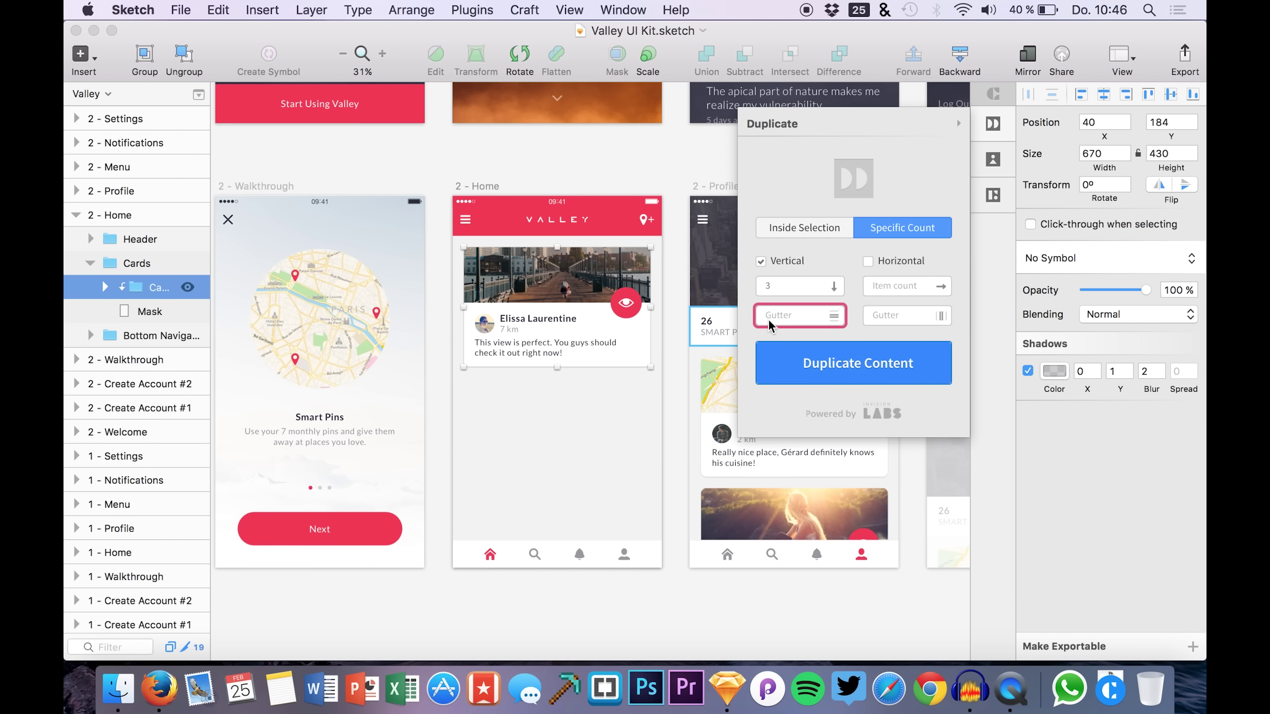
pyautogui.write('50')
pyautogui.click(850, 373)
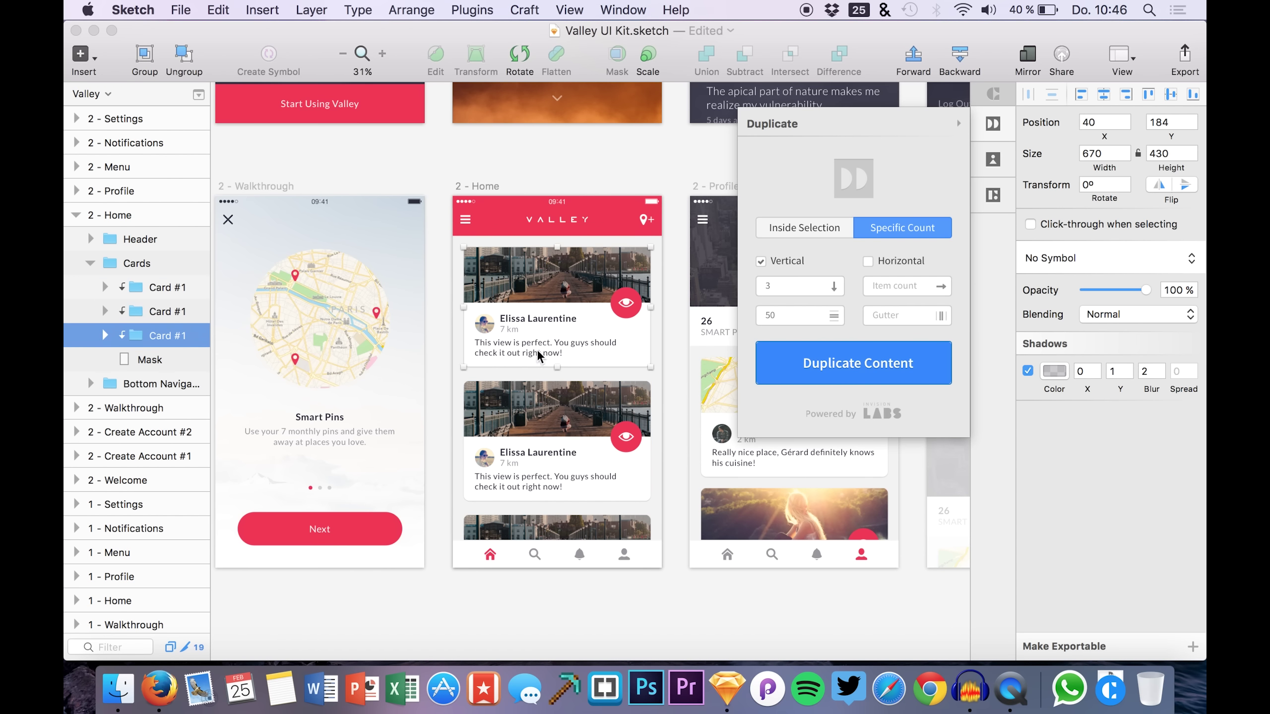
# Step: Undo the card duplication and duplicate the card again with a vertical gutter of 150
pyautogui.hotkey('ctrl', 'z')
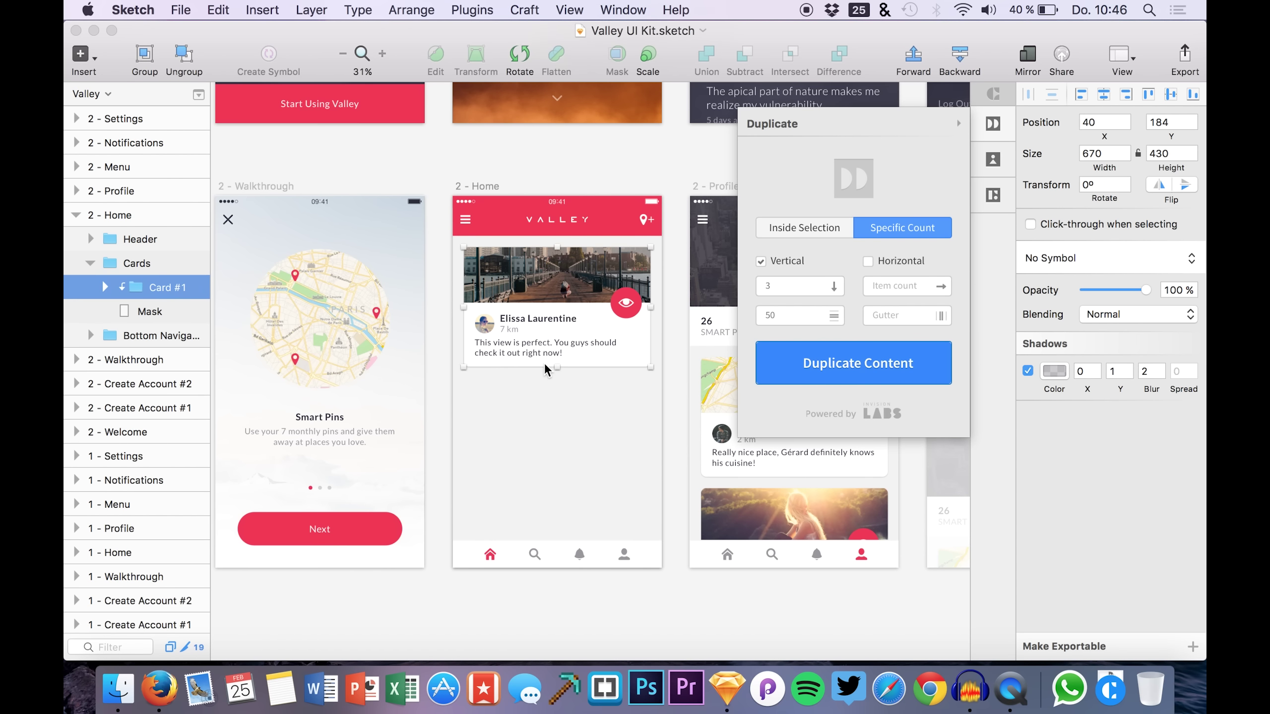
pyautogui.write('150')
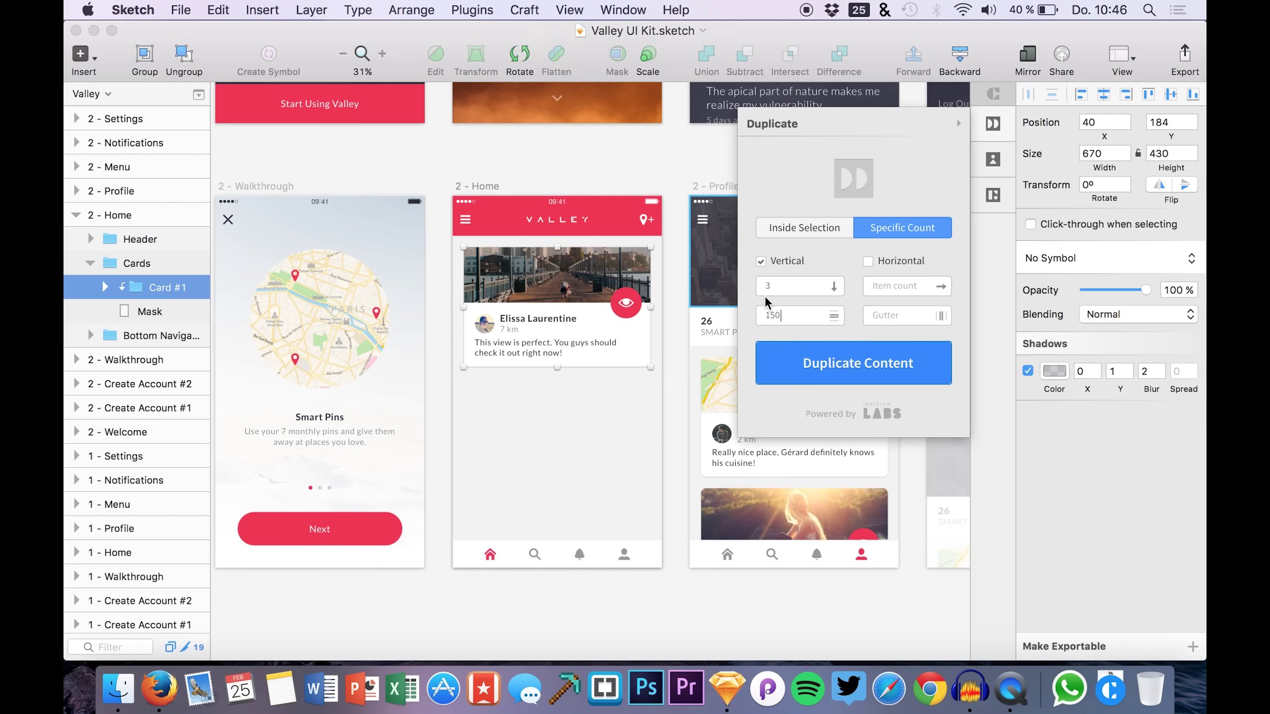
pyautogui.click(823, 351)
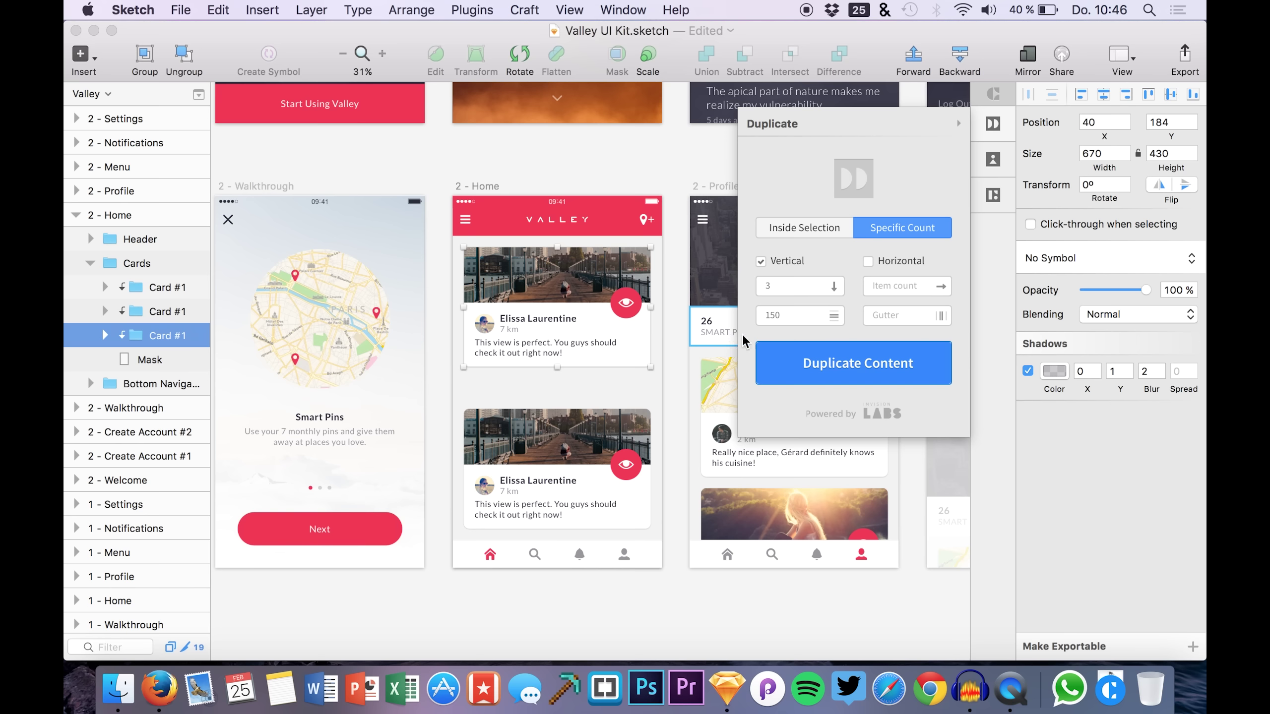
# Step: Undo the duplication with the 150 gutter and duplicate the card again with a vertical gutter of 30
pyautogui.press('super+z')
pyautogui.doubleClick(783, 314)
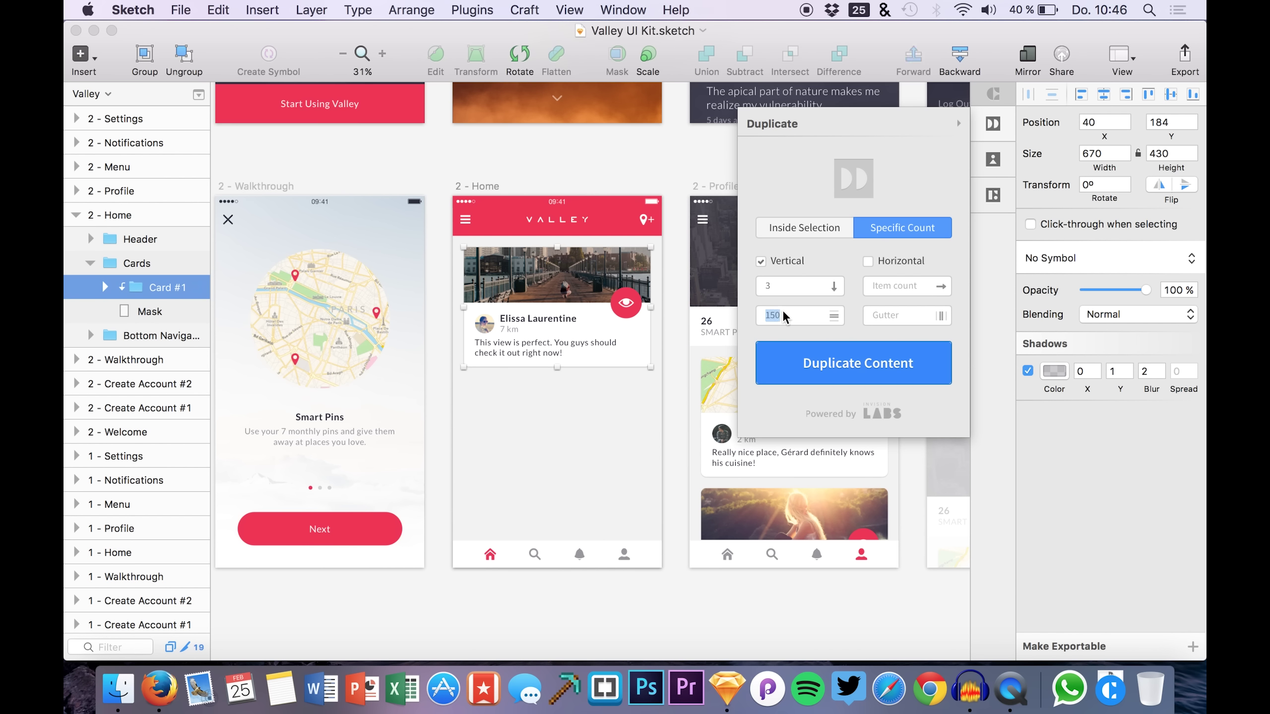
pyautogui.write('30')
pyautogui.click(802, 360)
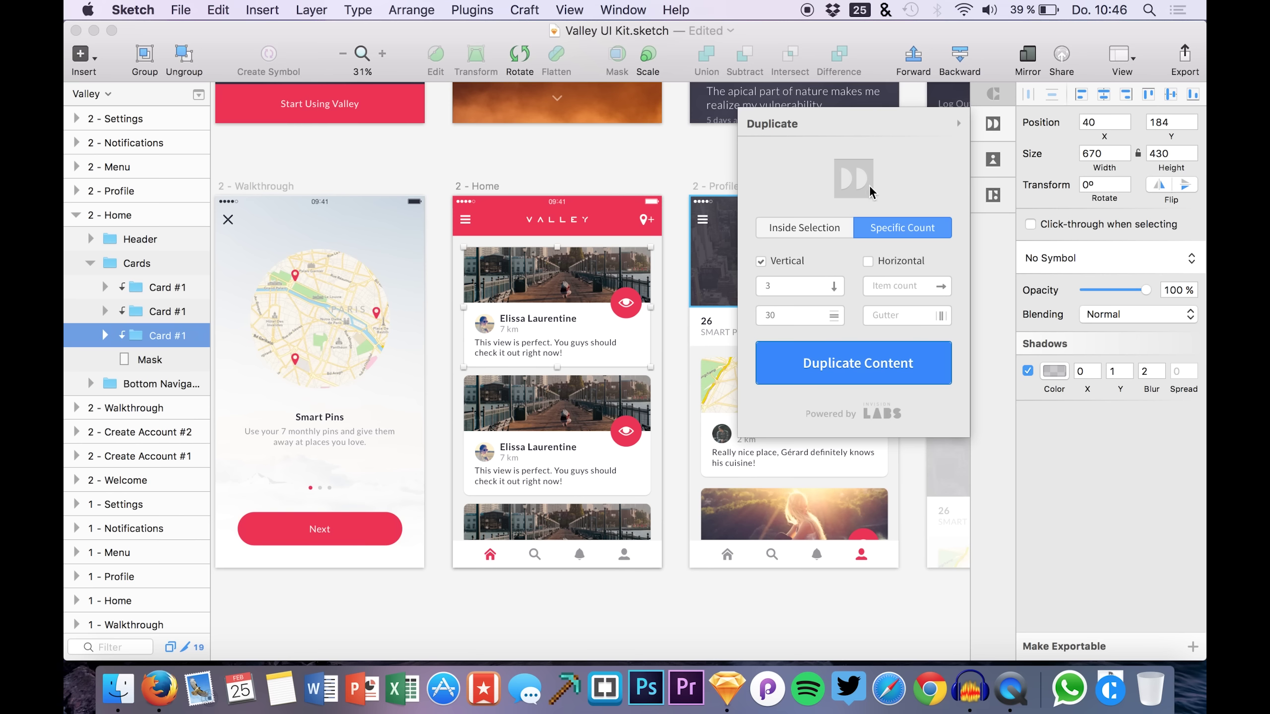
# Step: Look at the Inside Selection mode of Duplicate, return to Specific Count and close the tool
pyautogui.click(812, 231)
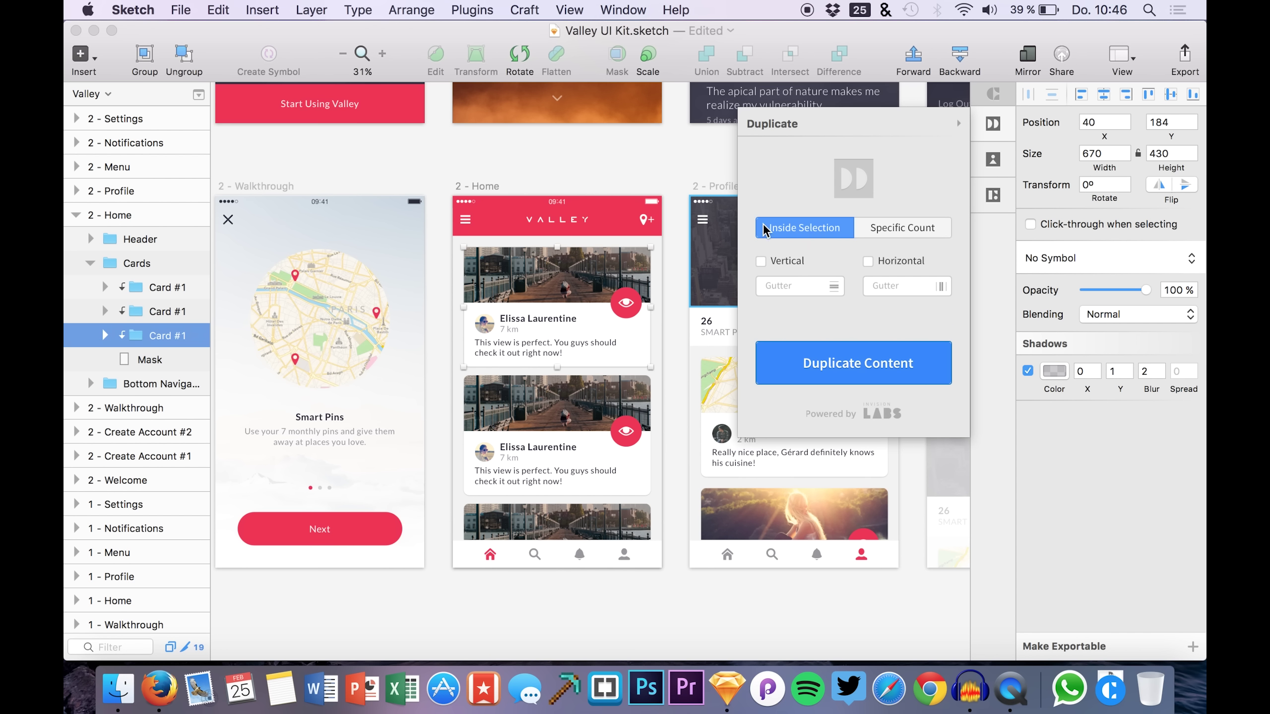
pyautogui.click(992, 124)
pyautogui.click(994, 126)
pyautogui.click(883, 231)
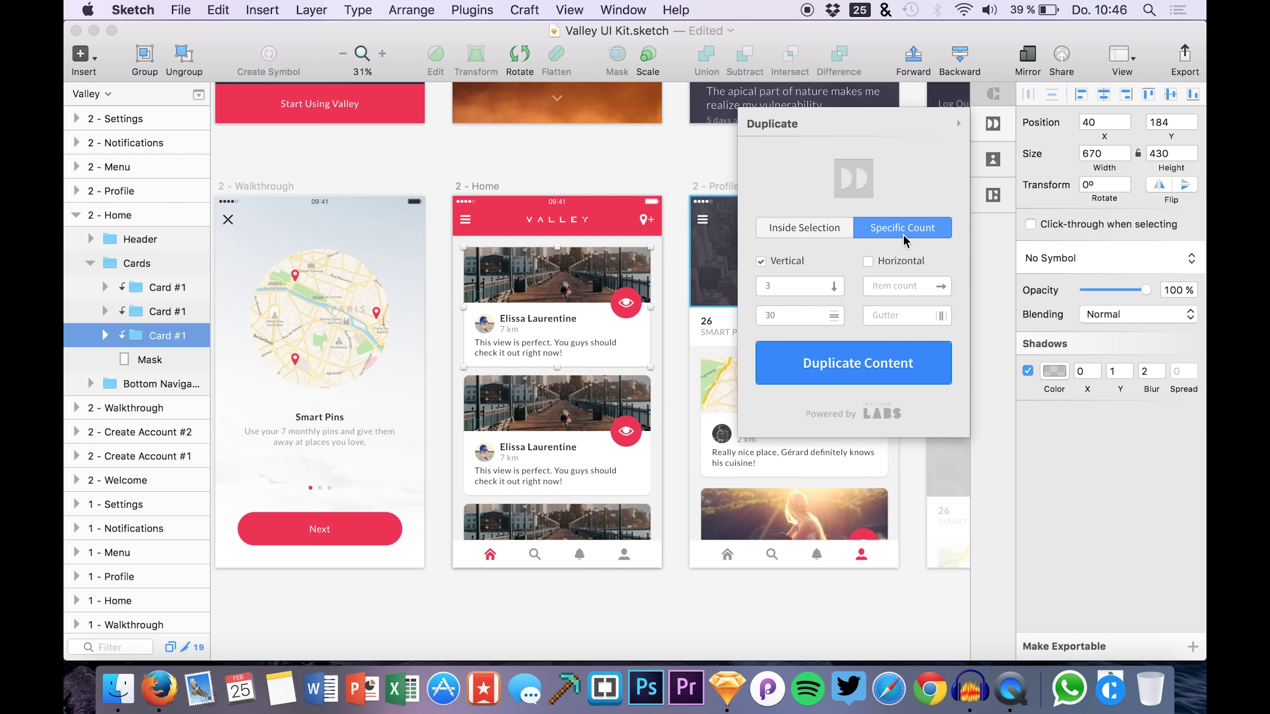
pyautogui.click(996, 126)
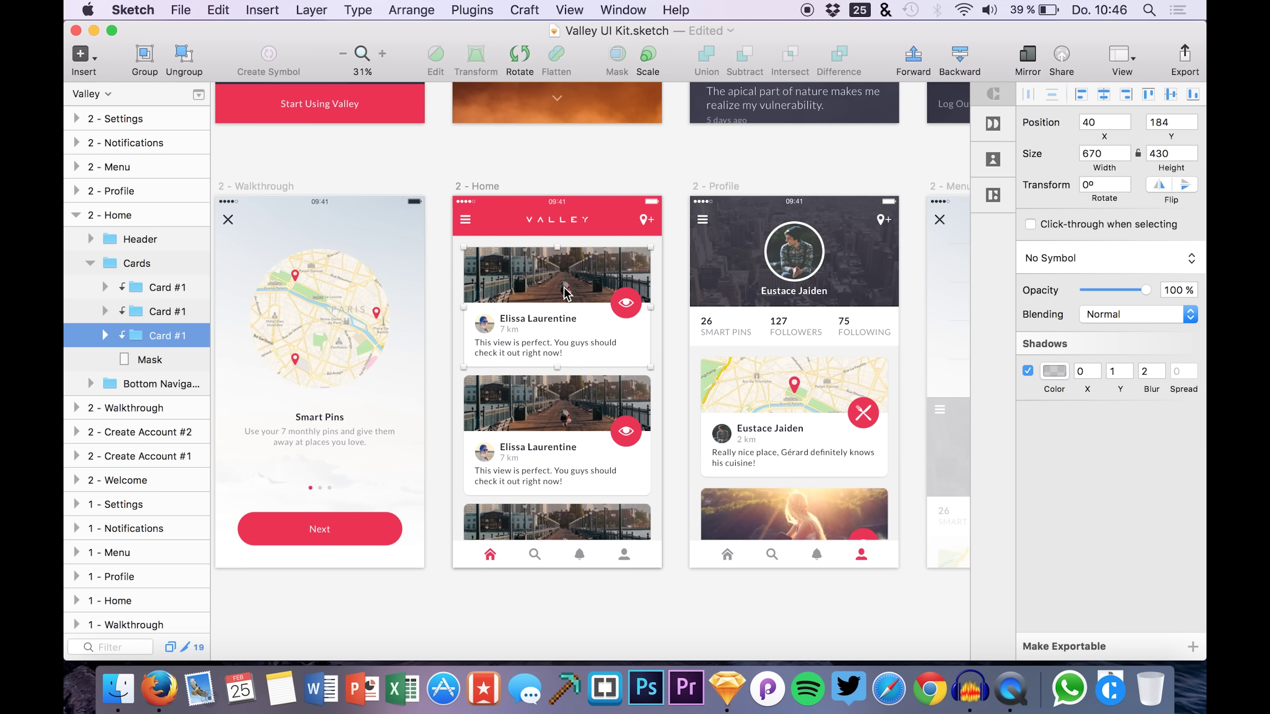
# Step: Expand all three Card #1 groups in the 2 - Home artboard's layer list
pyautogui.scroll(3, 436, 368)
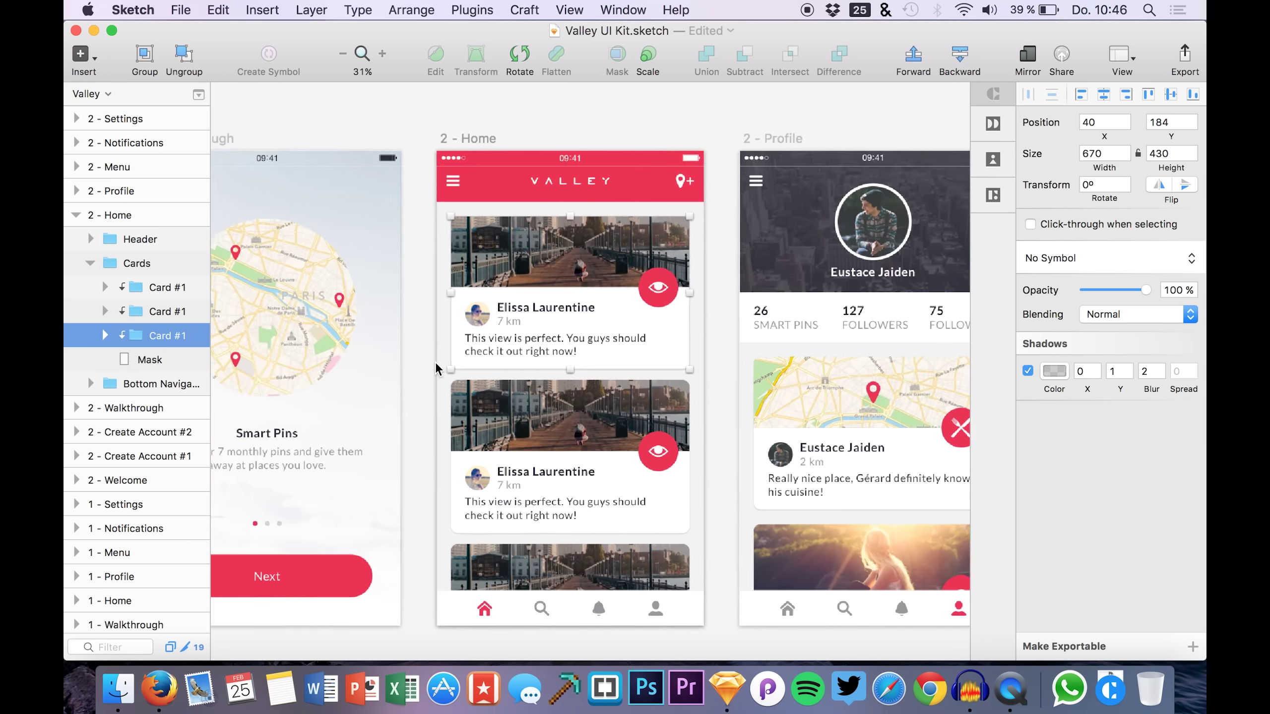
pyautogui.scroll(2, 436, 369)
pyautogui.scroll(-2, 433, 350)
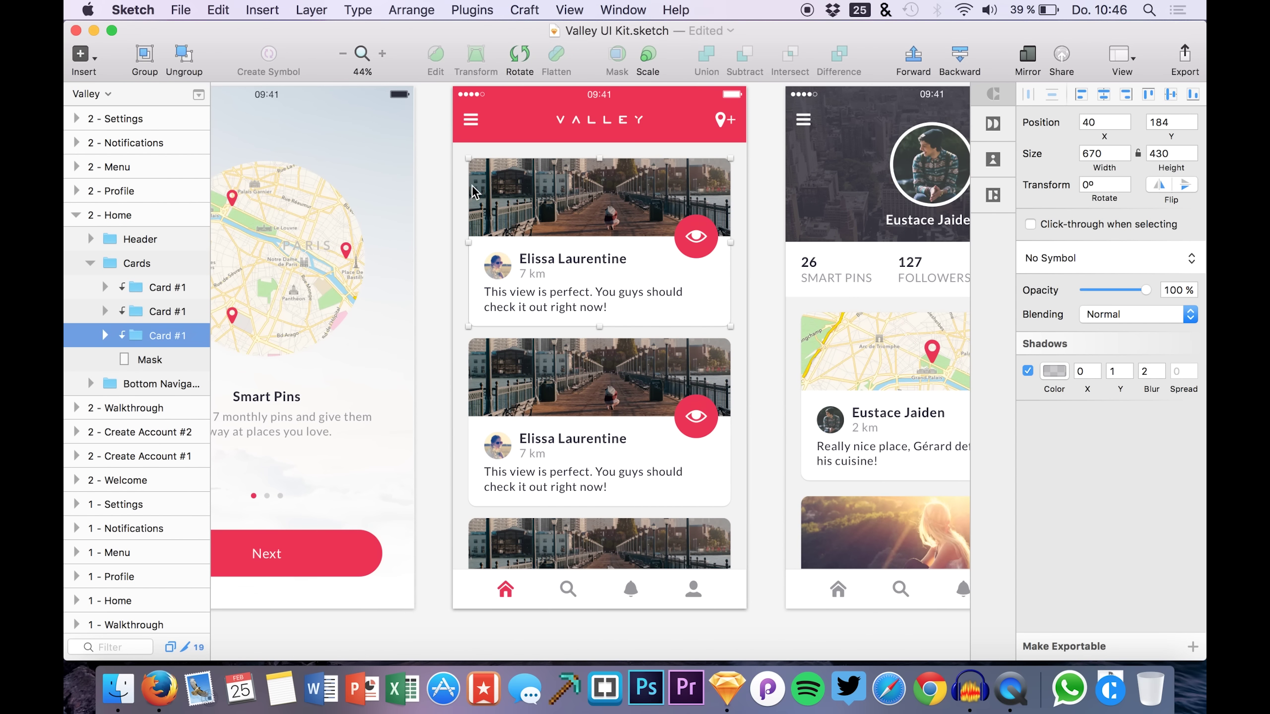
pyautogui.scroll(1, 473, 191)
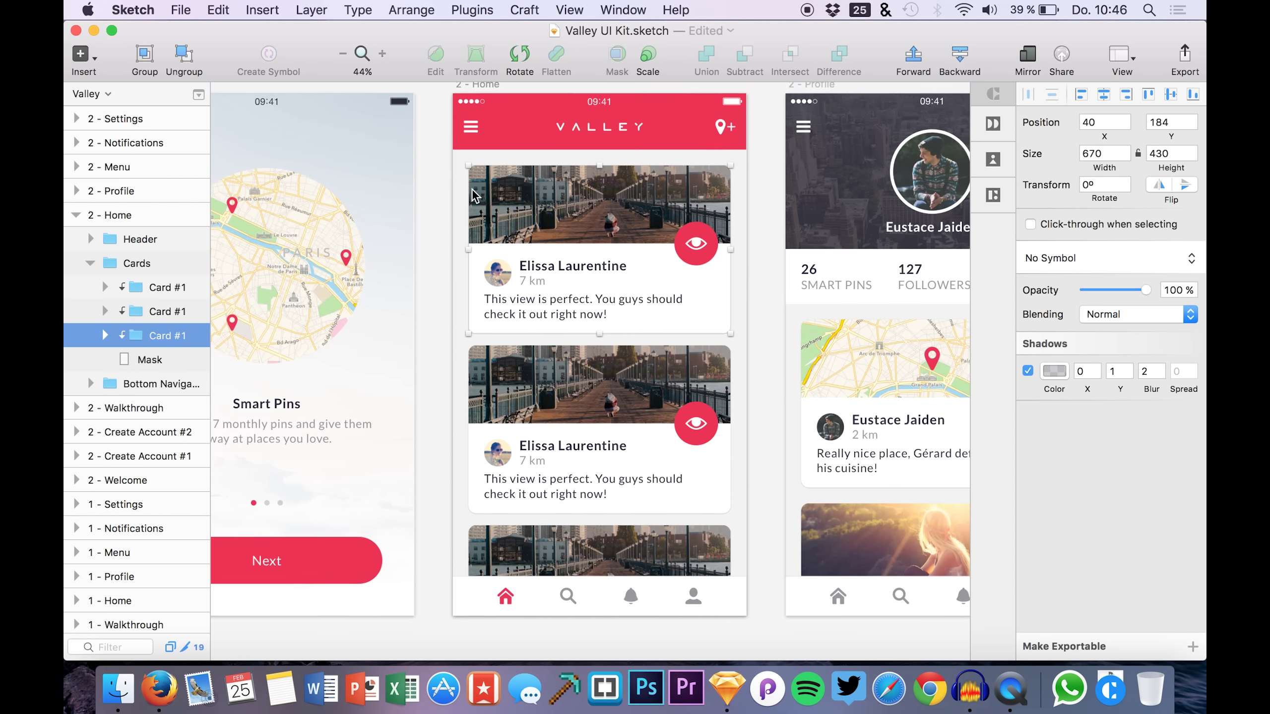
pyautogui.click(106, 336)
pyautogui.click(105, 311)
pyautogui.click(105, 287)
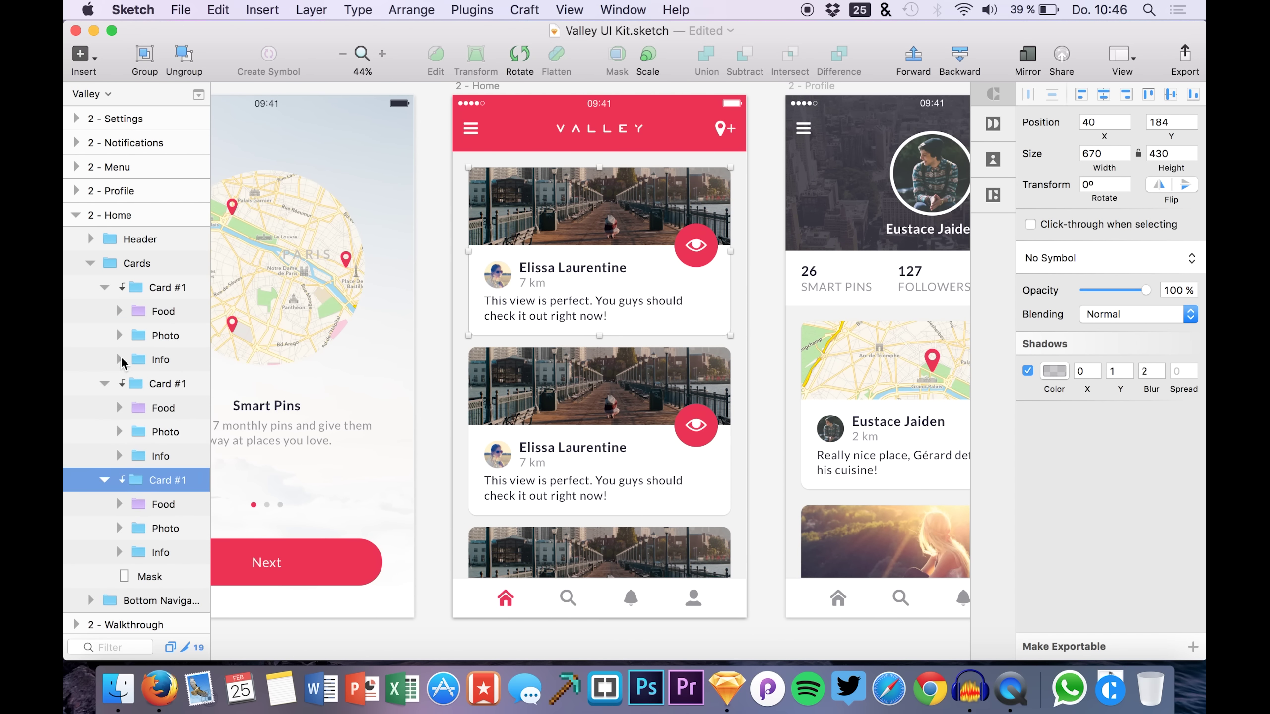
# Step: Expand the Photo group of each of the three cards and delete the photo layers, keeping only the masks
pyautogui.click(118, 312)
pyautogui.click(125, 320)
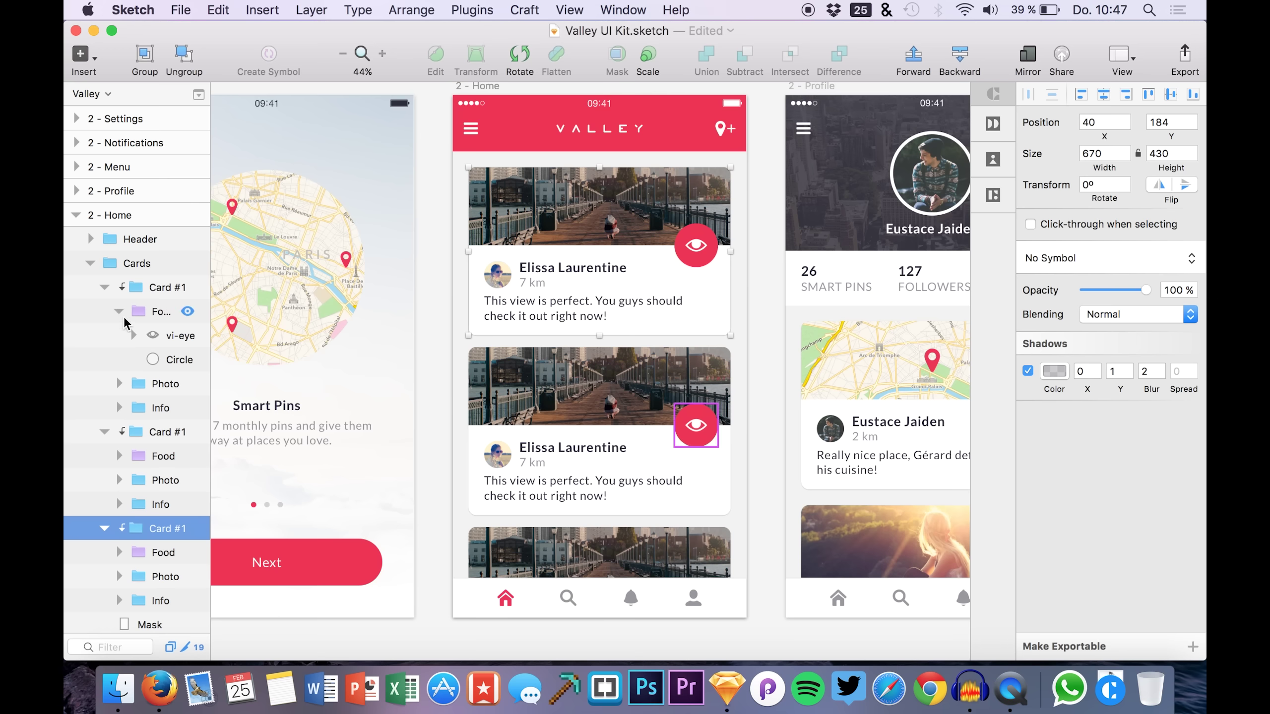
pyautogui.click(124, 316)
pyautogui.click(138, 339)
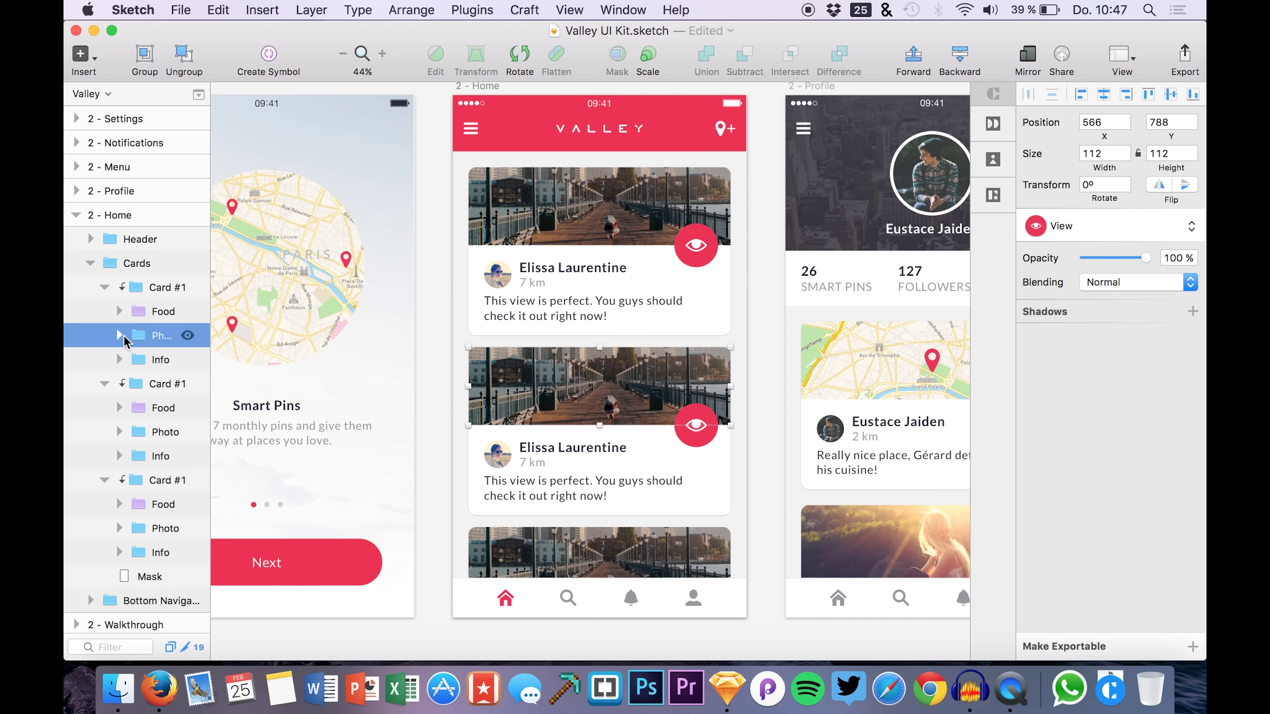
pyautogui.click(119, 335)
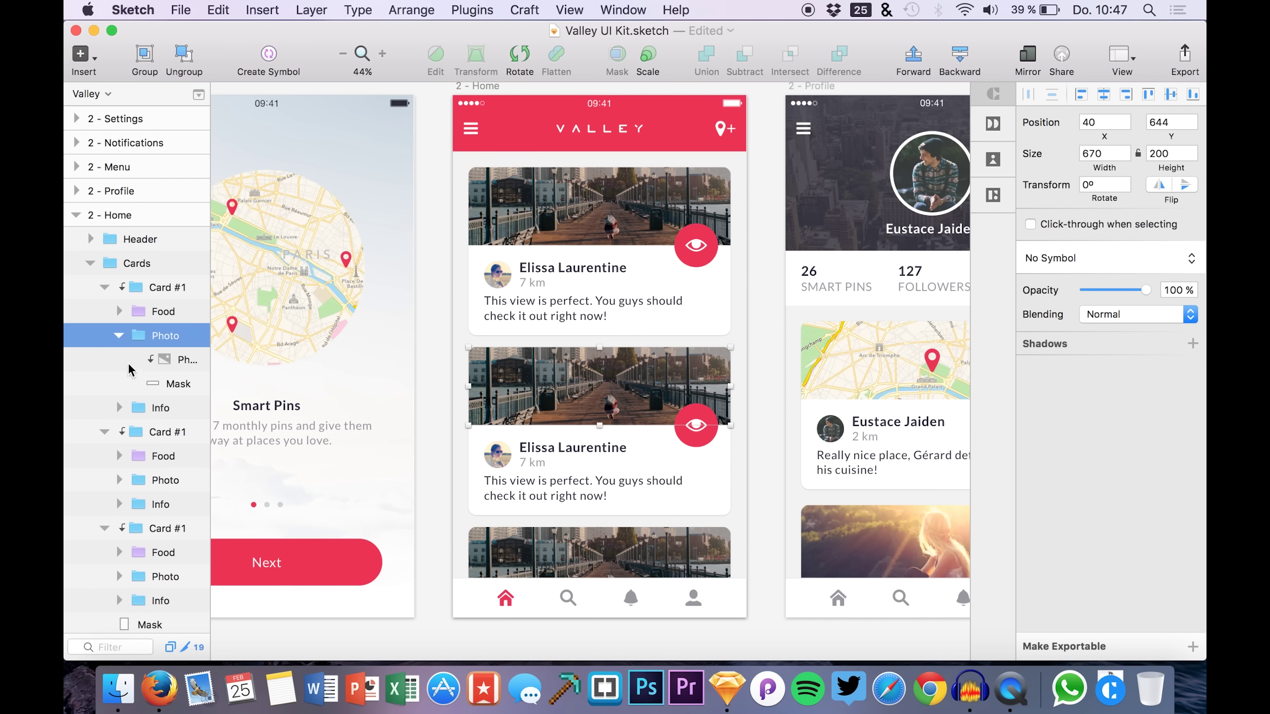
pyautogui.click(160, 364)
pyautogui.moveTo(159, 364); pyautogui.dragTo(159, 534)
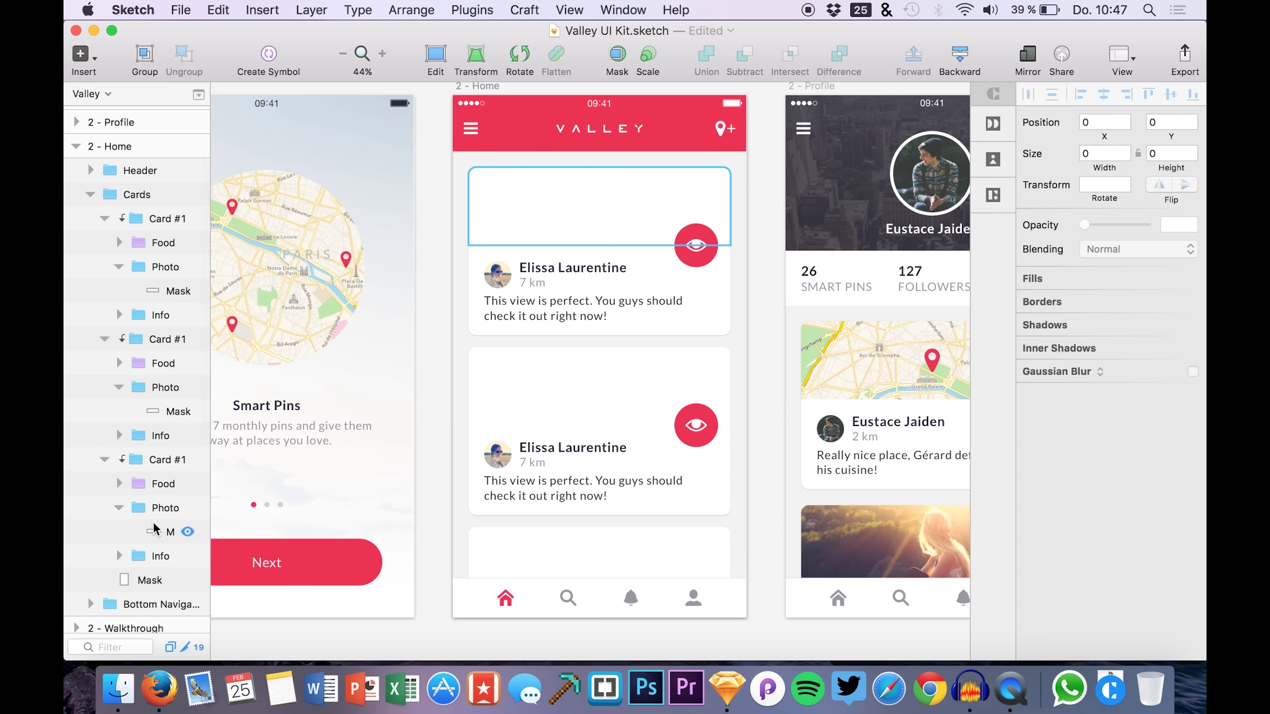
# Step: Select the Mask layers inside the Photo groups of all three cards together
pyautogui.click(159, 533)
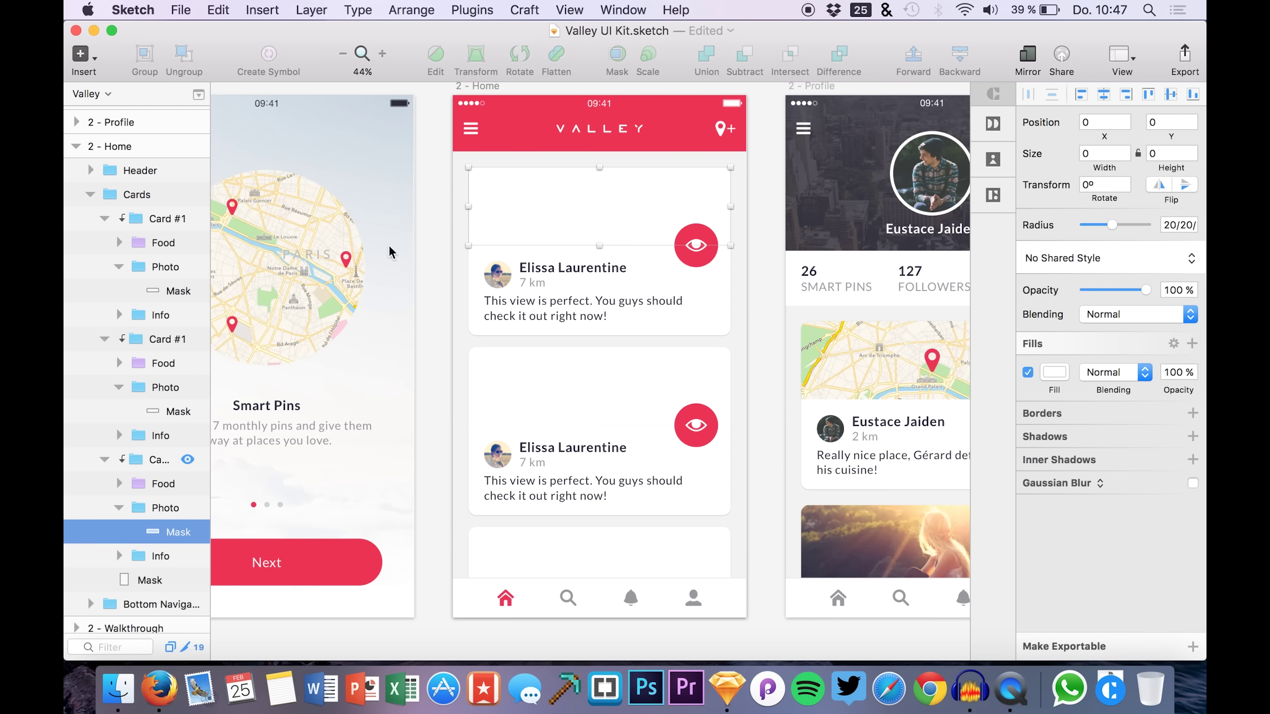
pyautogui.keyDown('super'); pyautogui.click(161, 416); pyautogui.keyUp('super')
pyautogui.keyDown('super'); pyautogui.click(165, 291); pyautogui.keyUp('super')
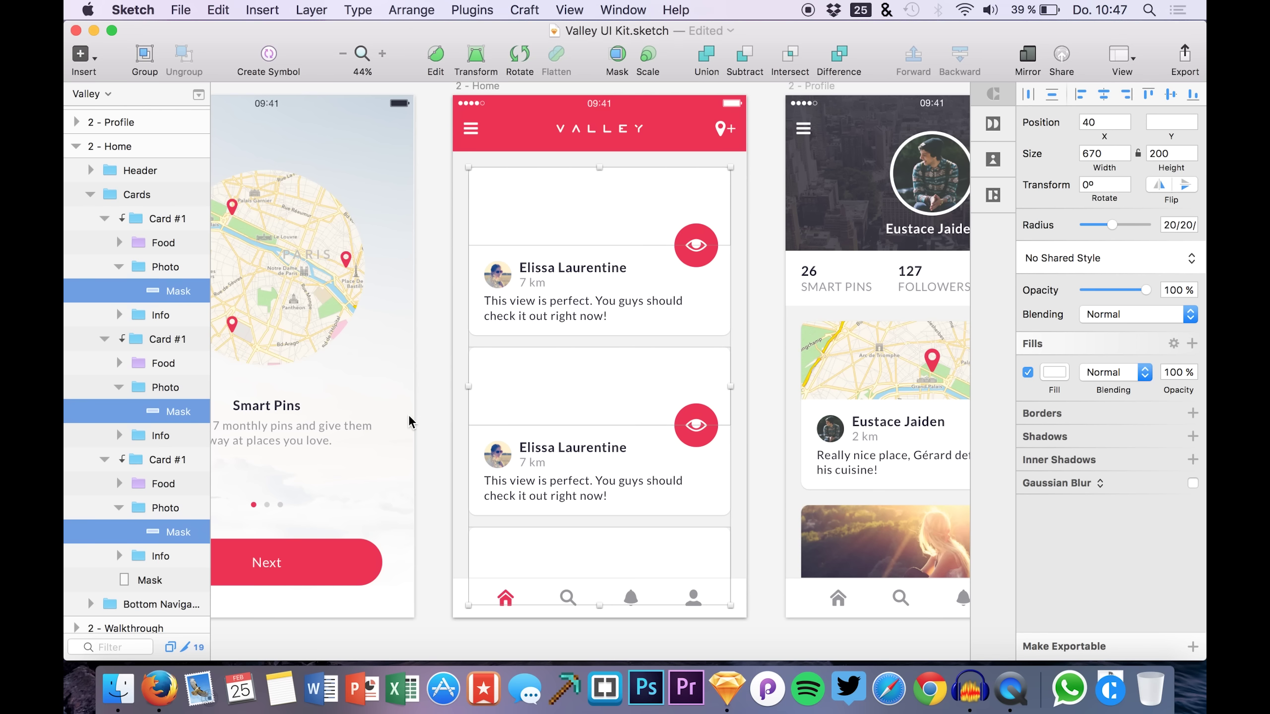
# Step: Open Craft's Photos tool, look at the Folder and Web photo sources, and return to Unsplash
pyautogui.click(993, 160)
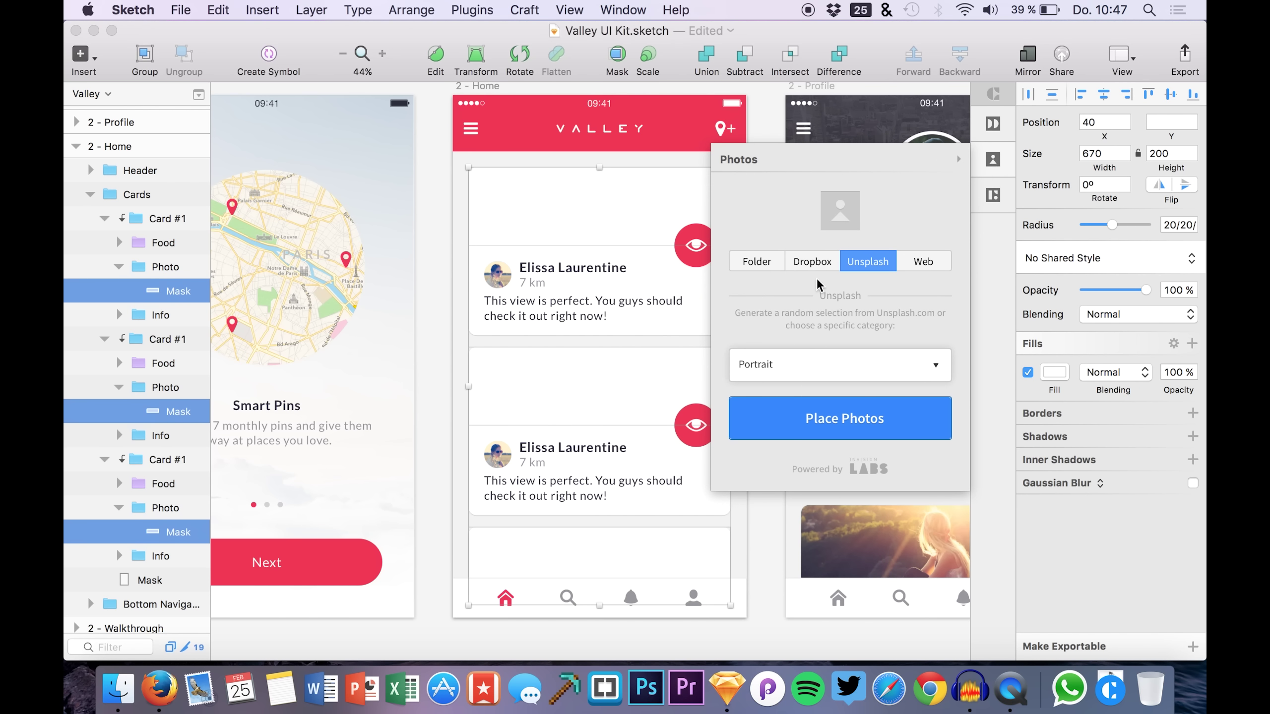
pyautogui.click(740, 268)
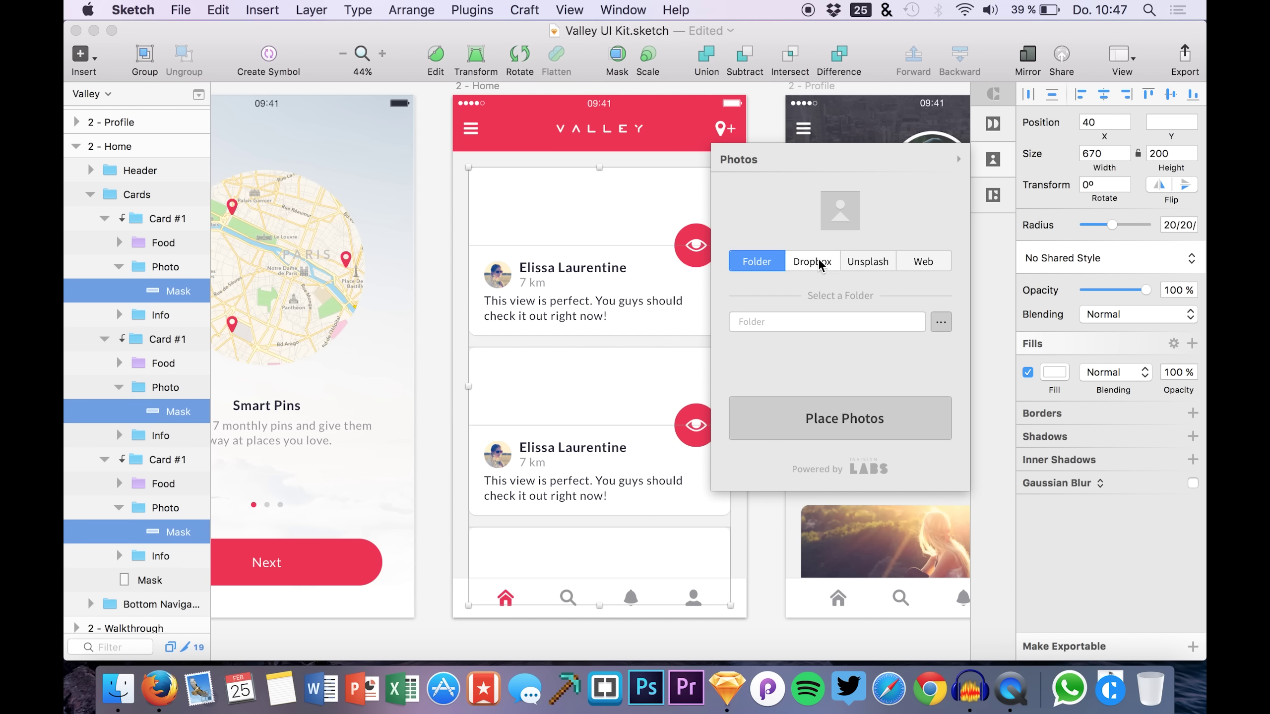
pyautogui.click(923, 261)
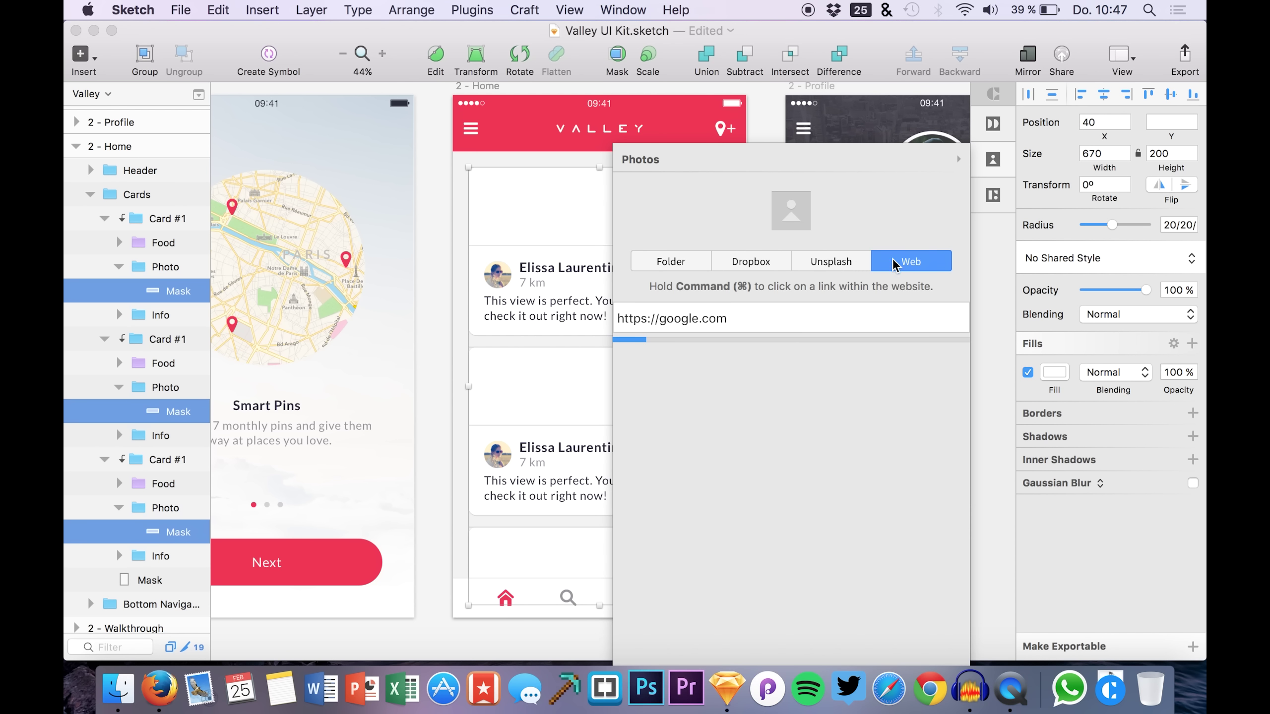
pyautogui.click(826, 269)
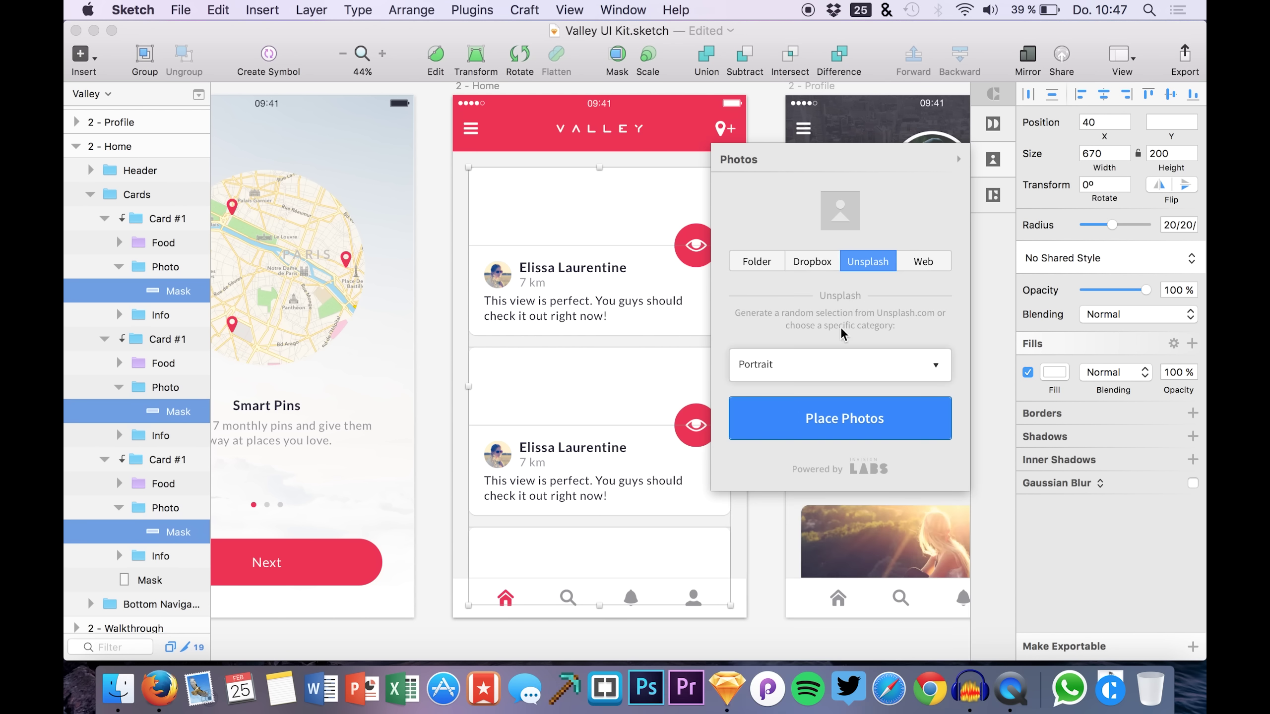
# Step: Choose the Mountains category from Unsplash and place photos into the three selected card masks
pyautogui.click(778, 376)
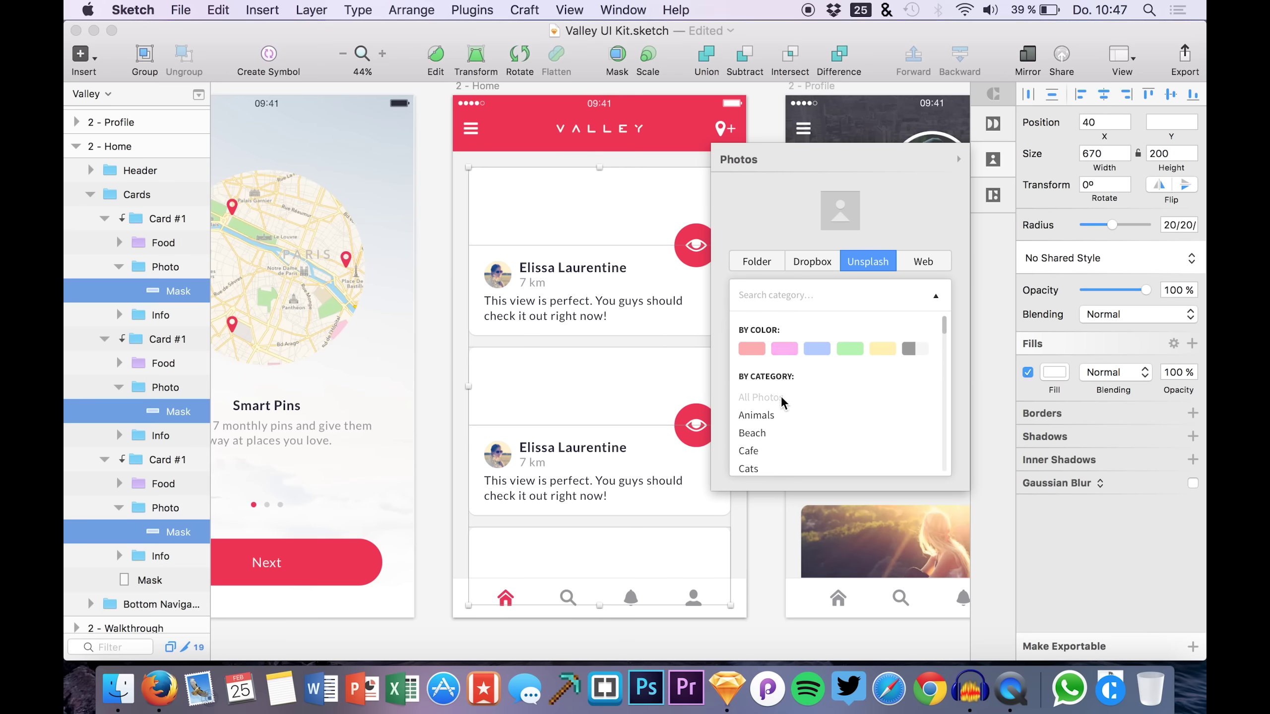
pyautogui.scroll(-5, 788, 411)
pyautogui.scroll(-5, 786, 448)
pyautogui.scroll(-5, 786, 453)
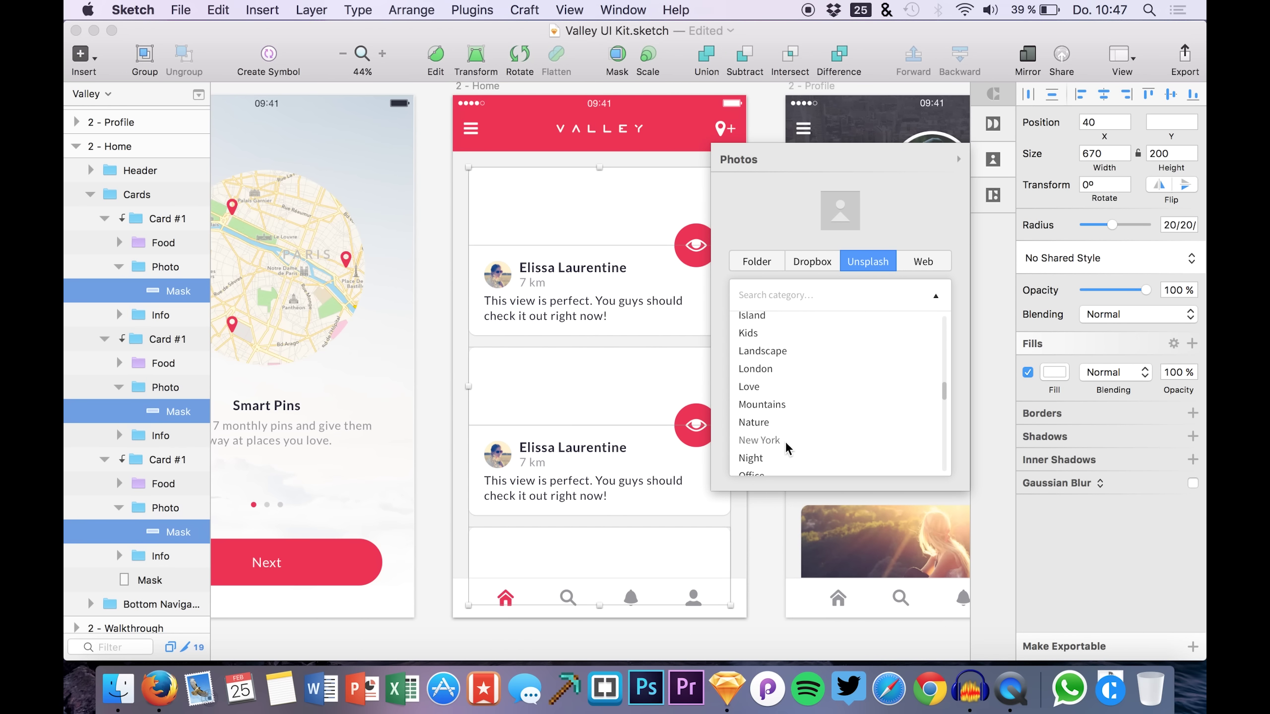
pyautogui.scroll(15, 785, 449)
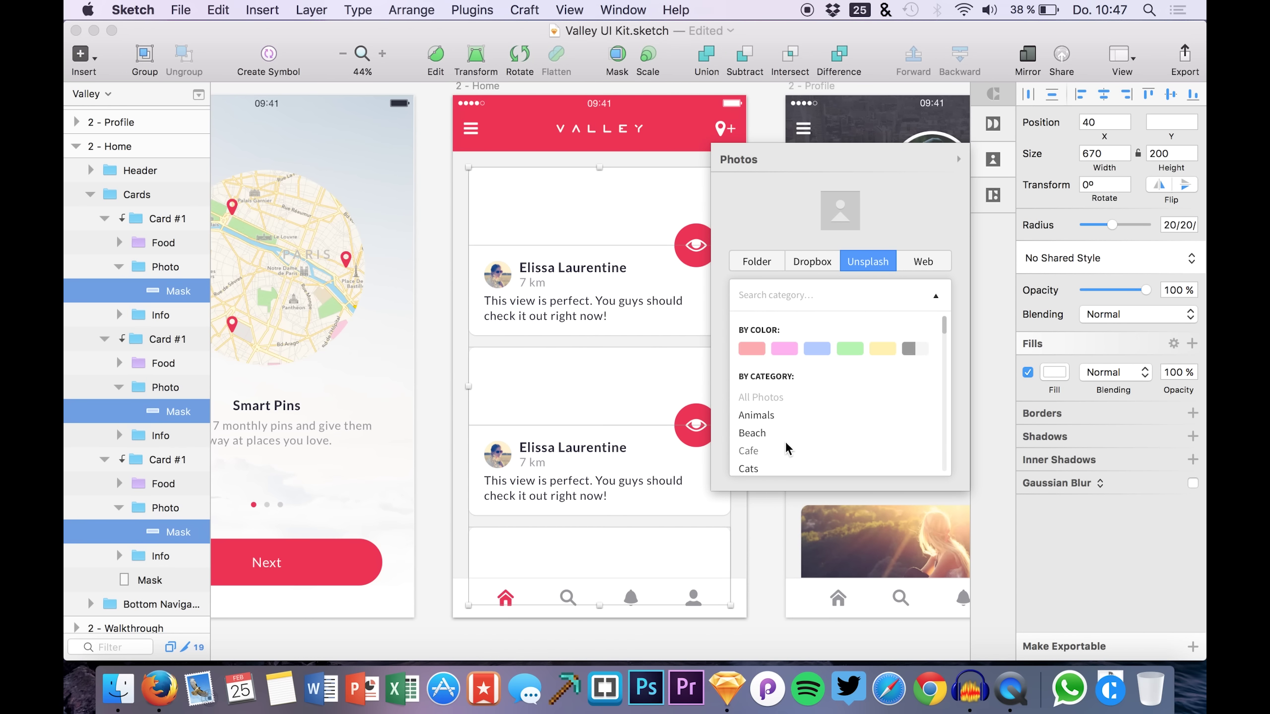
pyautogui.scroll(-2, 768, 380)
pyautogui.scroll(3, 770, 383)
pyautogui.scroll(-3, 773, 388)
pyautogui.scroll(-6, 772, 388)
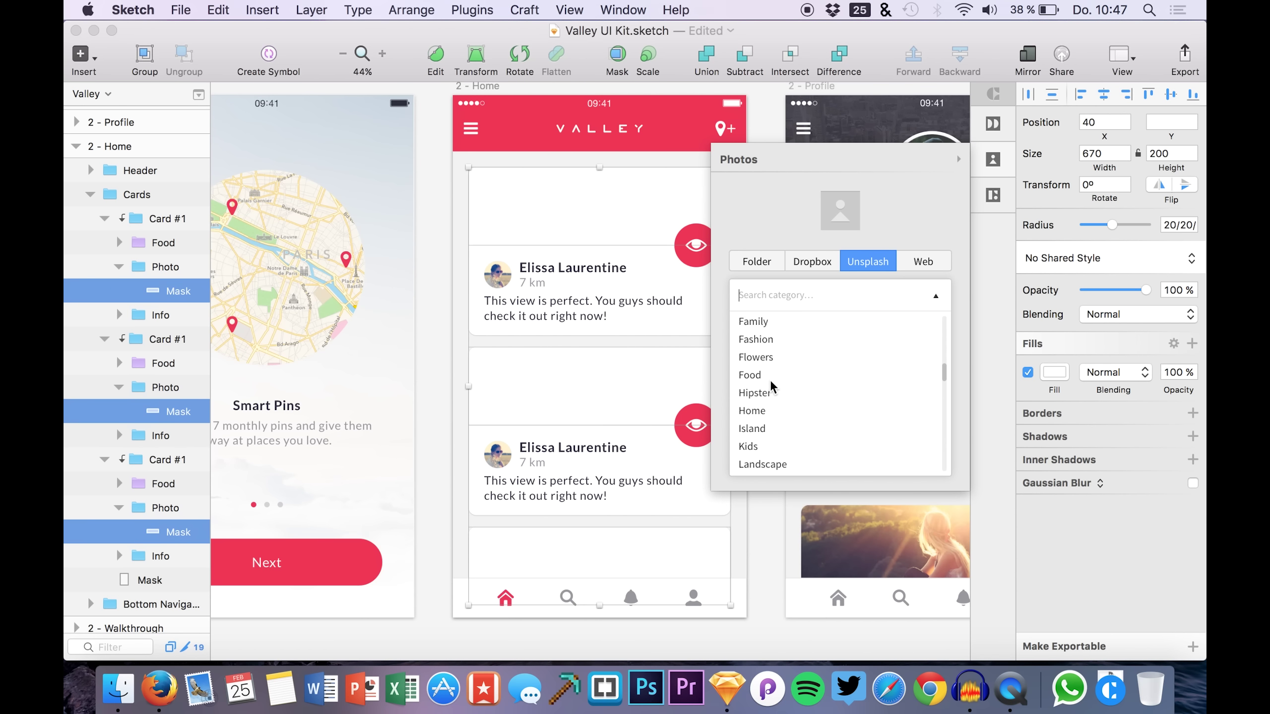
pyautogui.scroll(-1, 771, 388)
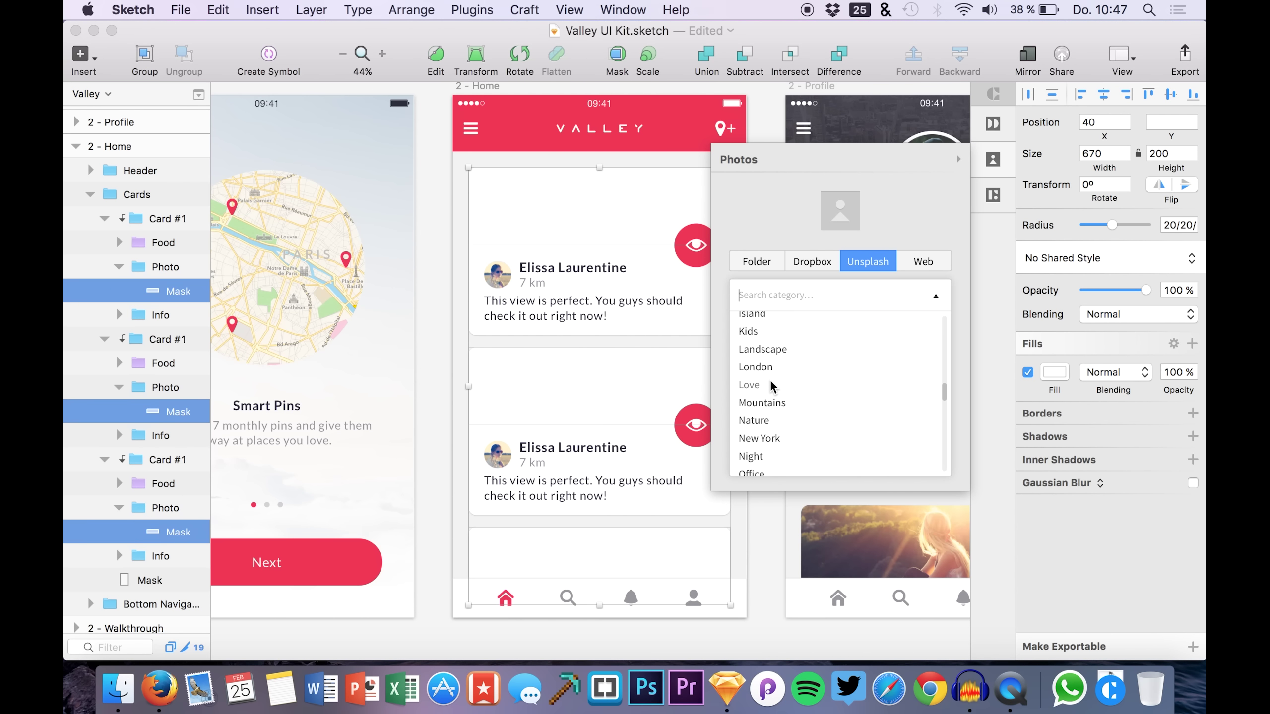
pyautogui.scroll(-2, 783, 415)
pyautogui.scroll(1, 763, 435)
pyautogui.click(763, 385)
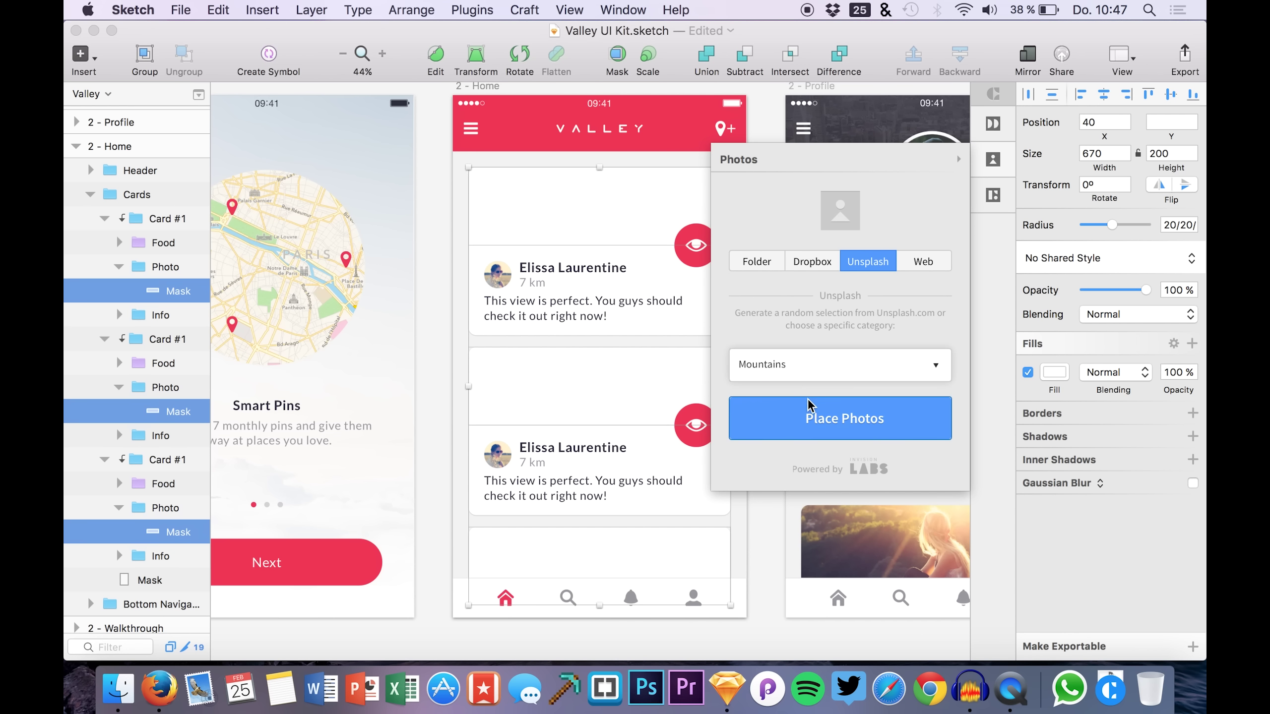
pyautogui.click(816, 422)
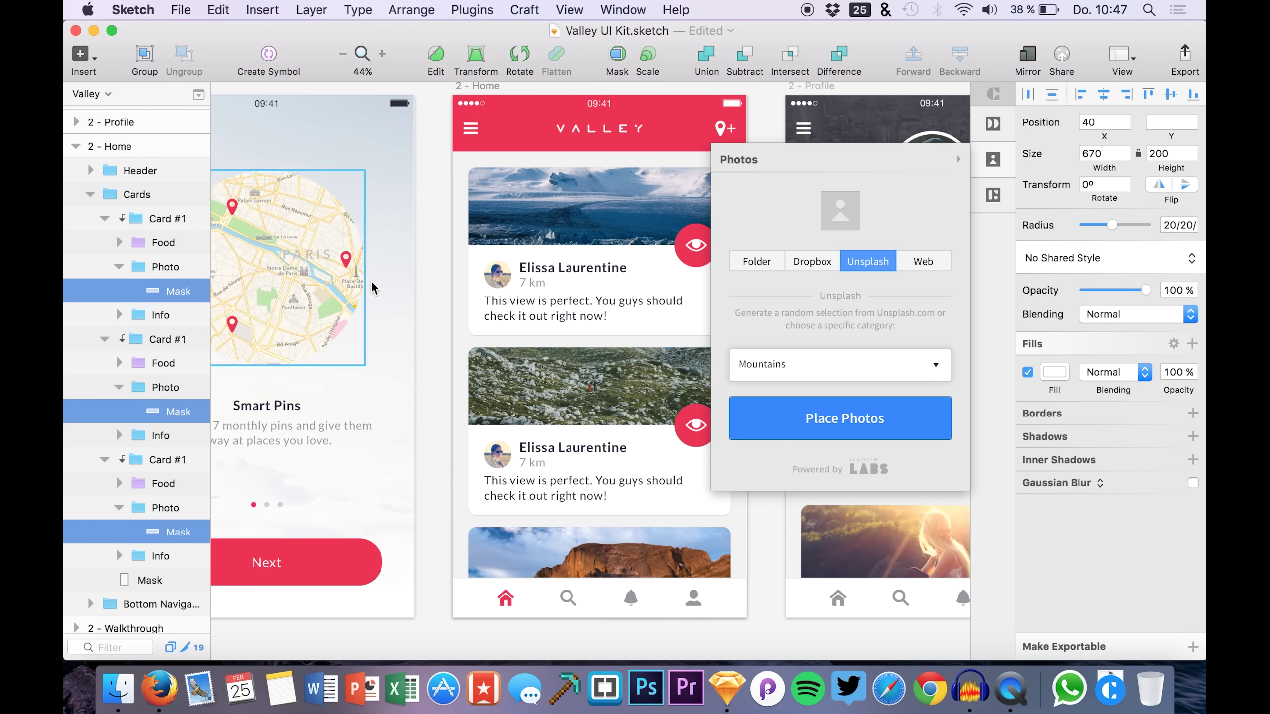
# Step: Deselect the masks and look over the placed photos on 2 - Home and the neighbouring 2 - Profile artboard
pyautogui.hscroll(5, 518, 277)
pyautogui.scroll(2, 517, 277)
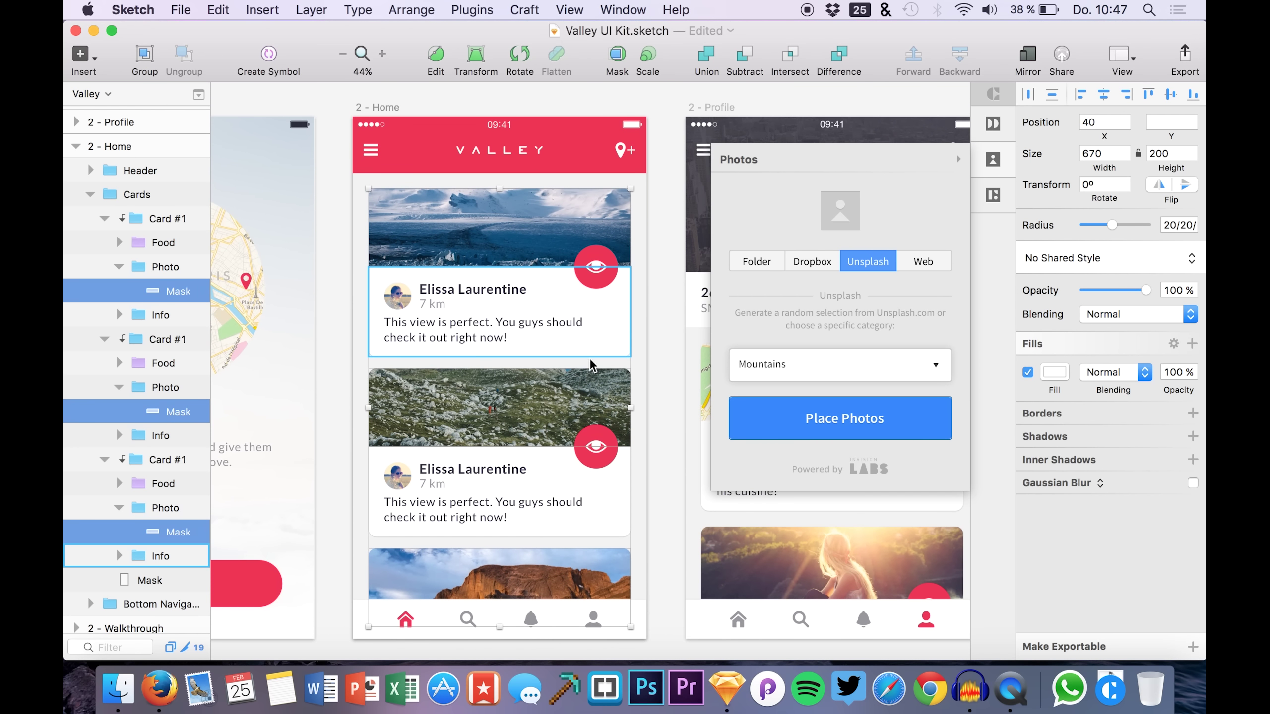
pyautogui.click(673, 448)
pyautogui.hscroll(3, 676, 442)
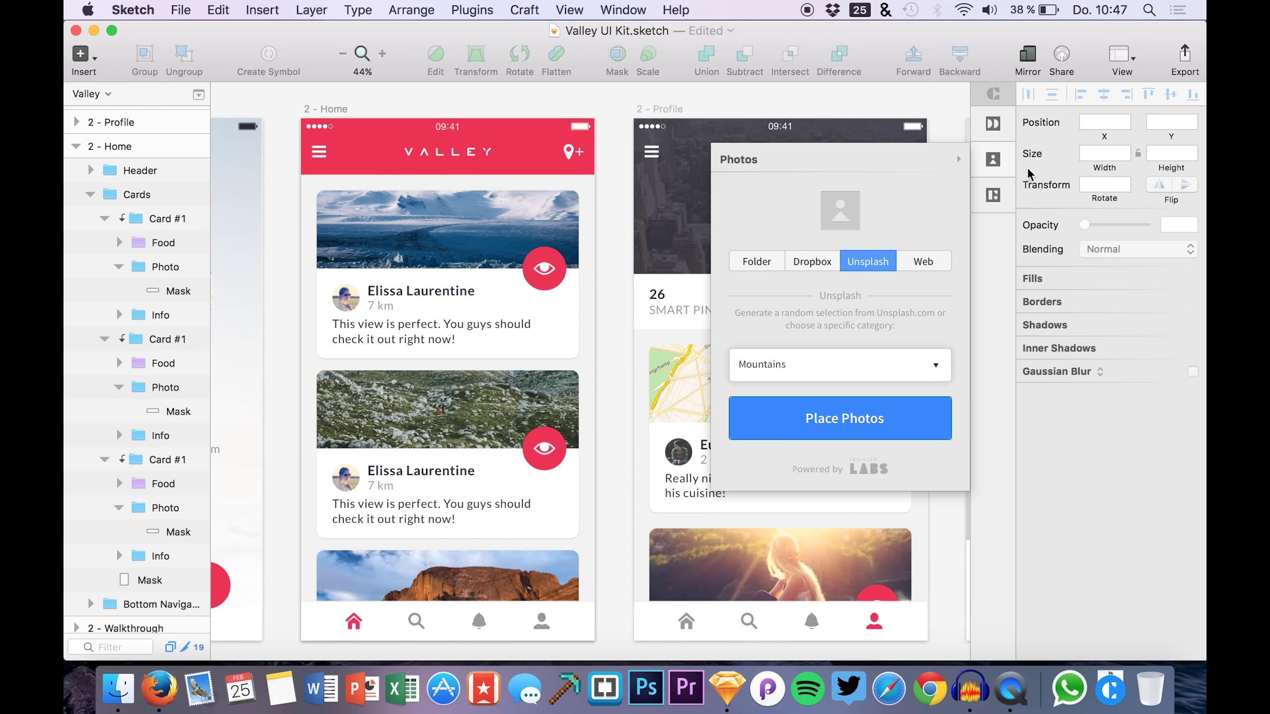
pyautogui.hscroll(6, 685, 404)
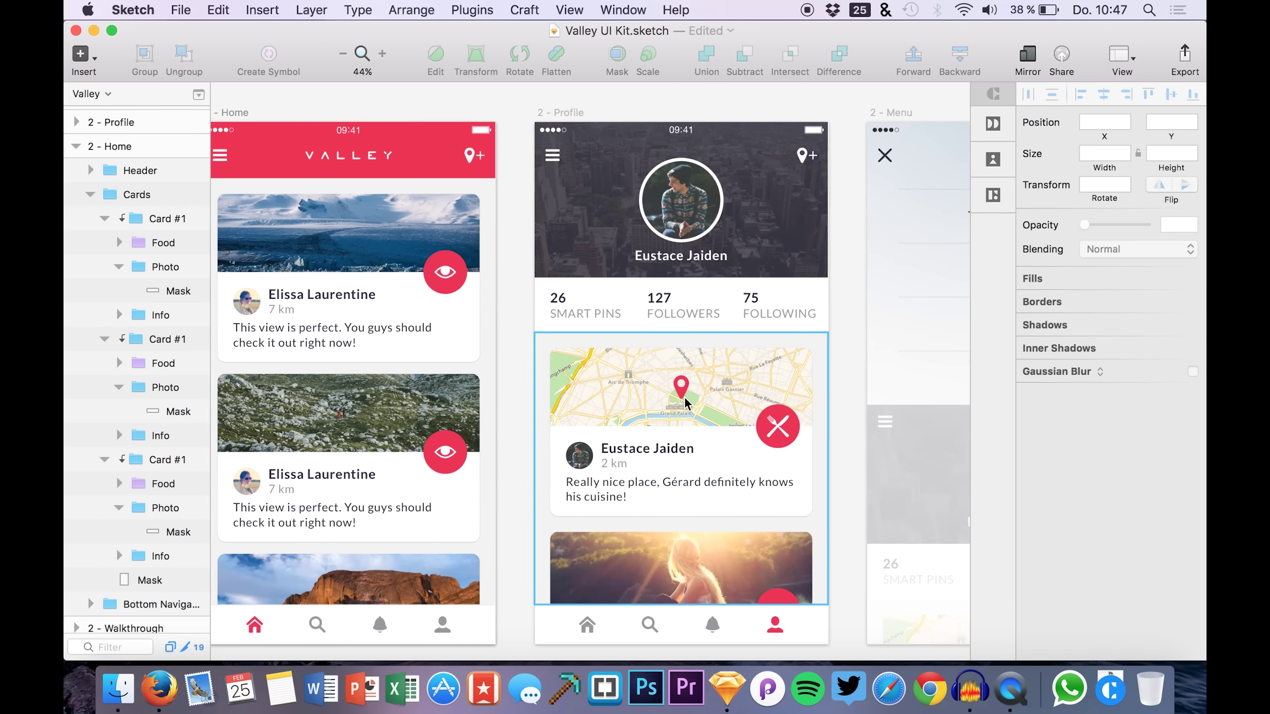
pyautogui.hscroll(-6, 685, 405)
# Step: Delete the picture inside the profile group of the top card's Info group, keeping its circular mask
pyautogui.doubleClick(415, 300)
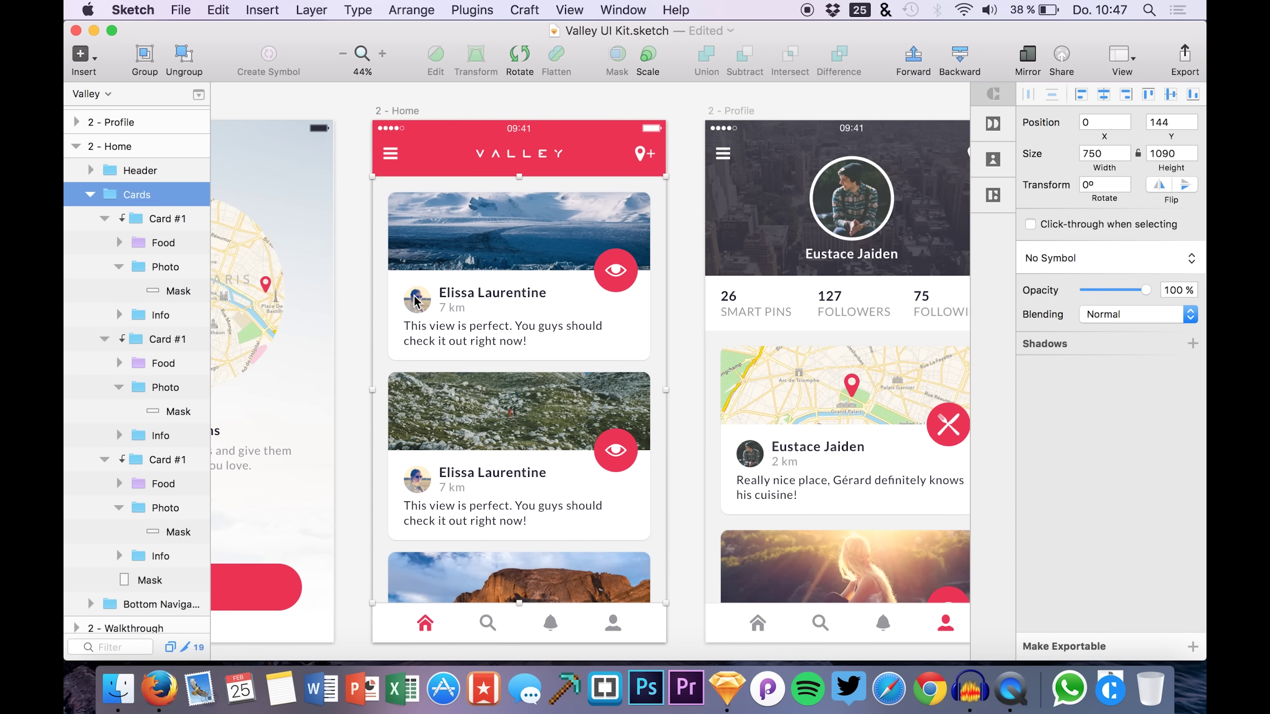
pyautogui.doubleClick(416, 310)
pyautogui.doubleClick(416, 310)
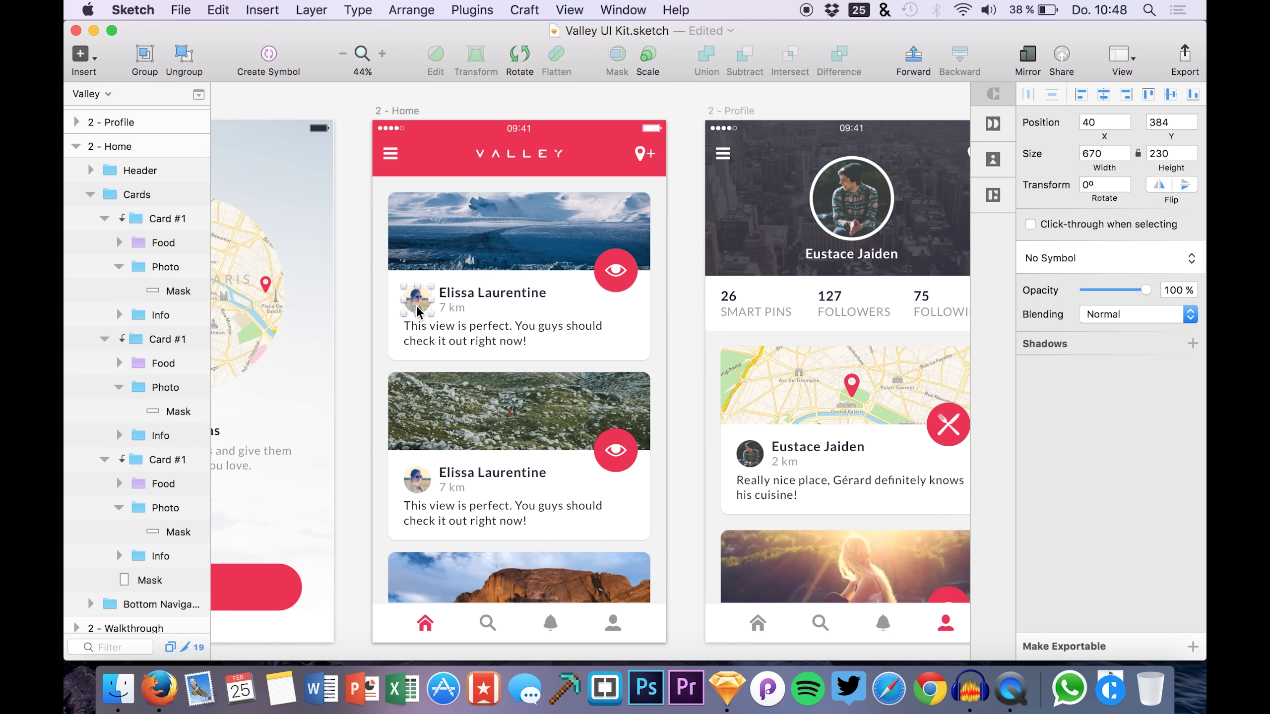
pyautogui.scroll(-4, 149, 516)
pyautogui.click(133, 475)
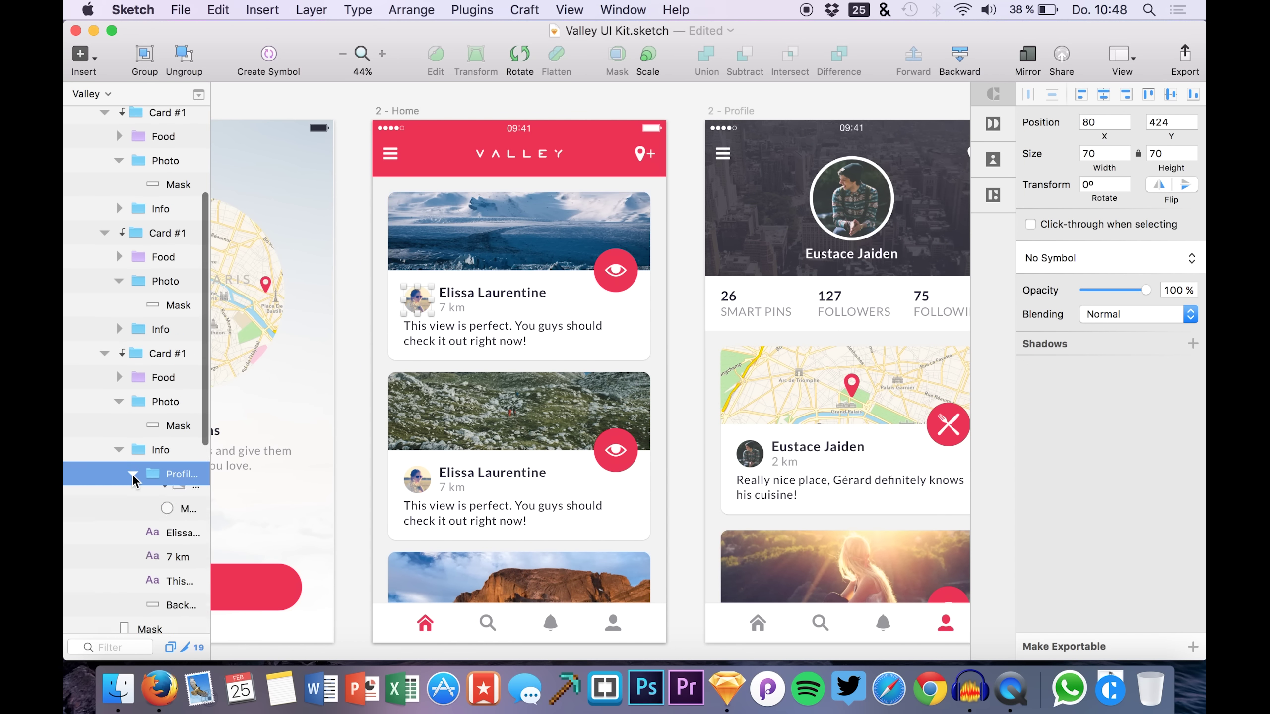
pyautogui.click(168, 497)
pyautogui.press('Delete')
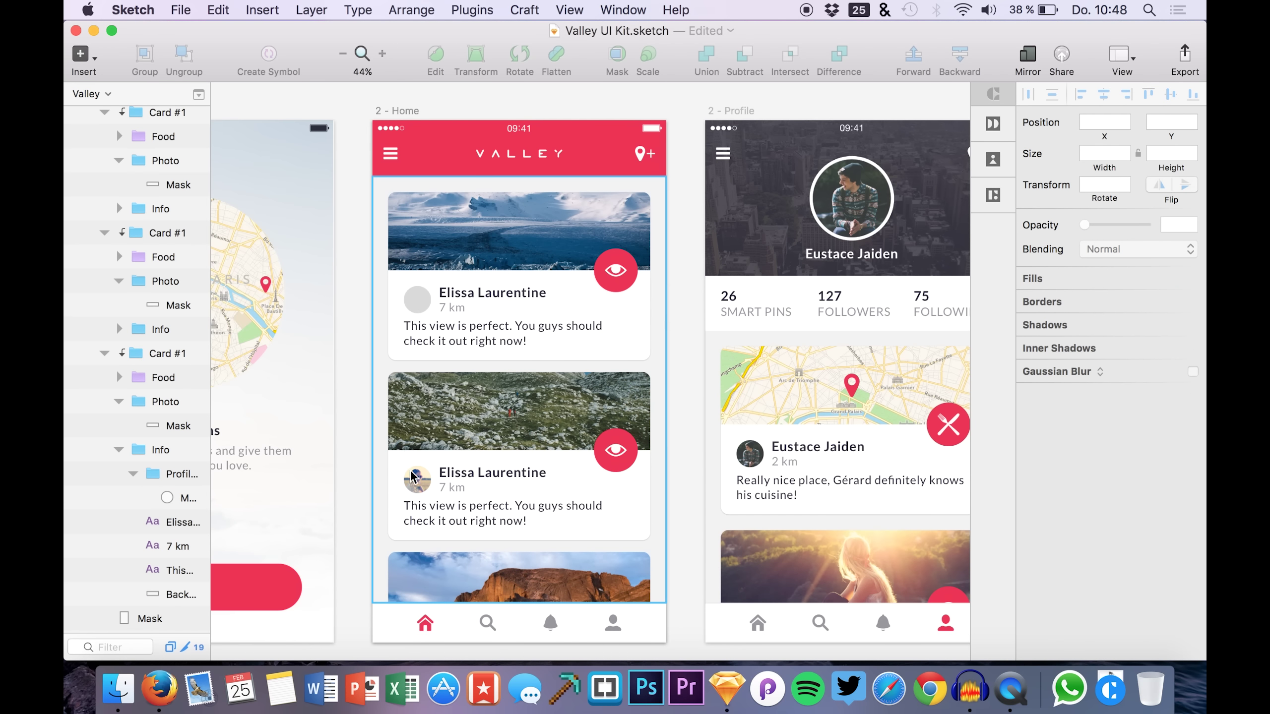
# Step: Delete the profile picture in the second card's Info group, keeping only the circular mask
pyautogui.click(417, 487)
pyautogui.doubleClick(417, 487)
pyautogui.doubleClick(418, 488)
pyautogui.click(134, 232)
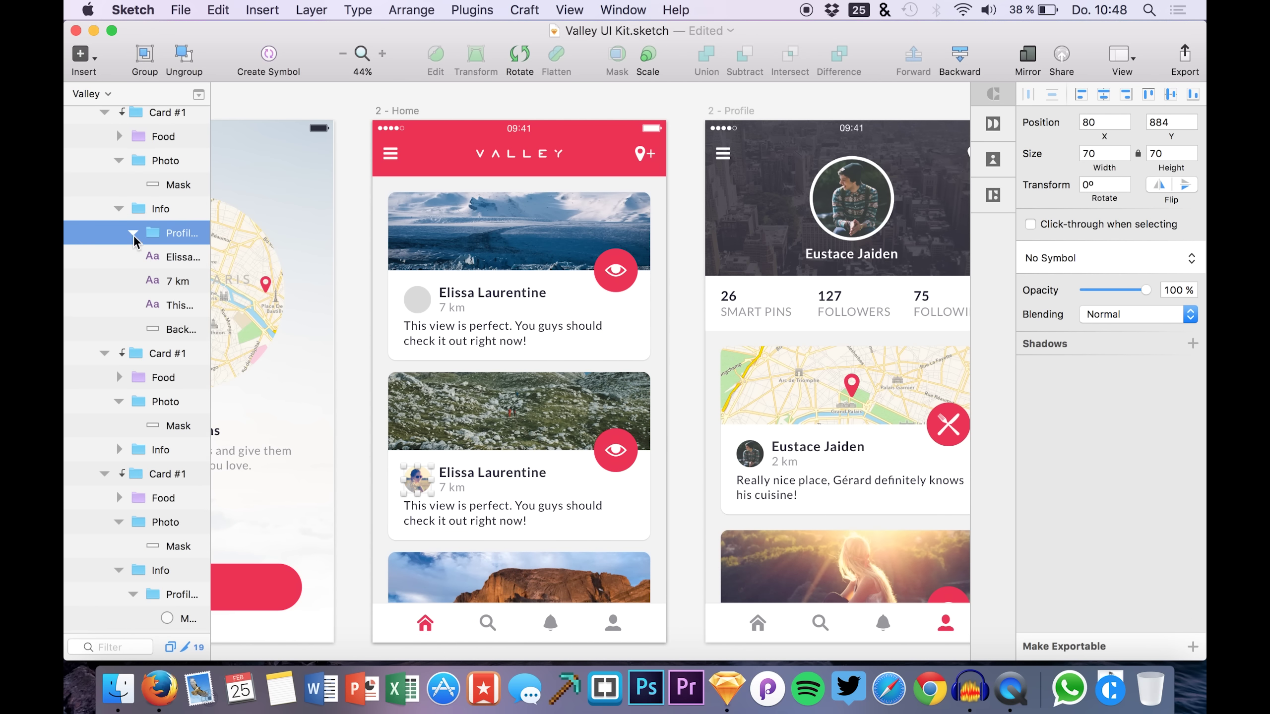
pyautogui.click(170, 257)
pyautogui.press('Delete')
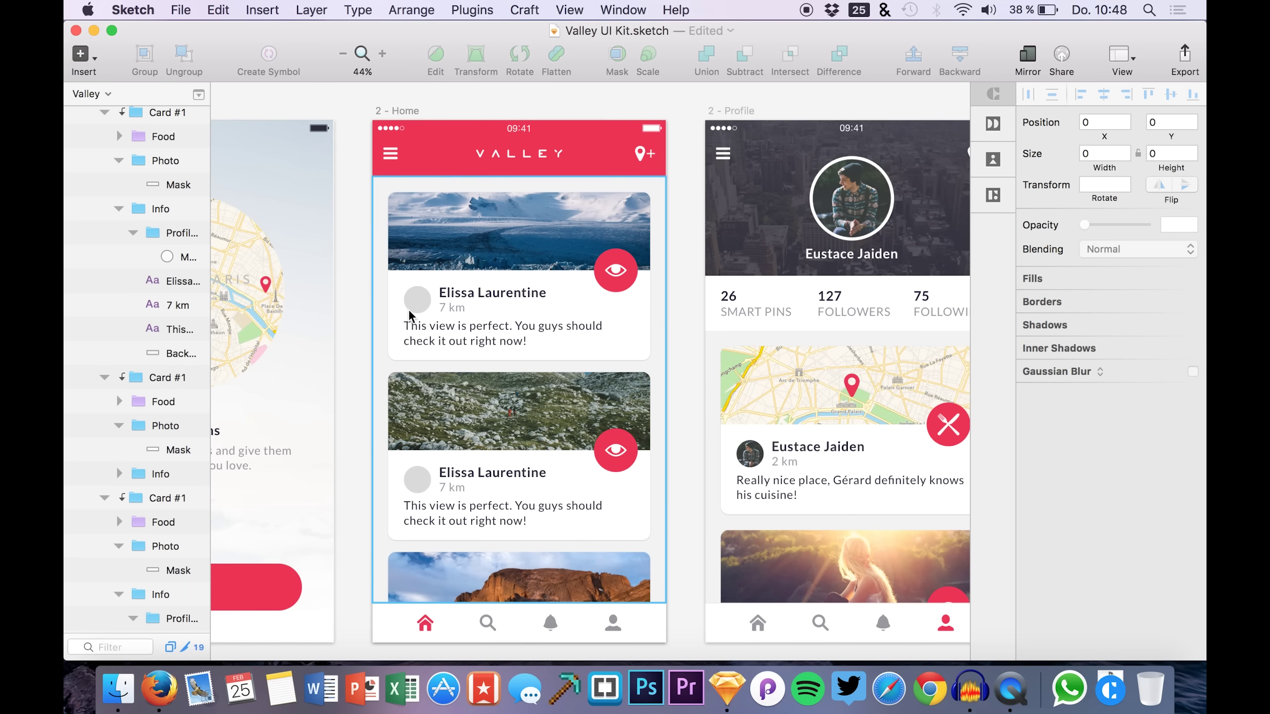
# Step: Select the top card's profile group together with the second card's circular profile mask
pyautogui.click(411, 306)
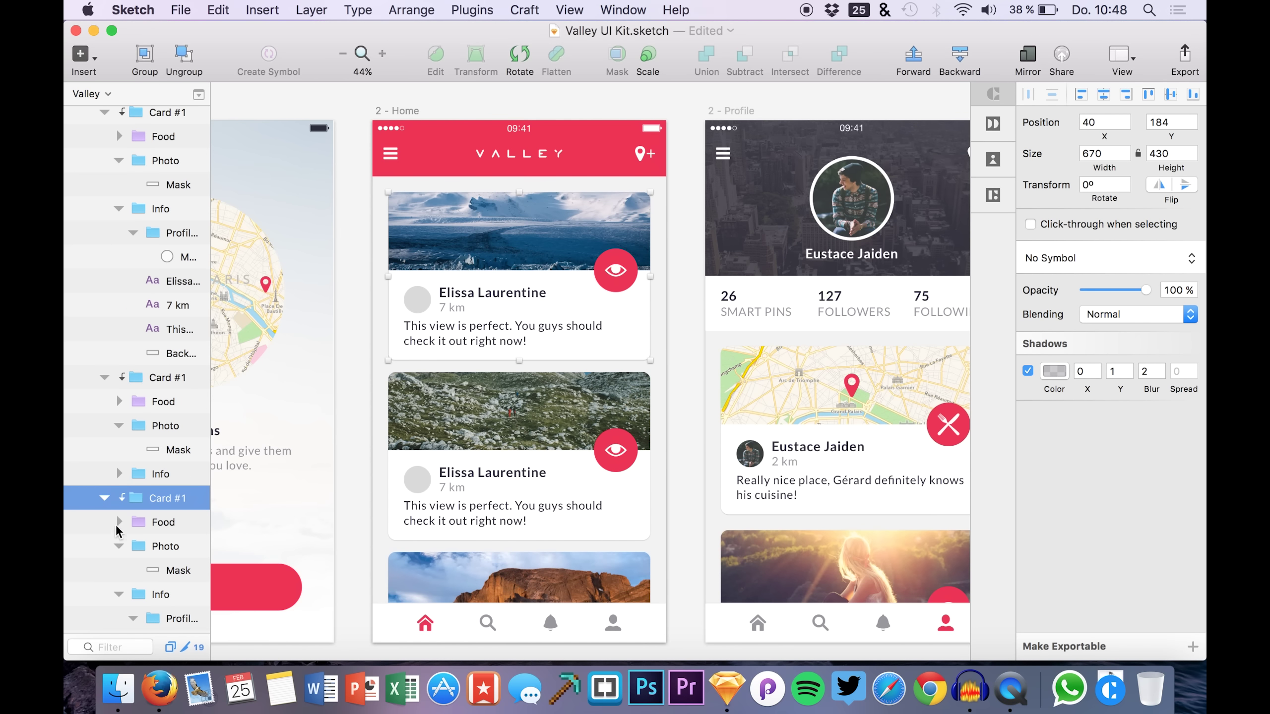
pyautogui.scroll(-3, 122, 548)
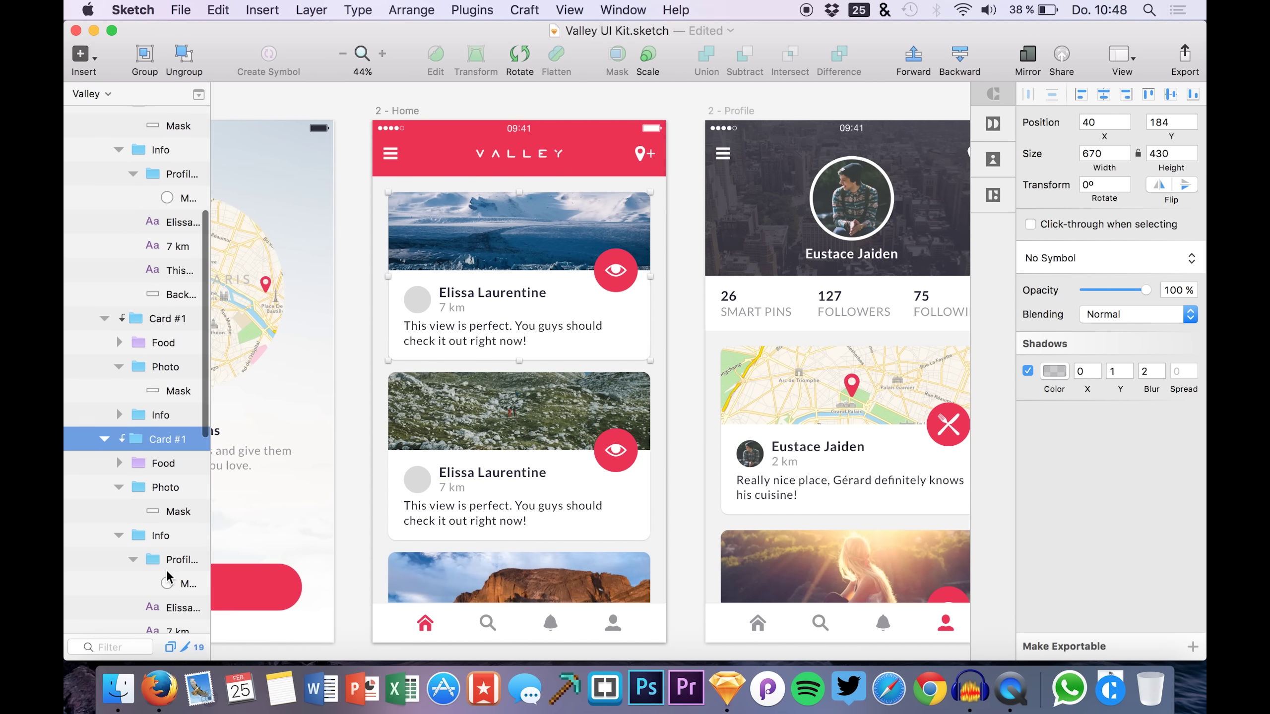
pyautogui.click(167, 568)
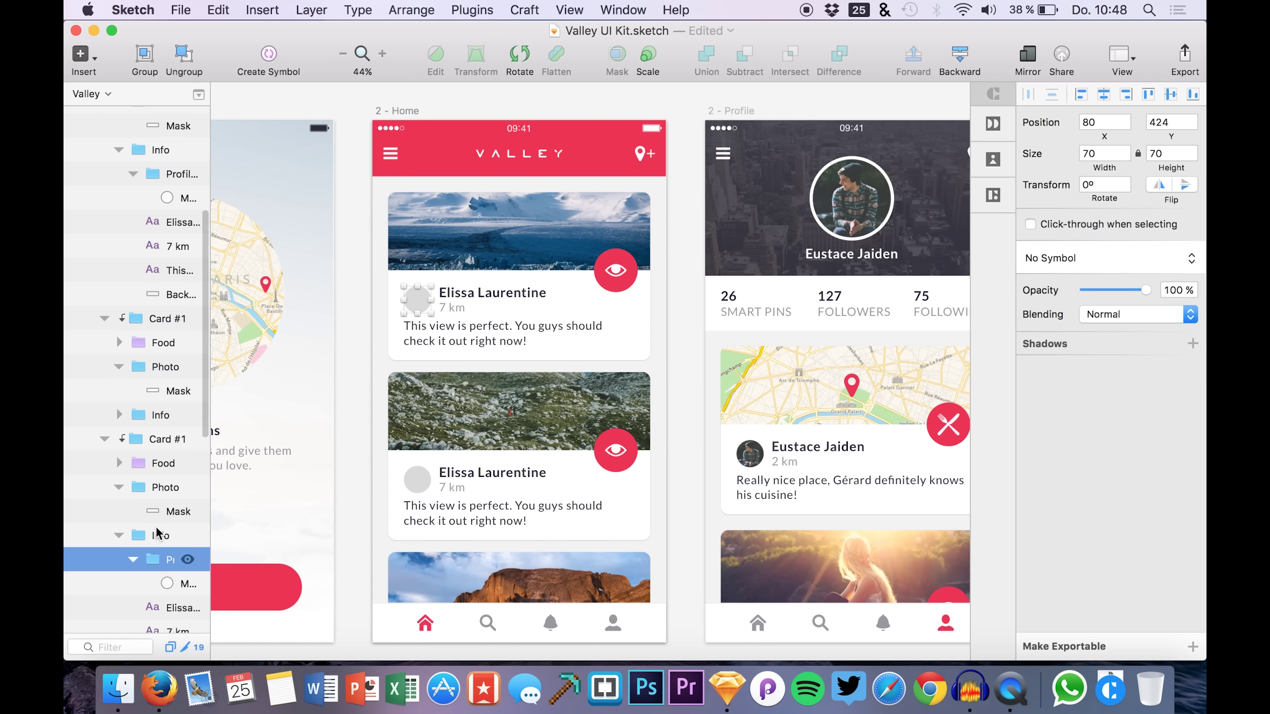
pyautogui.keyDown('super'); pyautogui.click(169, 197); pyautogui.keyUp('super')
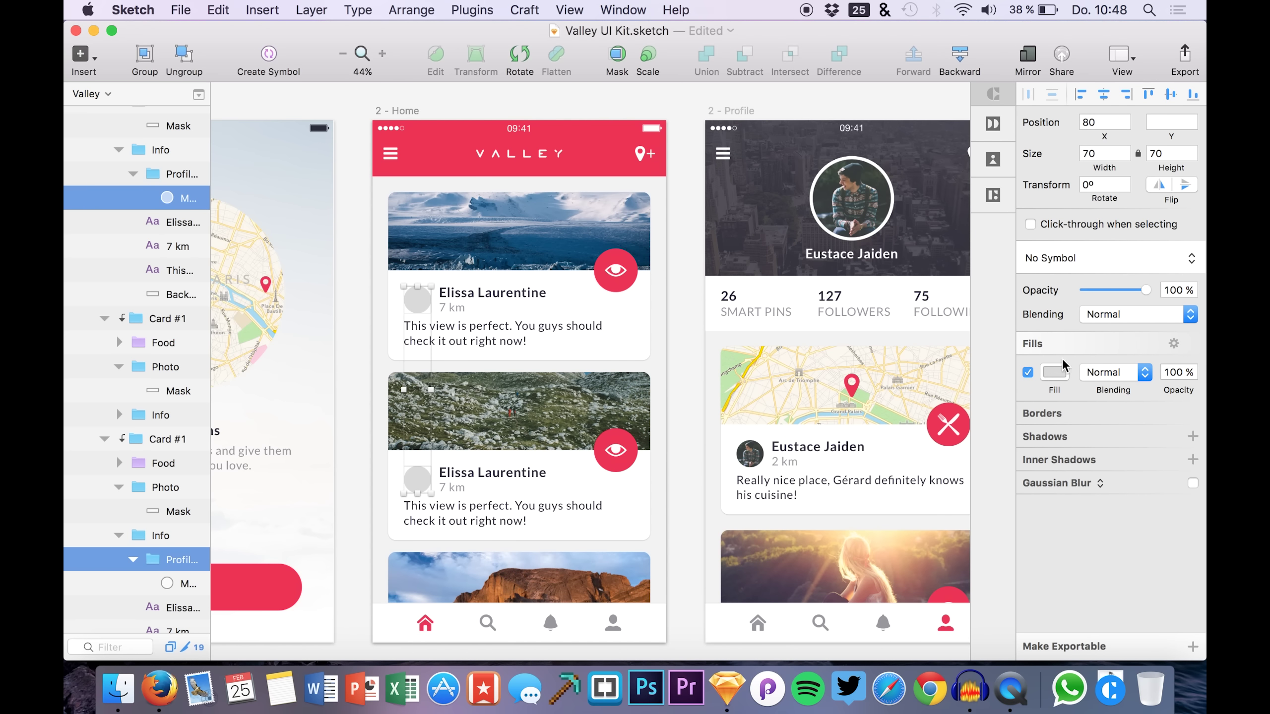
# Step: Place Unsplash photos from the Portrait category into the selected profile layers with Craft's Photos tool
pyautogui.click(993, 160)
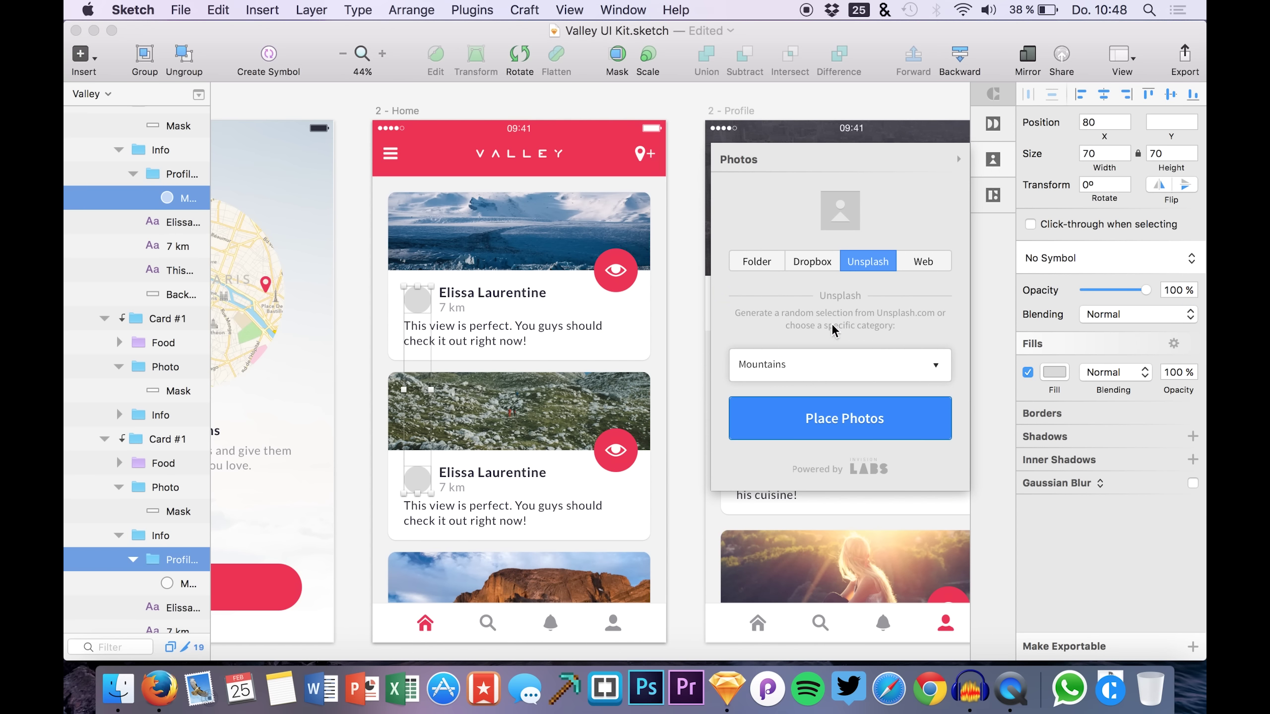
pyautogui.click(770, 370)
pyautogui.scroll(-5, 772, 425)
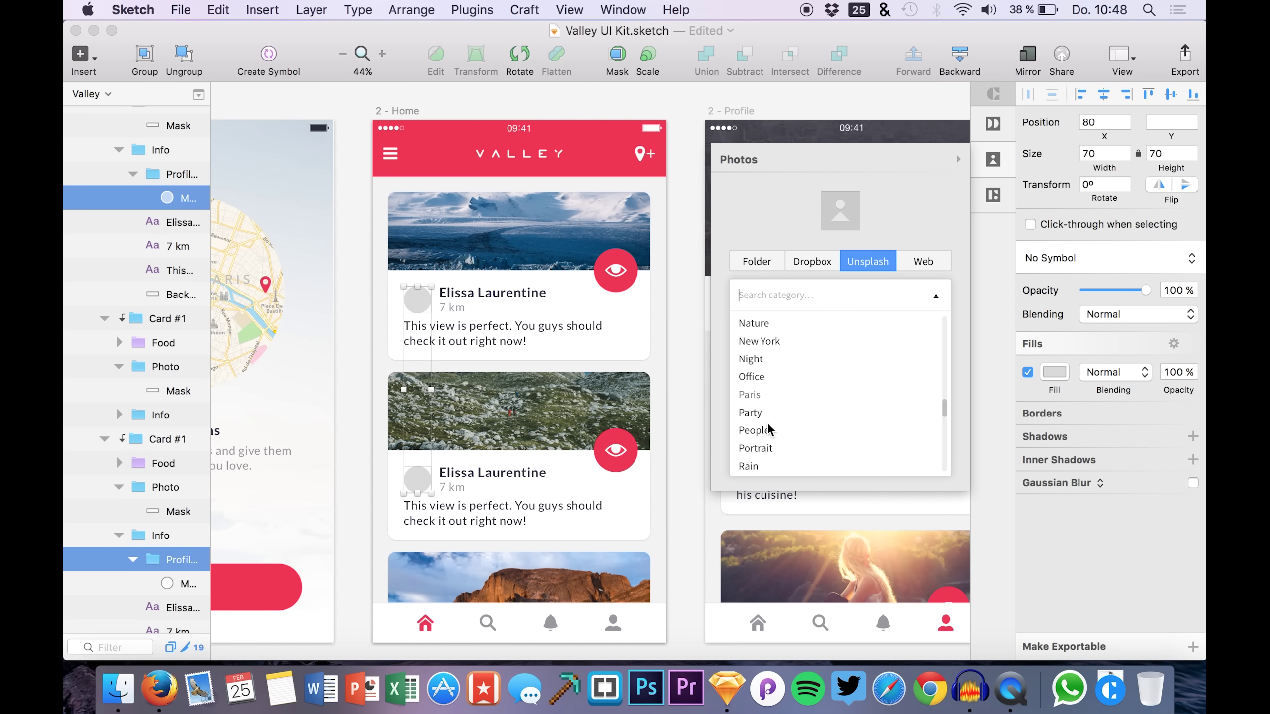
pyautogui.scroll(-1, 770, 428)
pyautogui.click(763, 413)
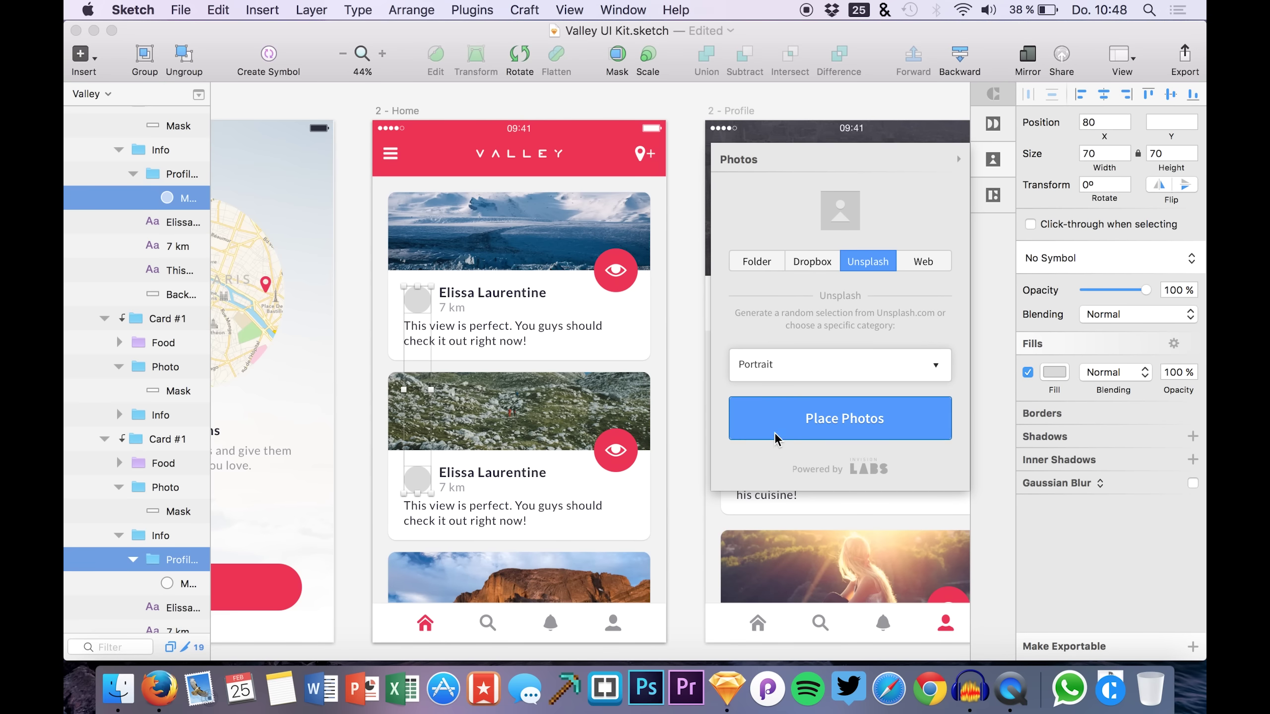
pyautogui.click(825, 431)
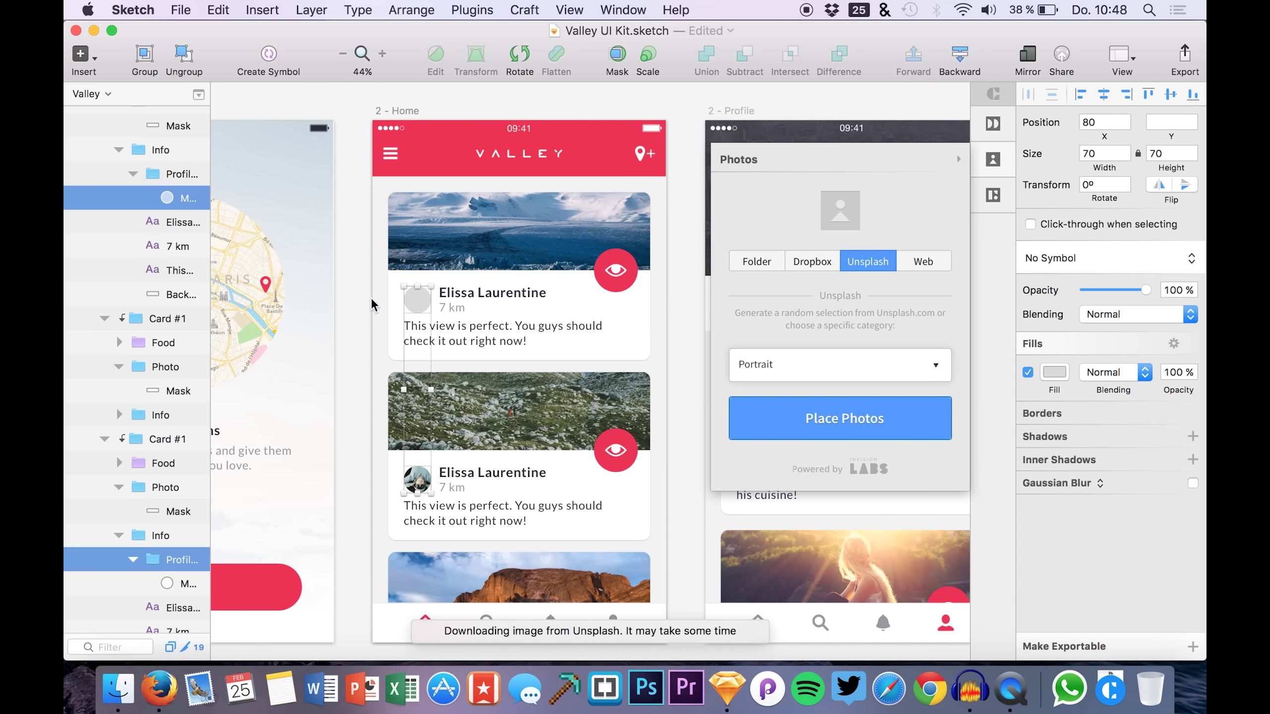
# Step: Select the top card's circular profile mask, place an Unsplash Portrait photo in it and deselect it
pyautogui.click(172, 584)
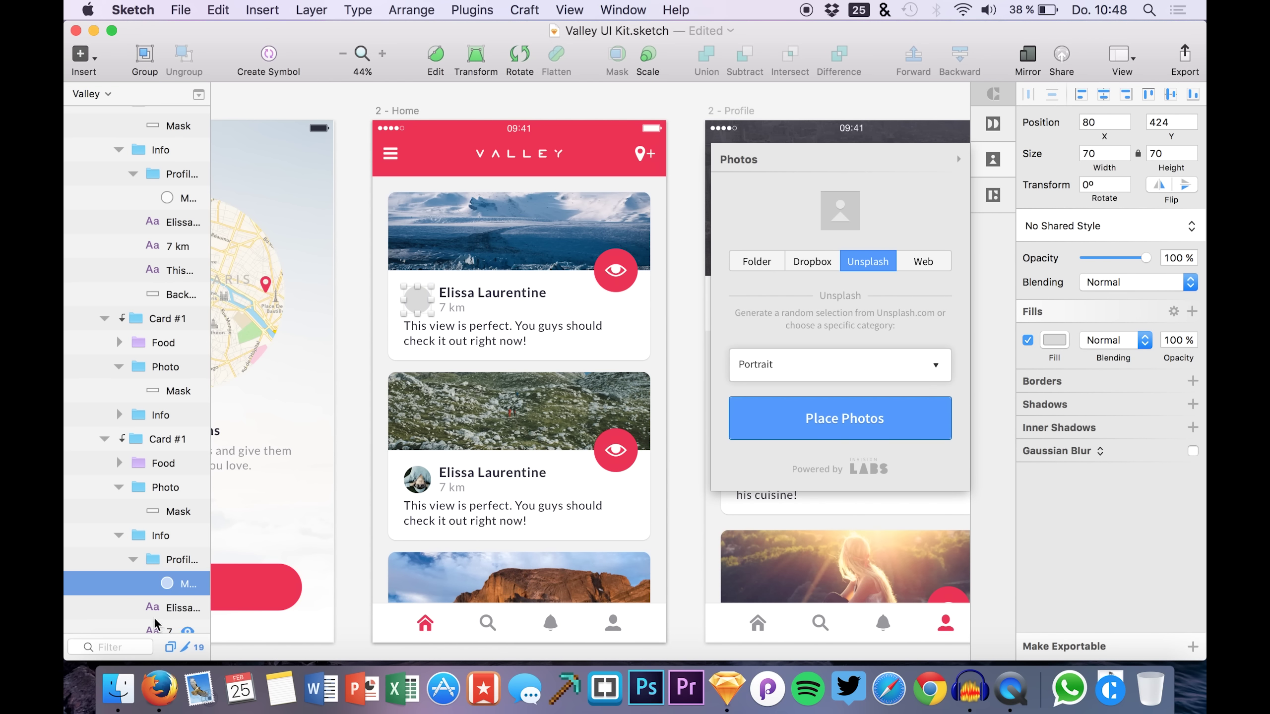
pyautogui.click(156, 560)
pyautogui.click(172, 583)
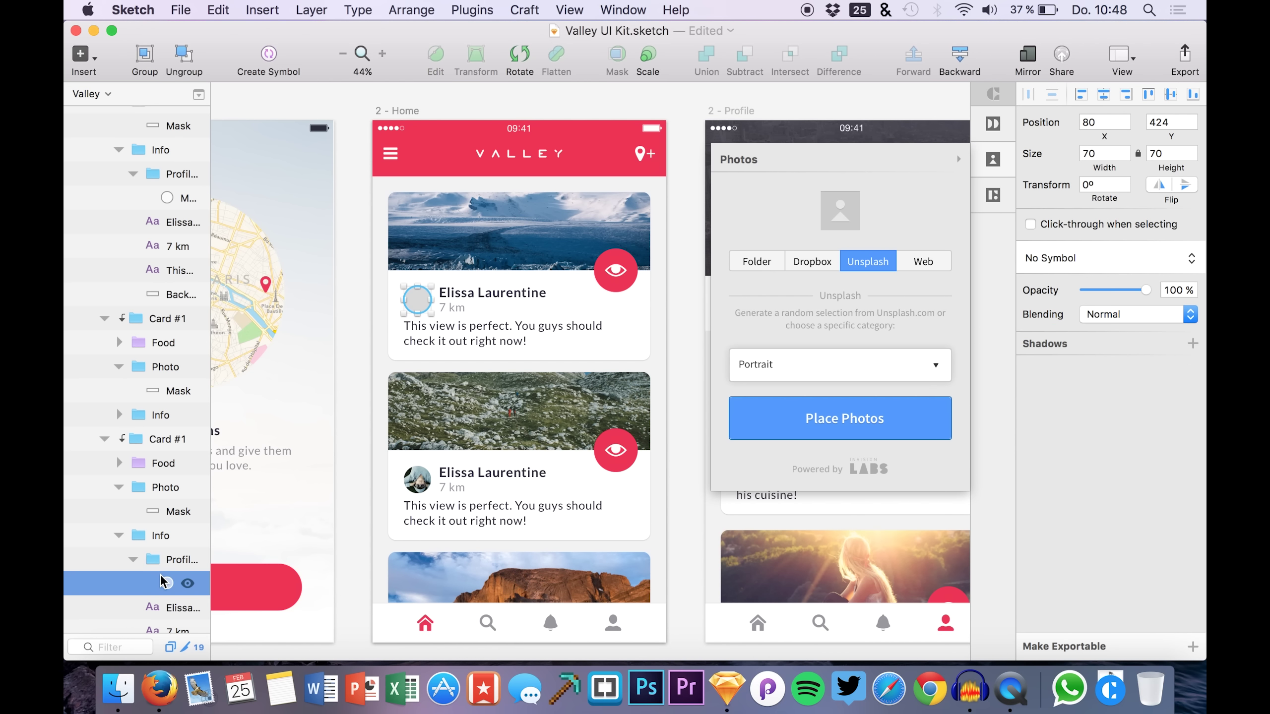
pyautogui.click(788, 431)
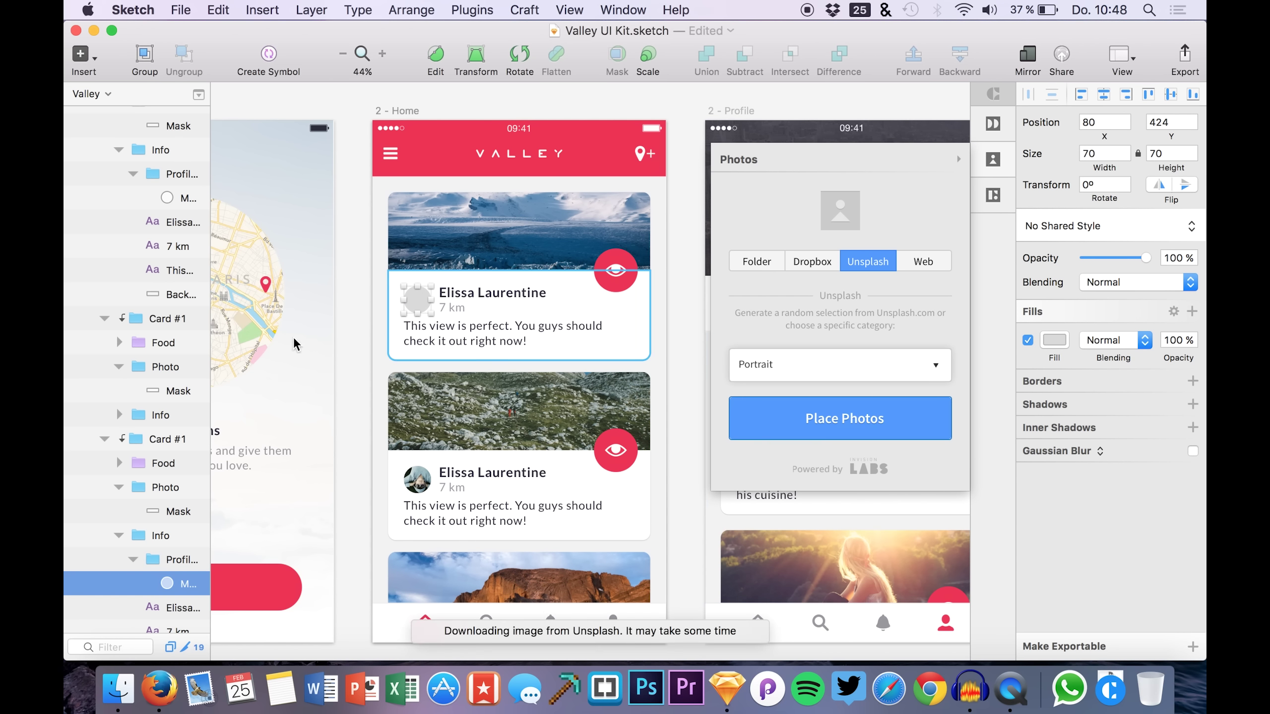
pyautogui.click(359, 323)
pyautogui.hscroll(-2, 408, 430)
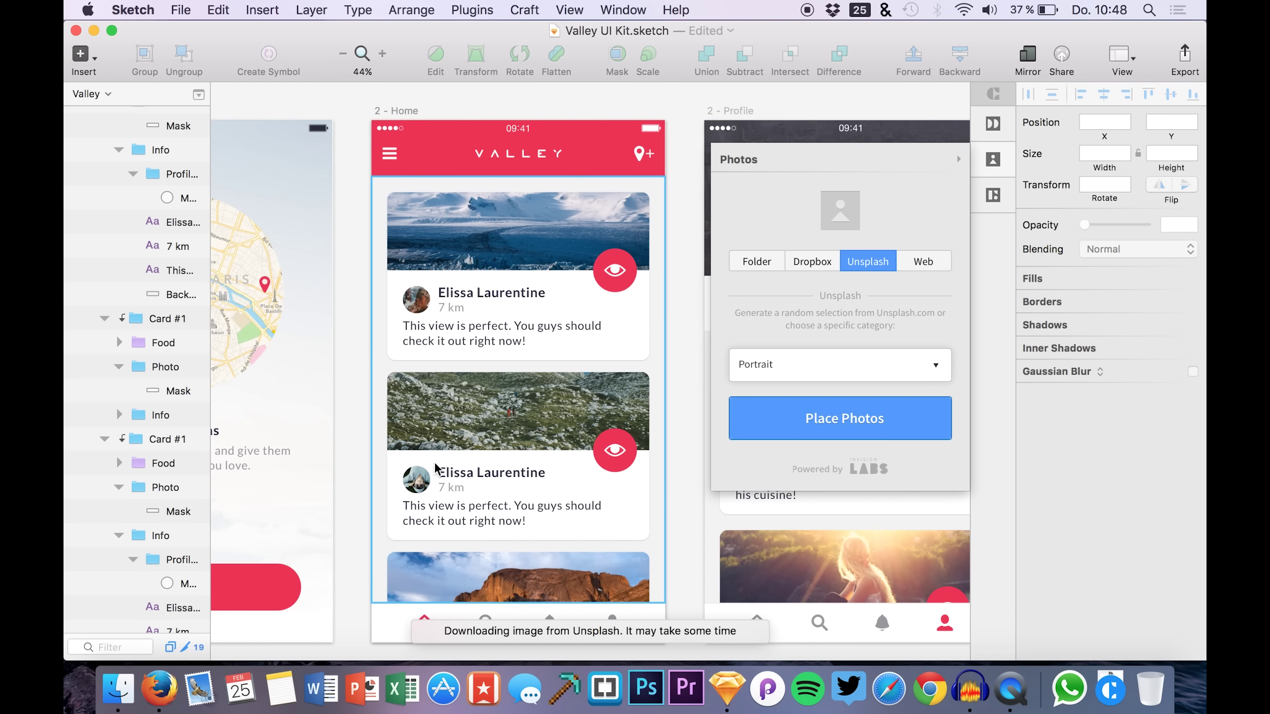
# Step: Select the name text layers in the Info groups of the top two Home cards together
pyautogui.doubleClick(461, 295)
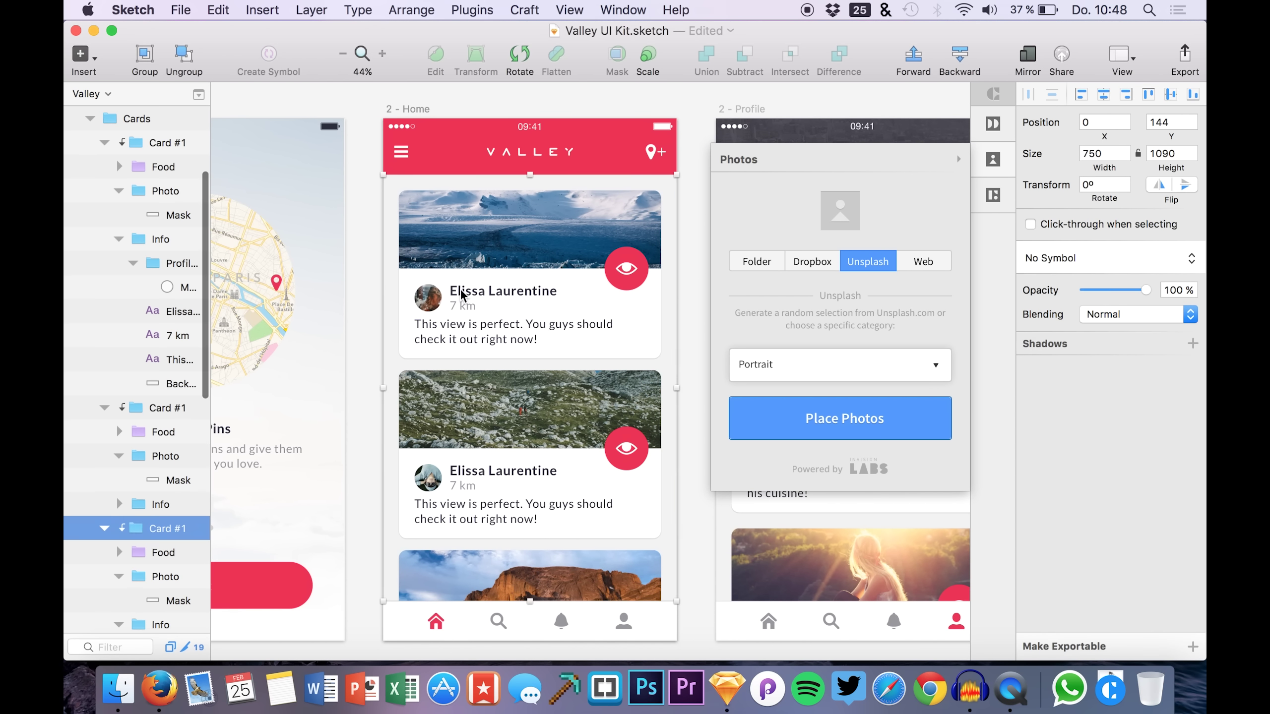
pyautogui.doubleClick(472, 296)
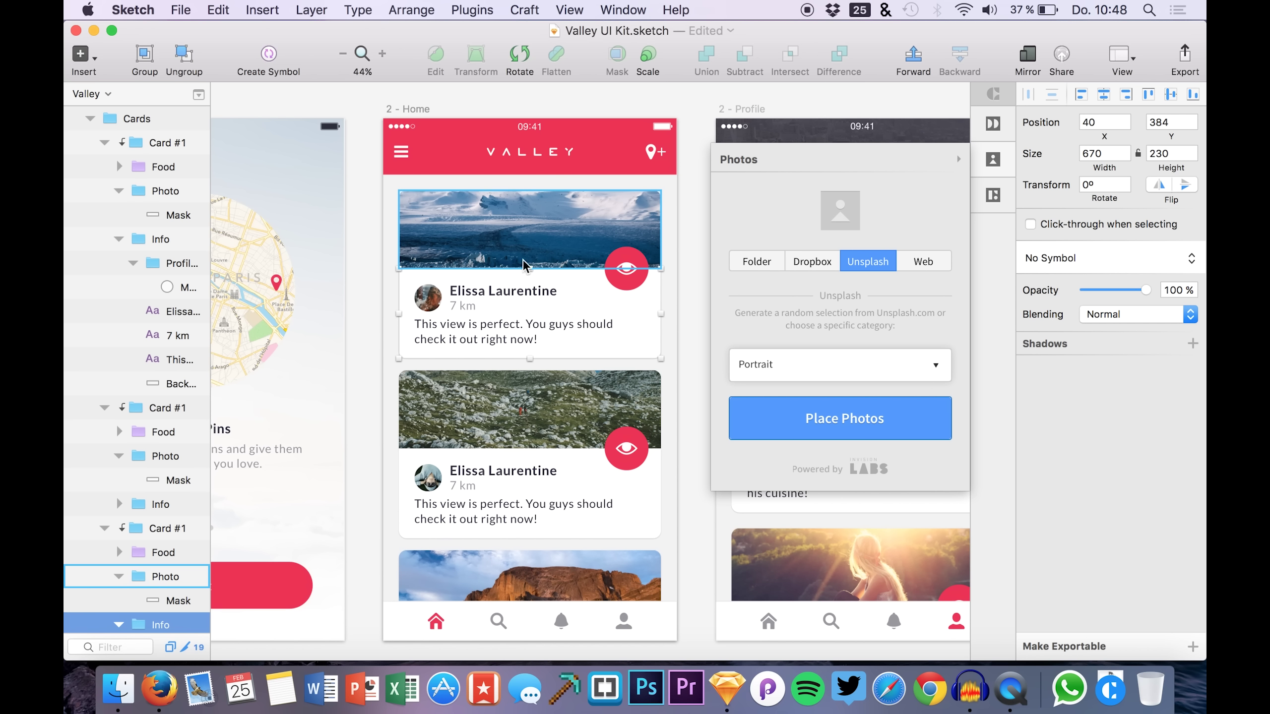
pyautogui.doubleClick(488, 296)
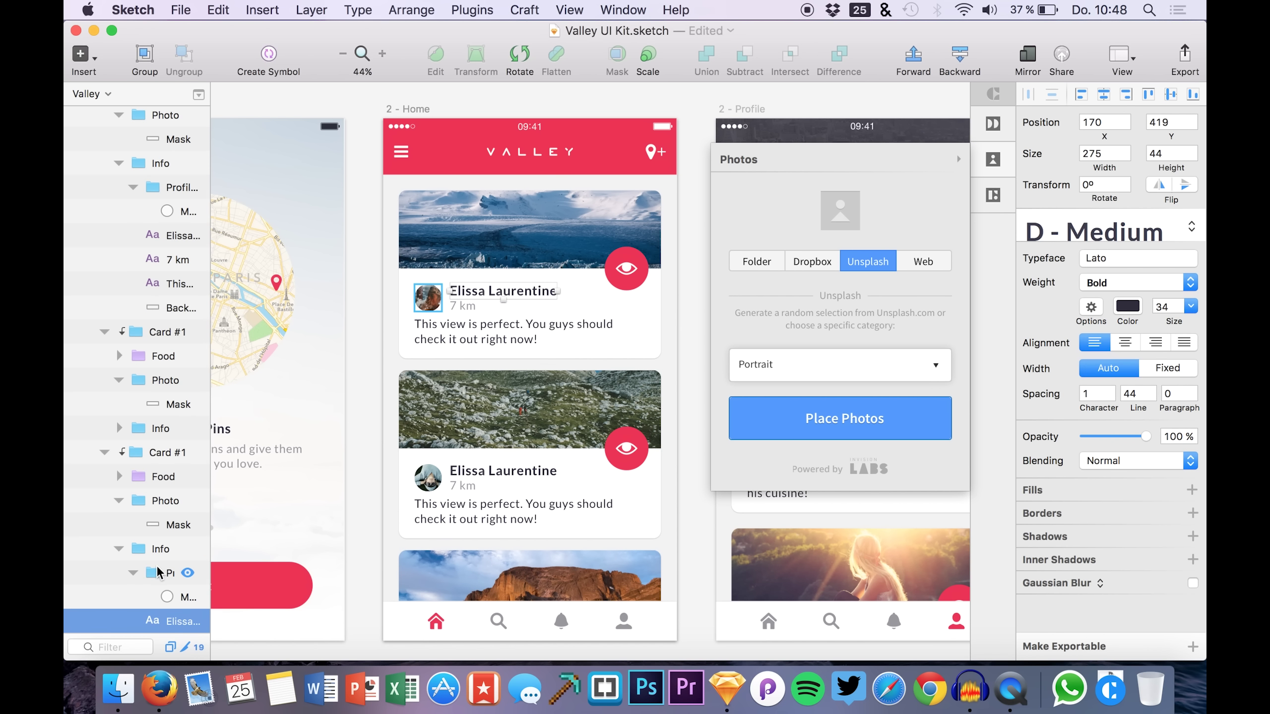
pyautogui.scroll(-5, 182, 497)
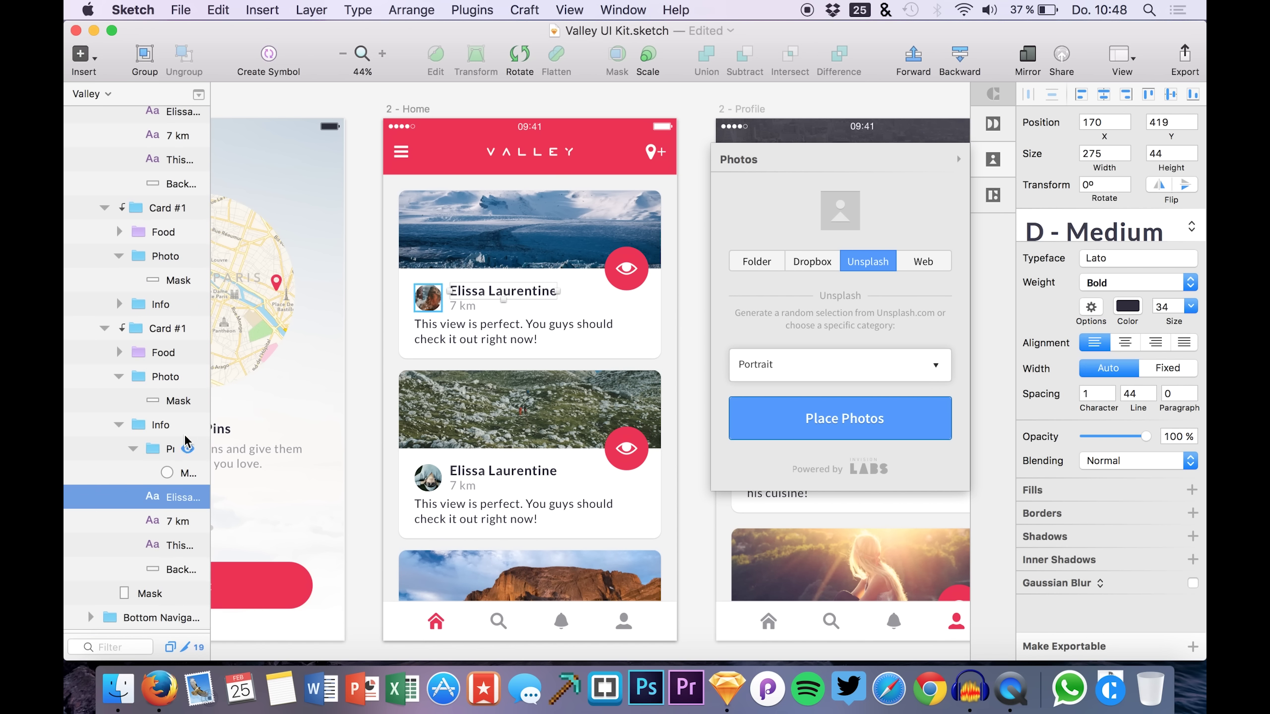
pyautogui.click(491, 476)
pyautogui.click(491, 476)
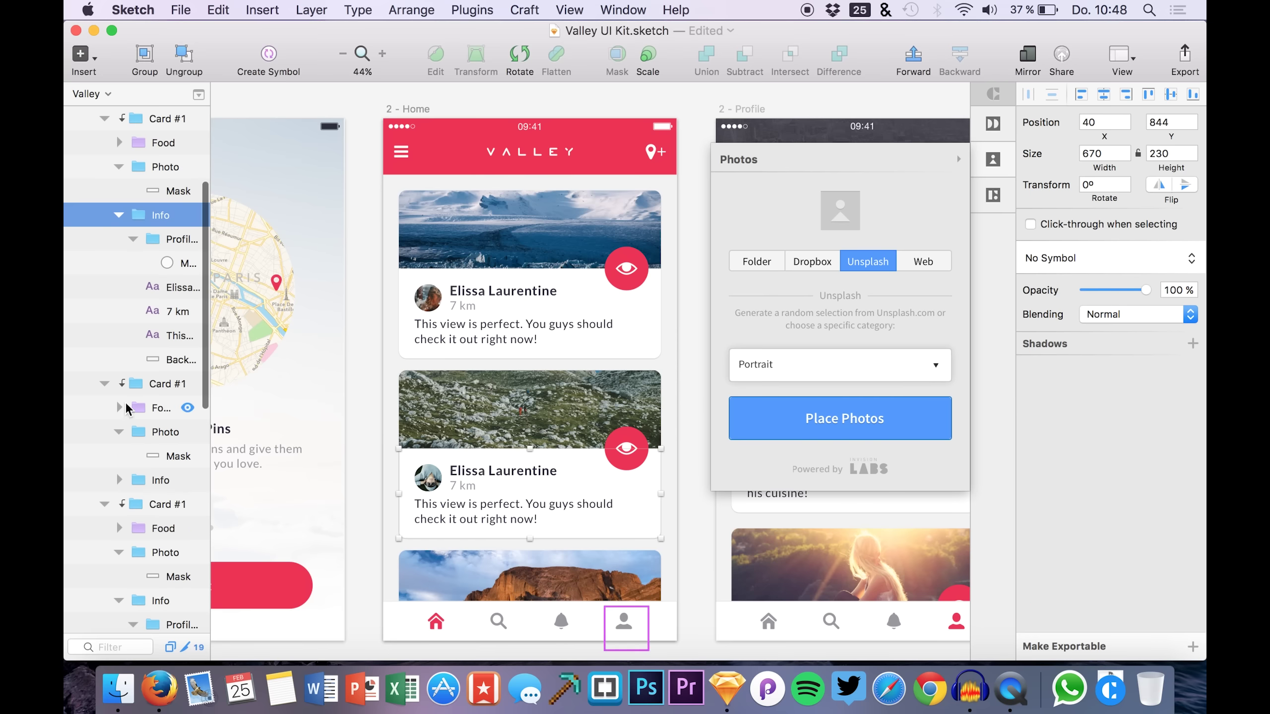
pyautogui.scroll(-2, 166, 250)
pyautogui.click(160, 230)
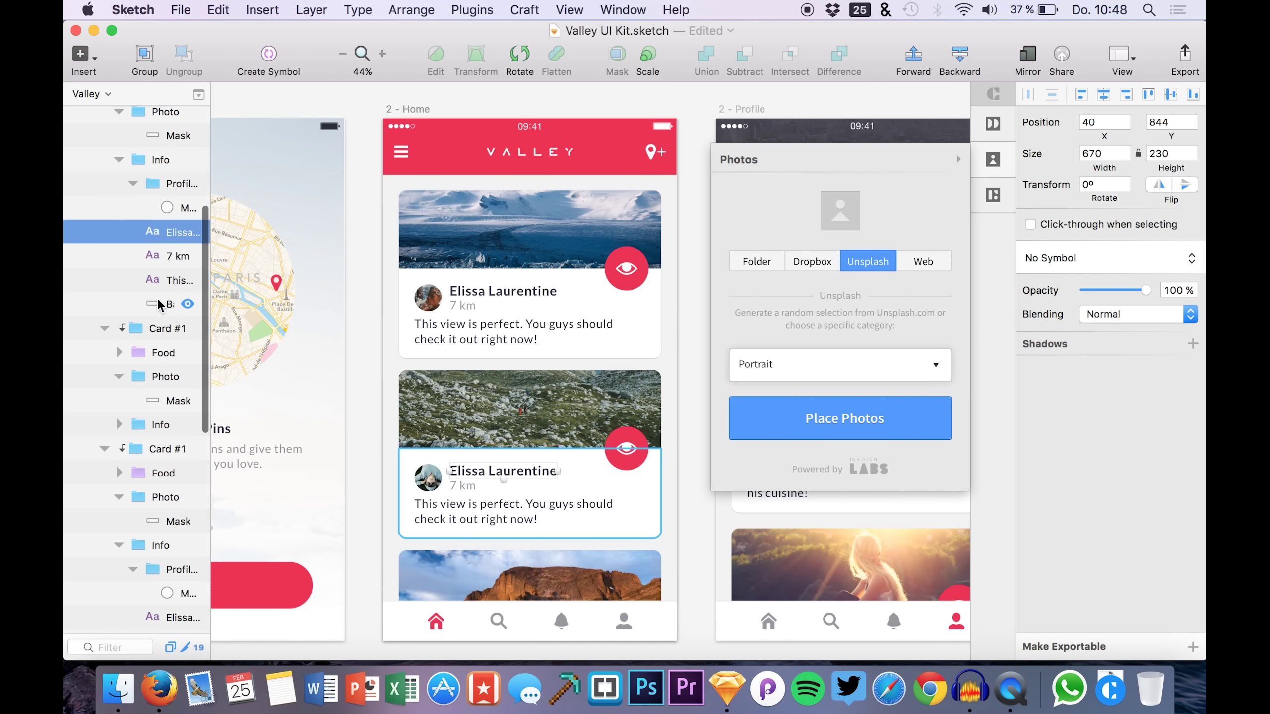
pyautogui.scroll(-5, 166, 325)
pyautogui.keyDown('super'); pyautogui.click(172, 477); pyautogui.keyUp('super')
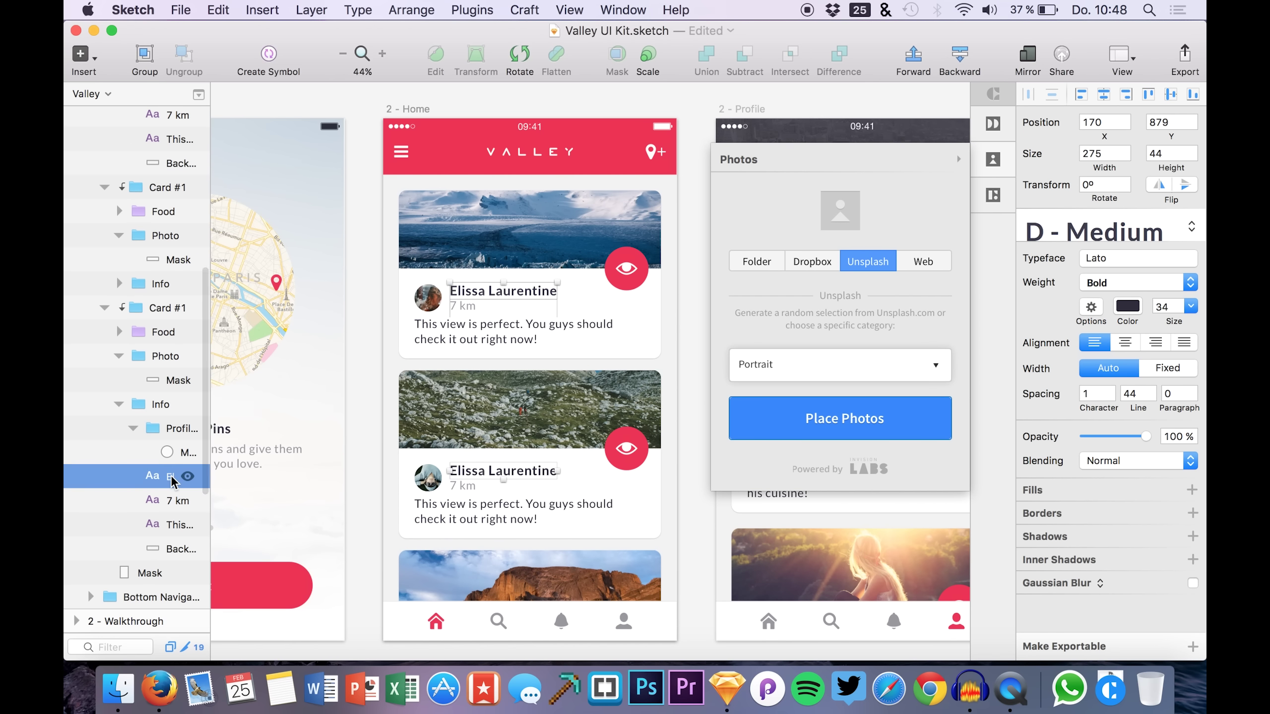
# Step: Fill the two selected name layers with sample names of both genders using Craft's Type tool
pyautogui.click(983, 195)
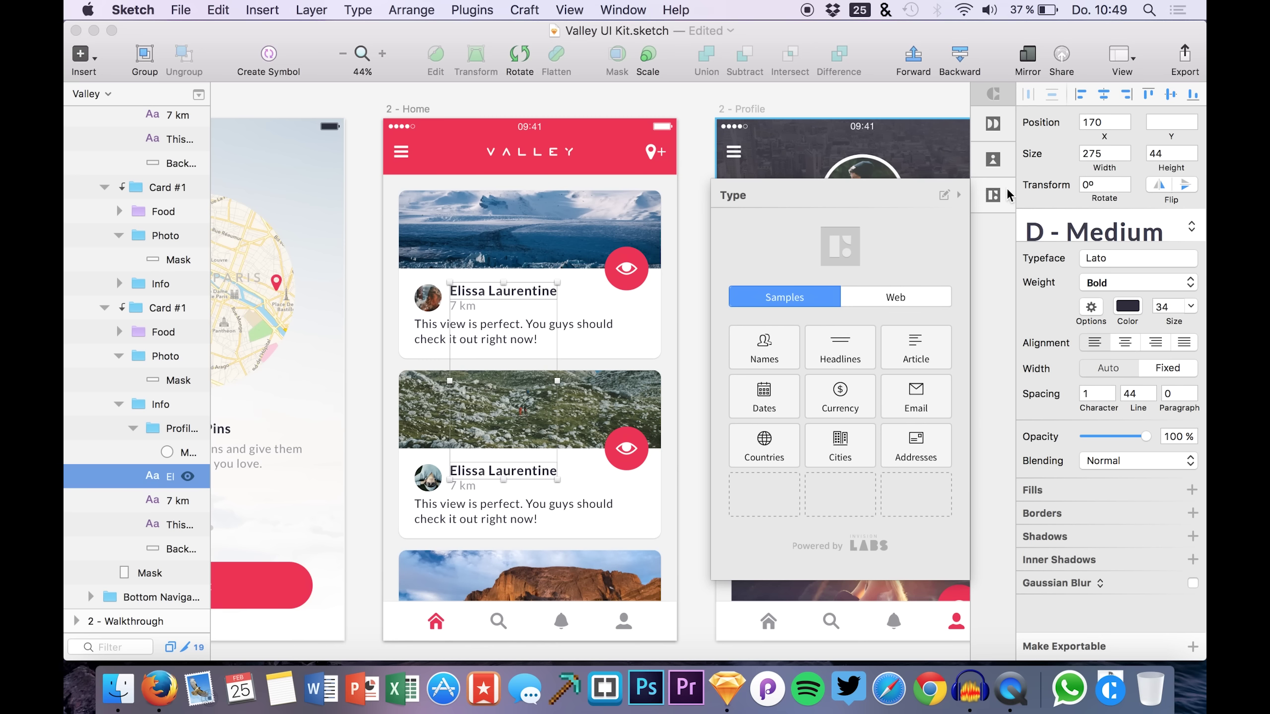
pyautogui.click(776, 361)
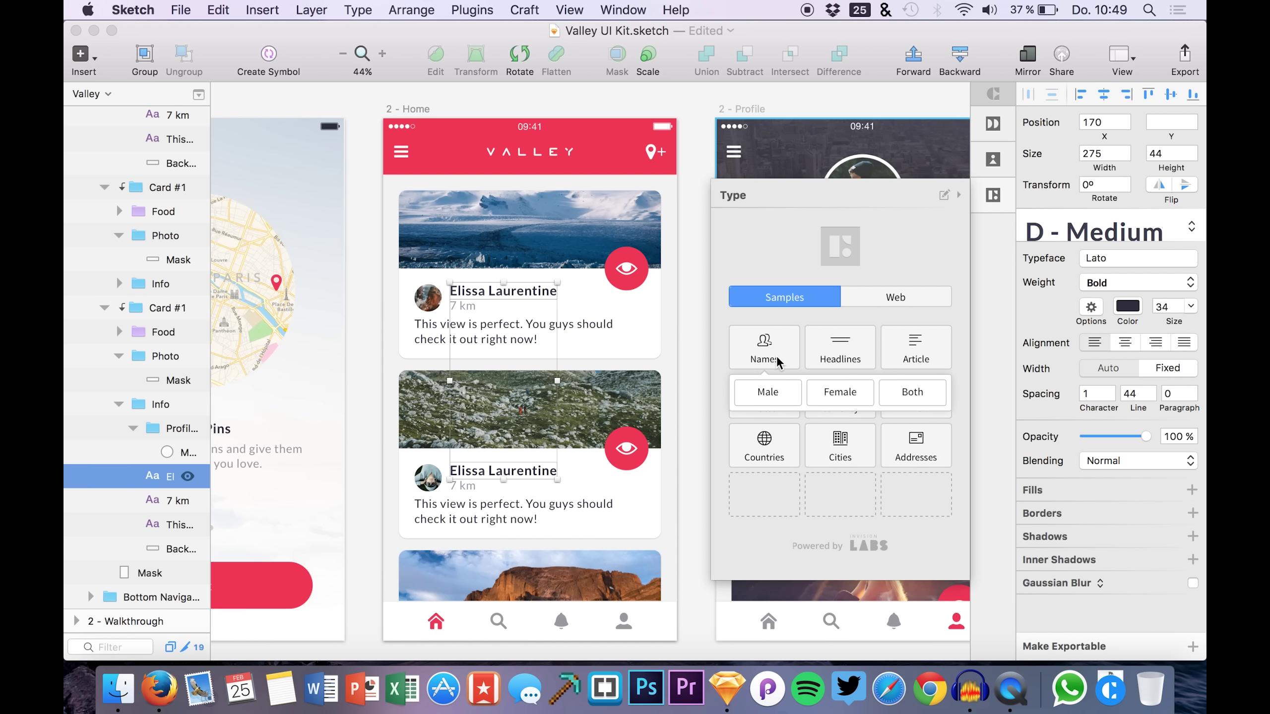
pyautogui.click(776, 400)
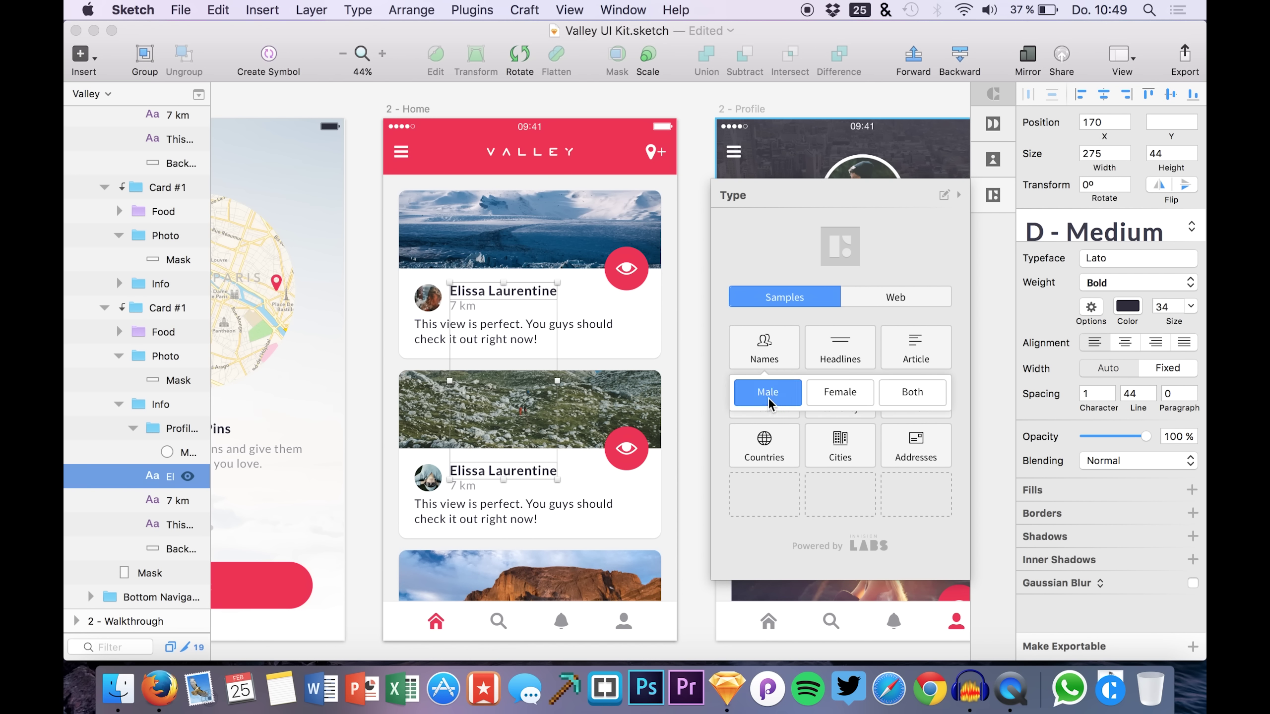
pyautogui.click(911, 397)
pyautogui.click(916, 399)
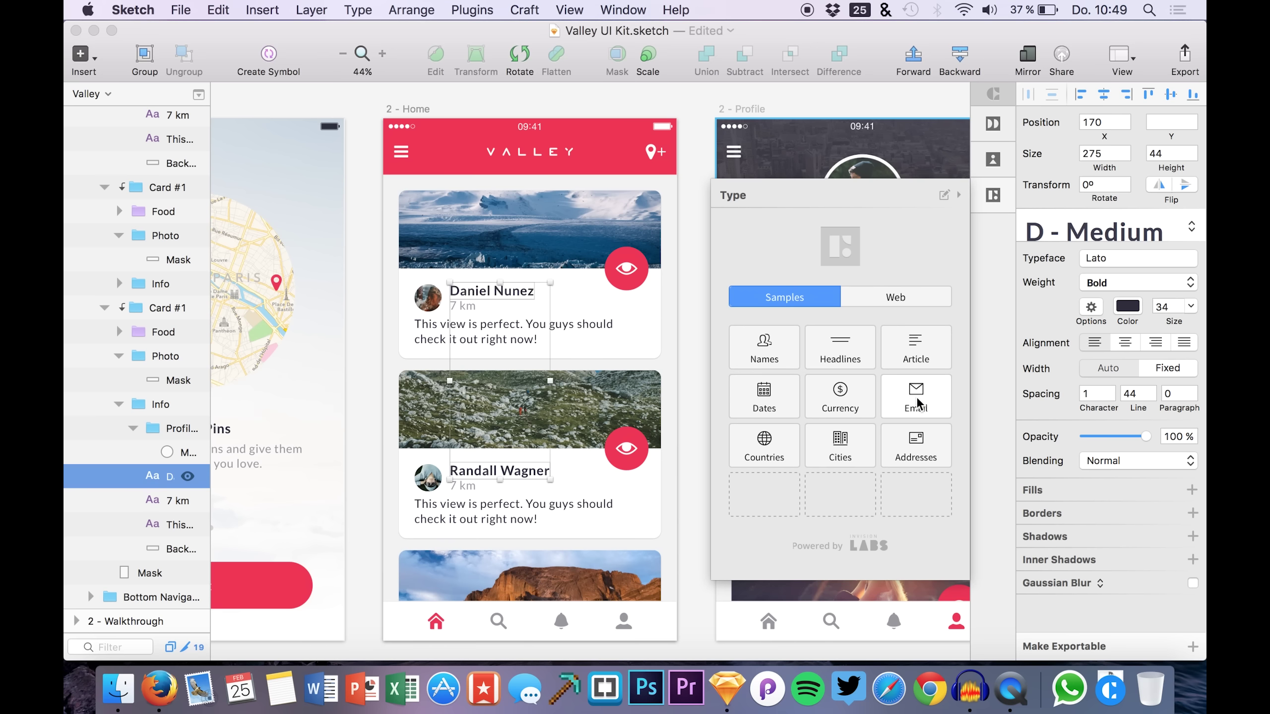
# Step: Regenerate the two cards' sample names three more times, using the Both option each time
pyautogui.click(745, 353)
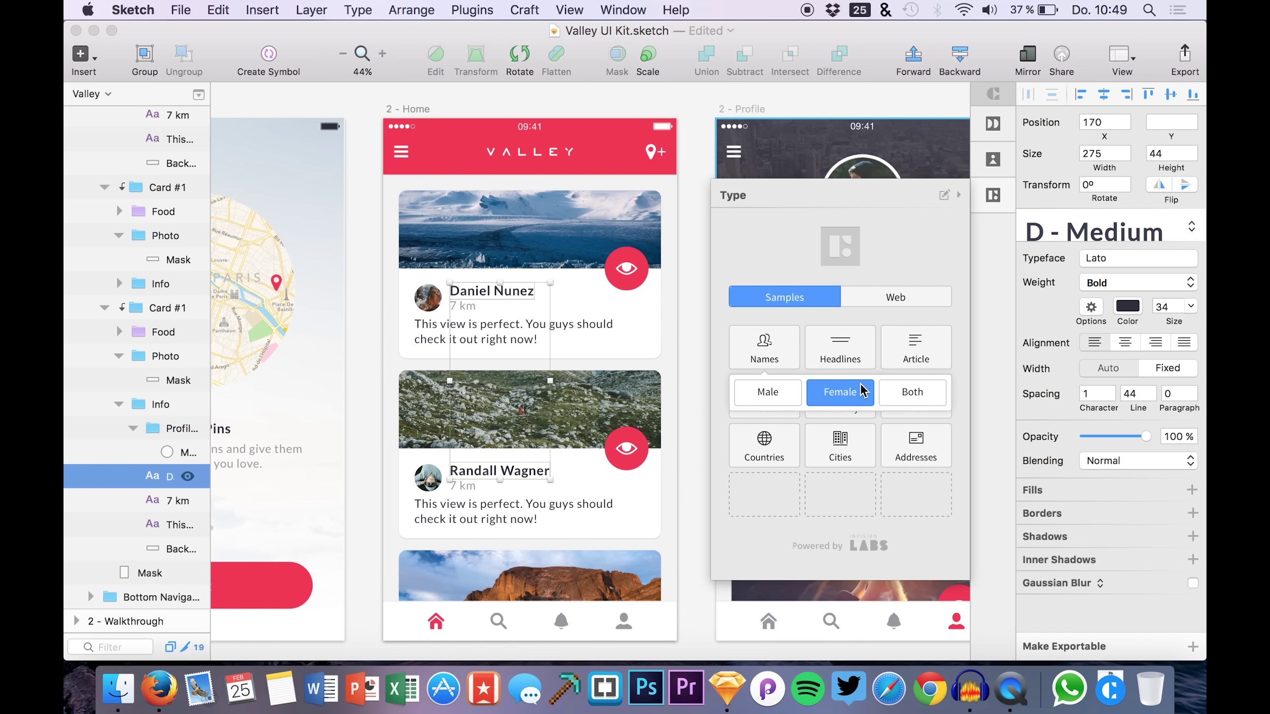
pyautogui.click(898, 396)
pyautogui.click(768, 357)
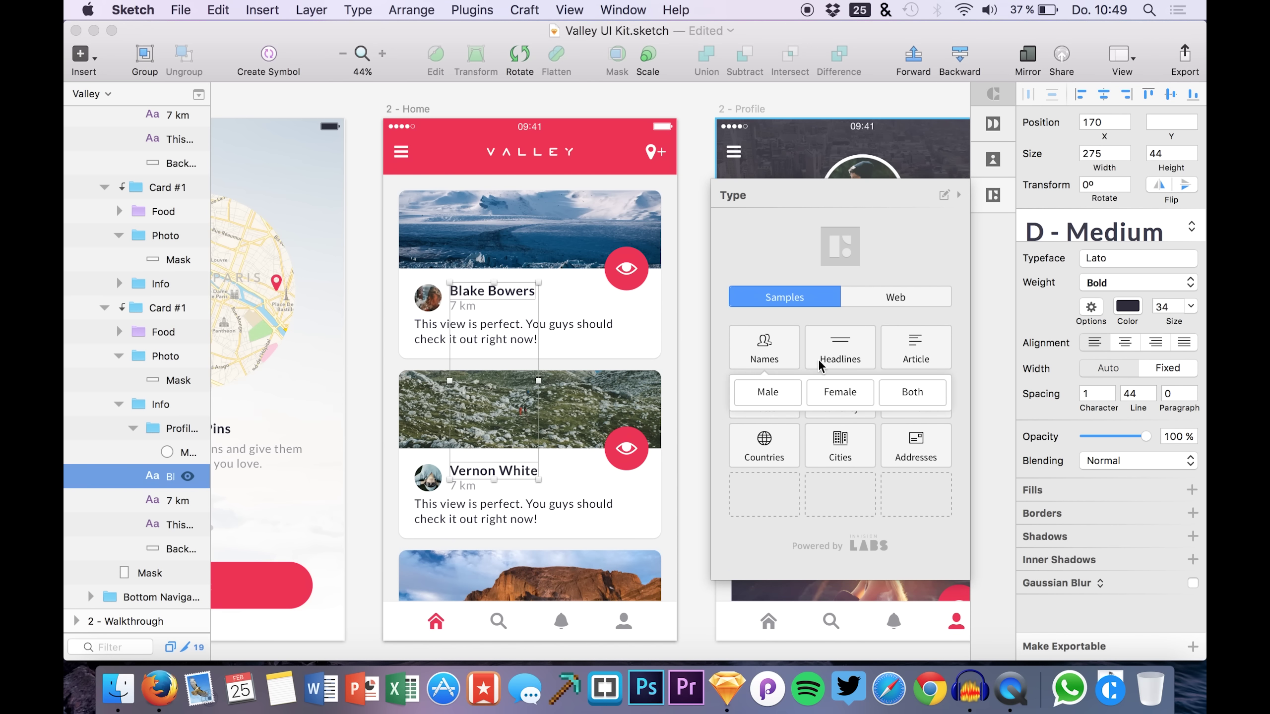
pyautogui.click(899, 393)
pyautogui.click(751, 342)
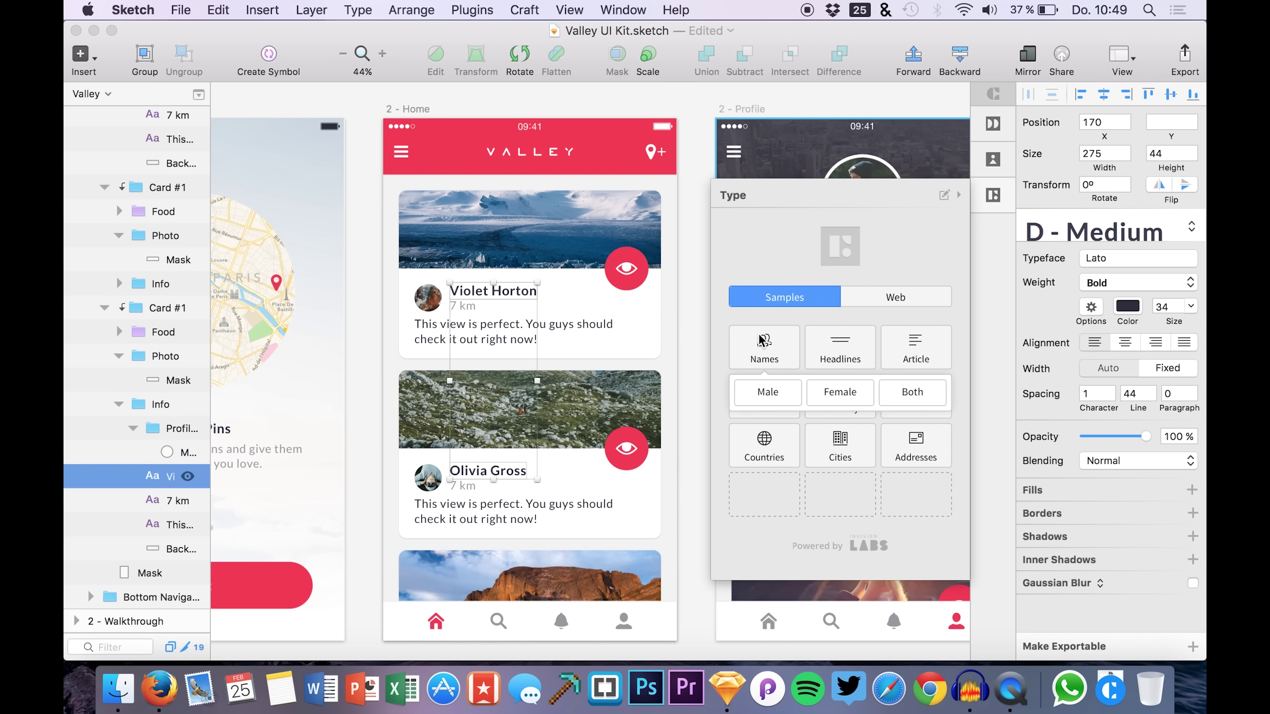
pyautogui.click(899, 392)
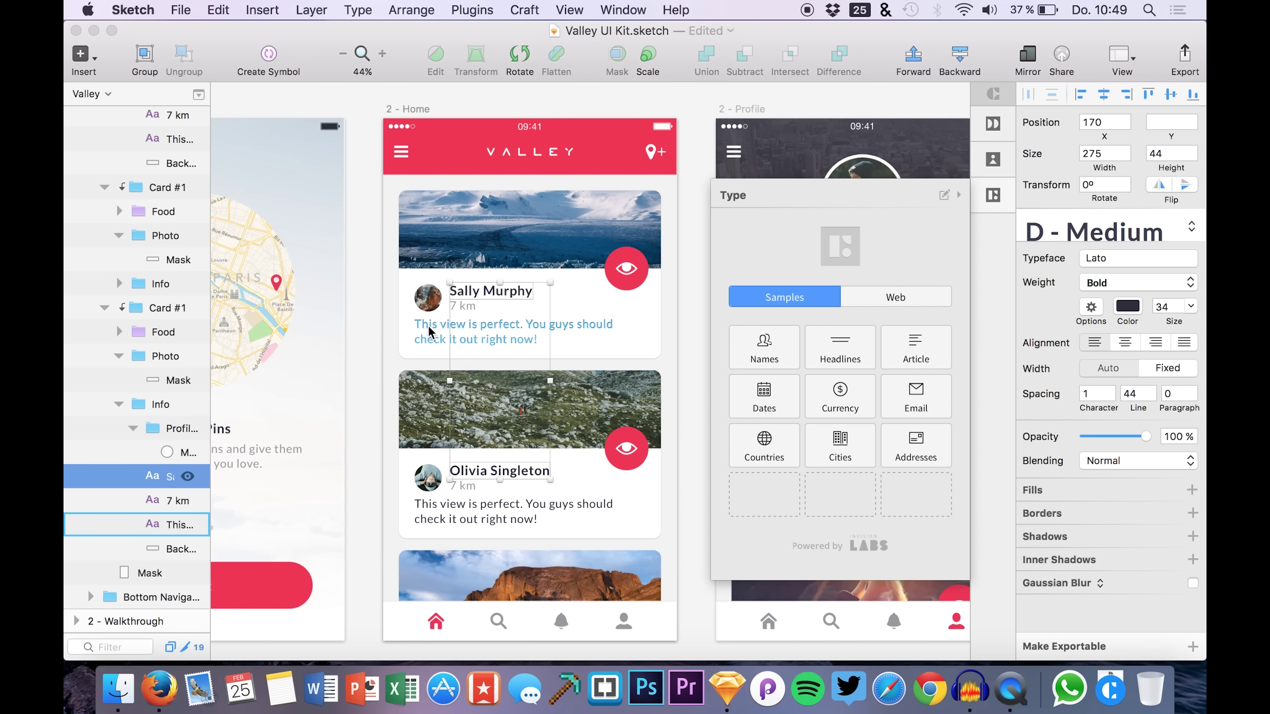
# Step: Replace the top Home card's description with a sample Travel headline, and replace that headline with a sample address
pyautogui.click(492, 345)
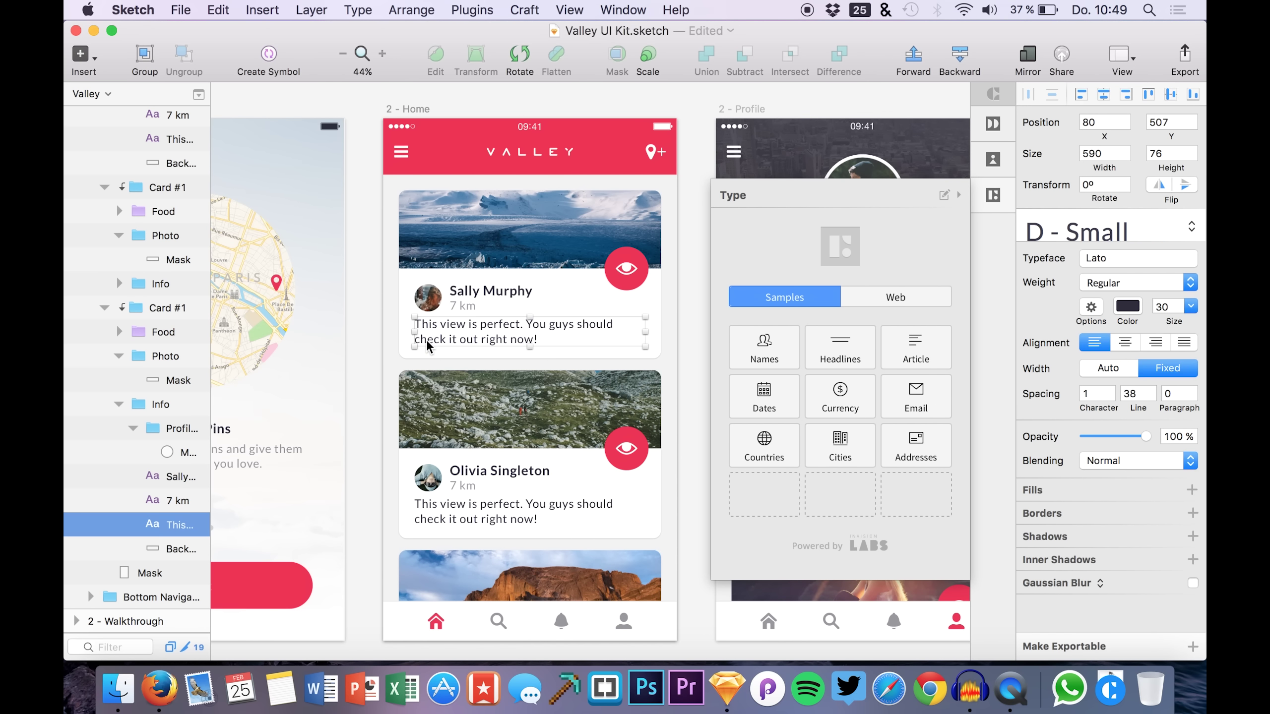
pyautogui.click(832, 354)
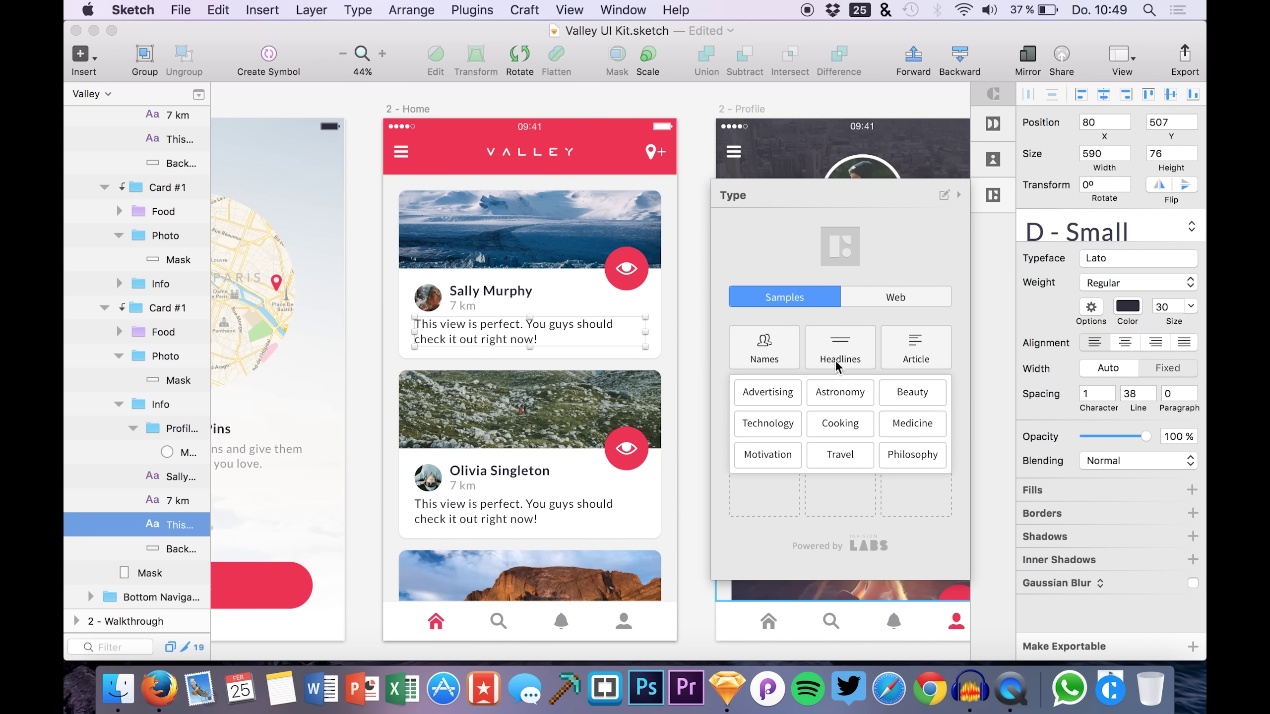
pyautogui.click(843, 454)
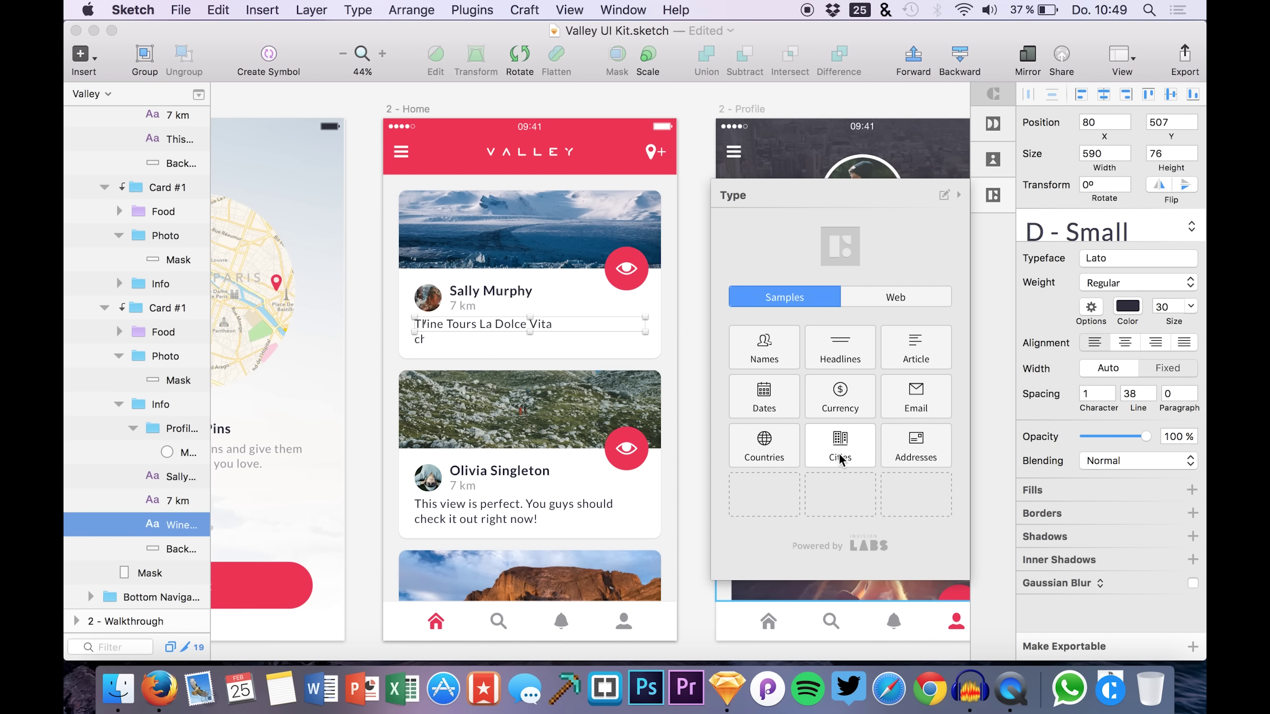
pyautogui.click(895, 445)
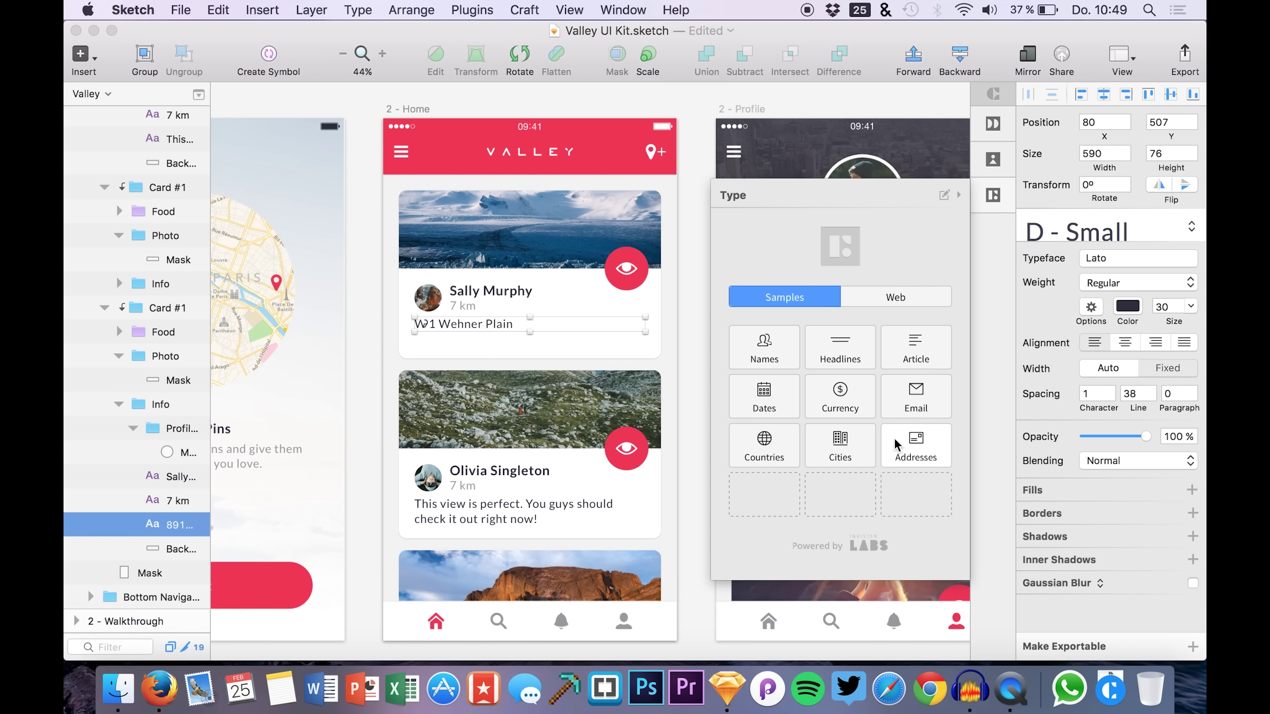
# Step: Try filling the top card's description with a sample Travel article, undo it and deselect the text
pyautogui.click(906, 352)
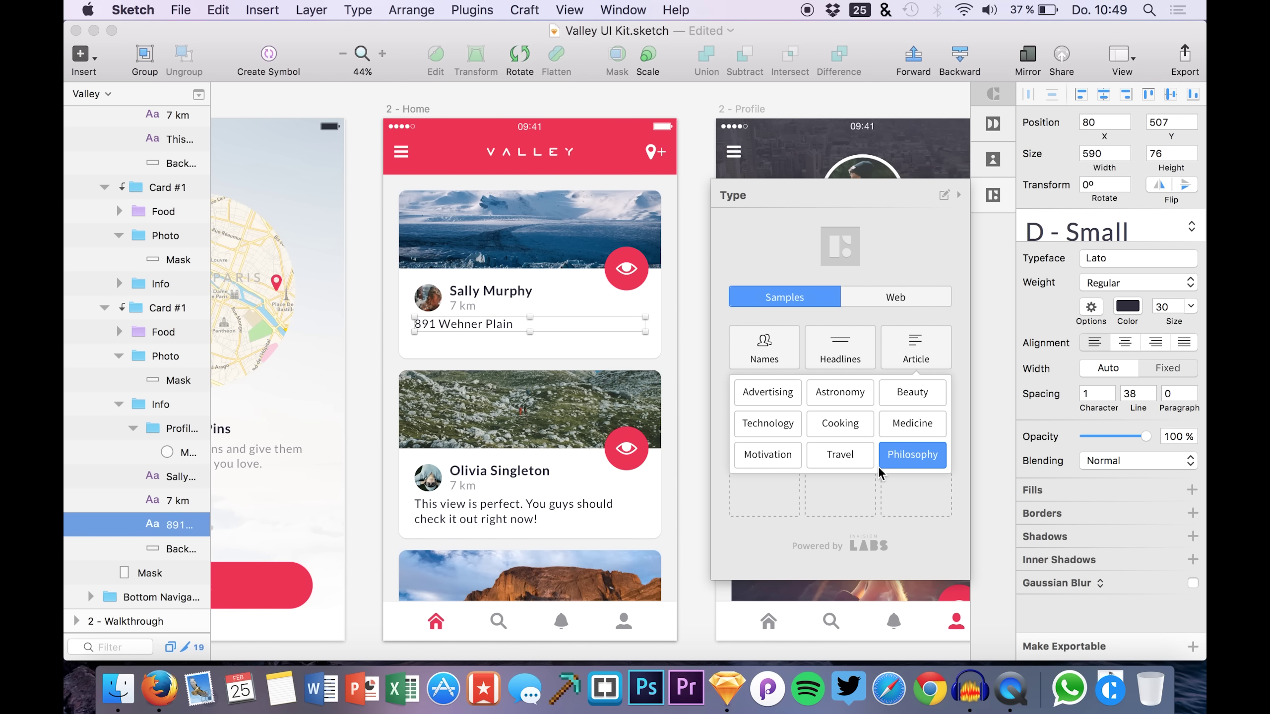
pyautogui.click(840, 456)
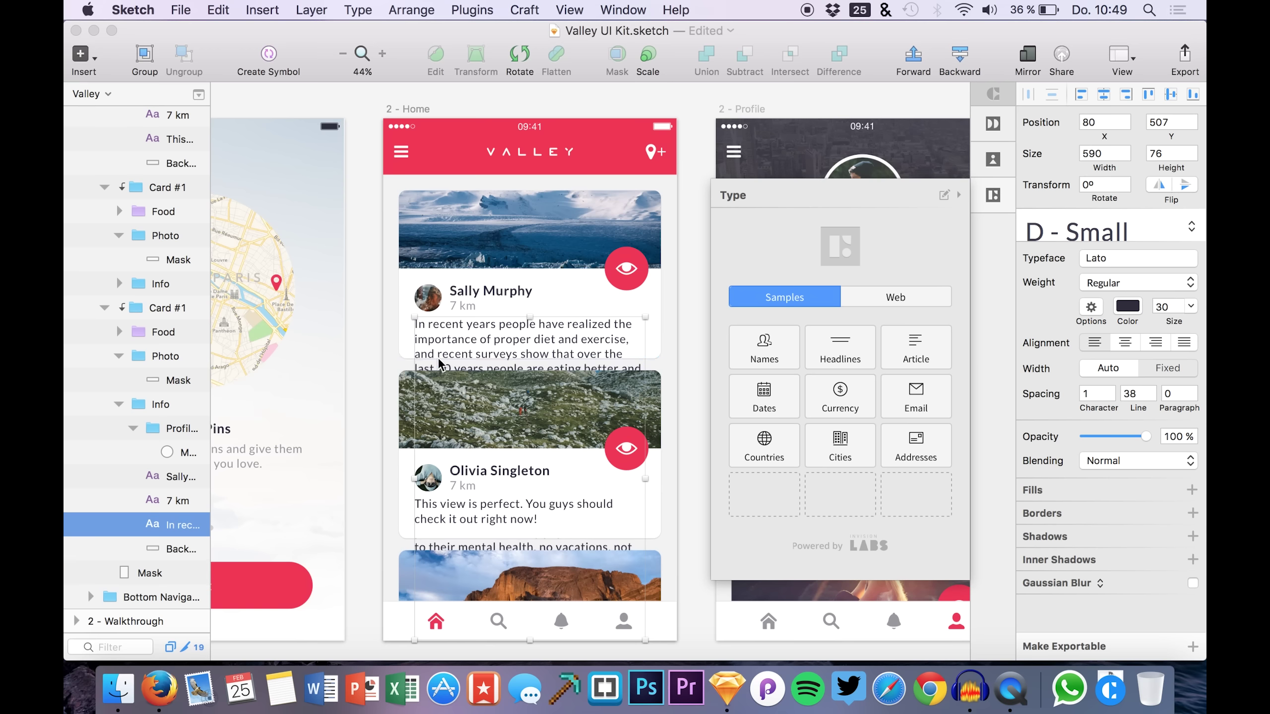
pyautogui.press('super+z')
pyautogui.click(378, 331)
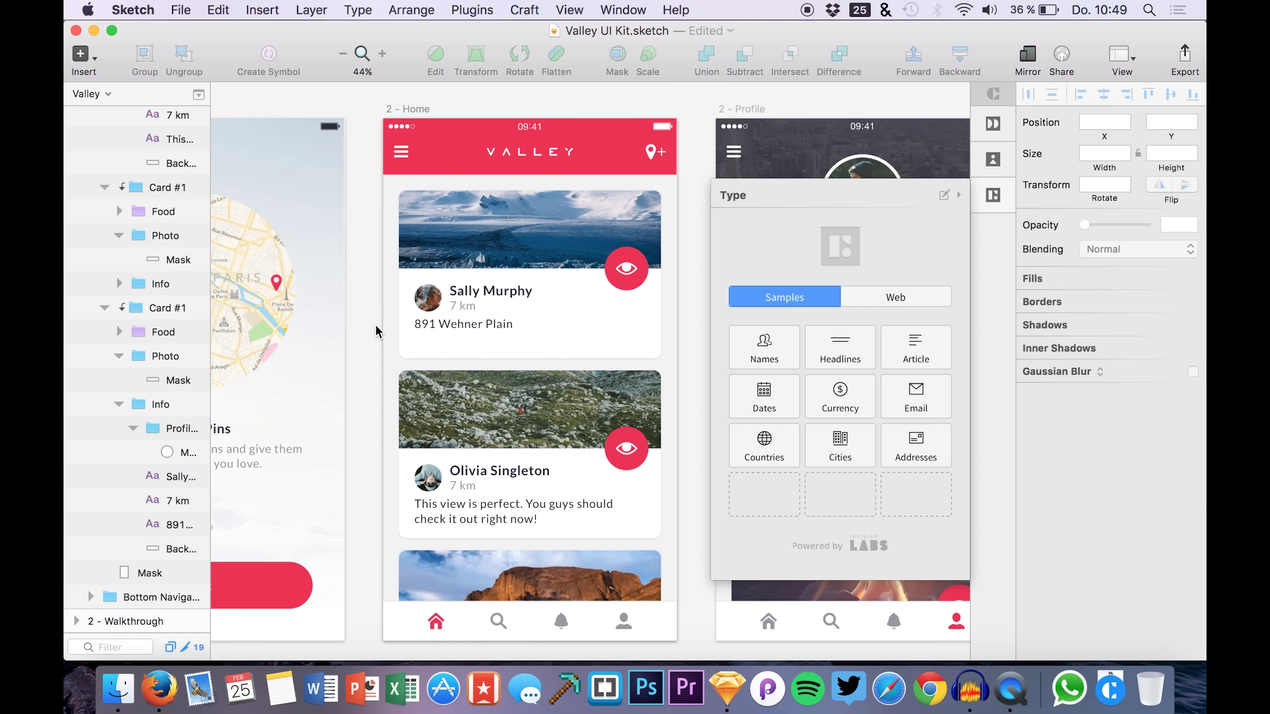
# Step: Select the 2 km distance text in the map card of the Profile artboard
pyautogui.scroll(-5, 412, 433)
pyautogui.hscroll(2, 412, 432)
pyautogui.scroll(3, 412, 432)
pyautogui.hscroll(2, 412, 433)
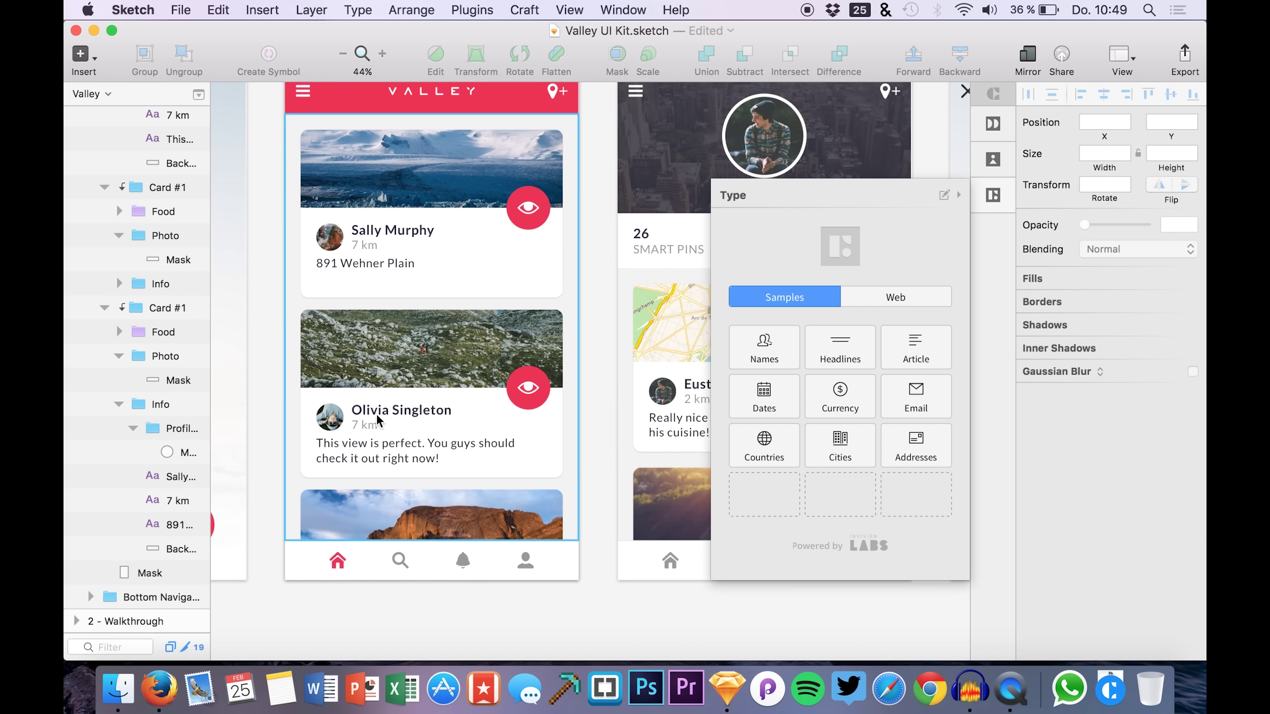
pyautogui.hscroll(8, 409, 412)
pyautogui.scroll(1, 408, 413)
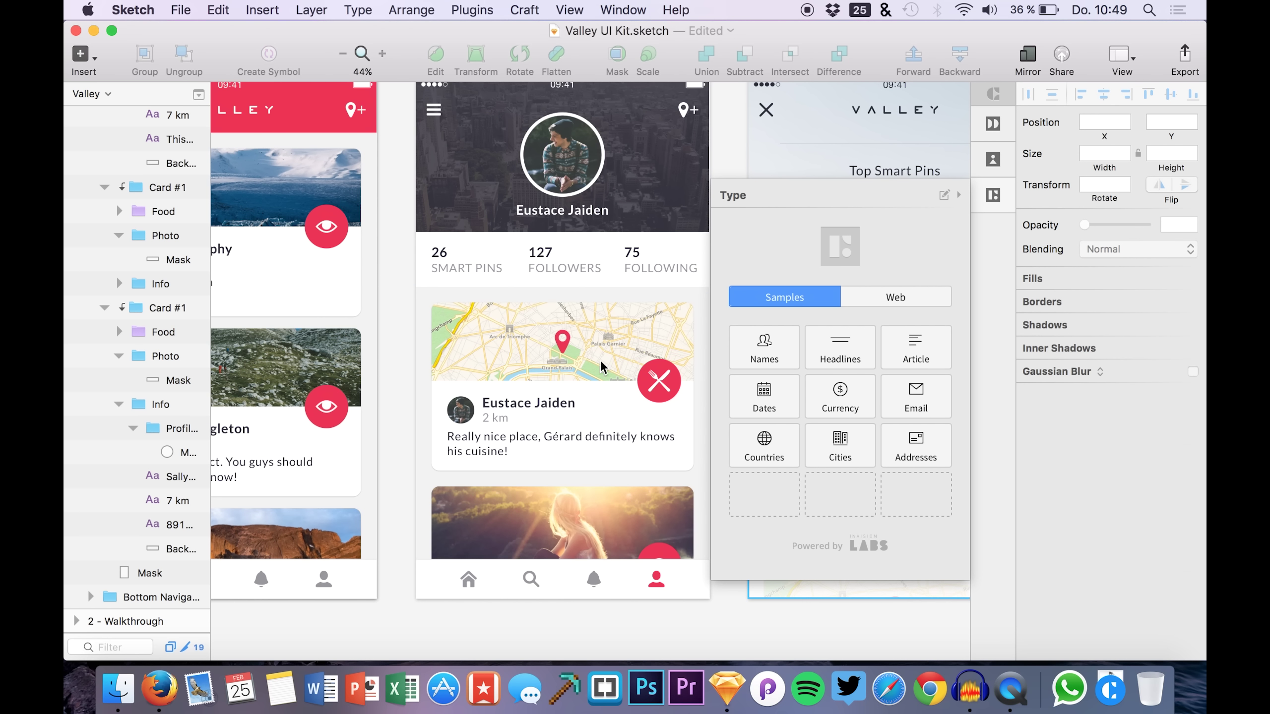
pyautogui.scroll(3, 660, 381)
pyautogui.hscroll(4, 660, 381)
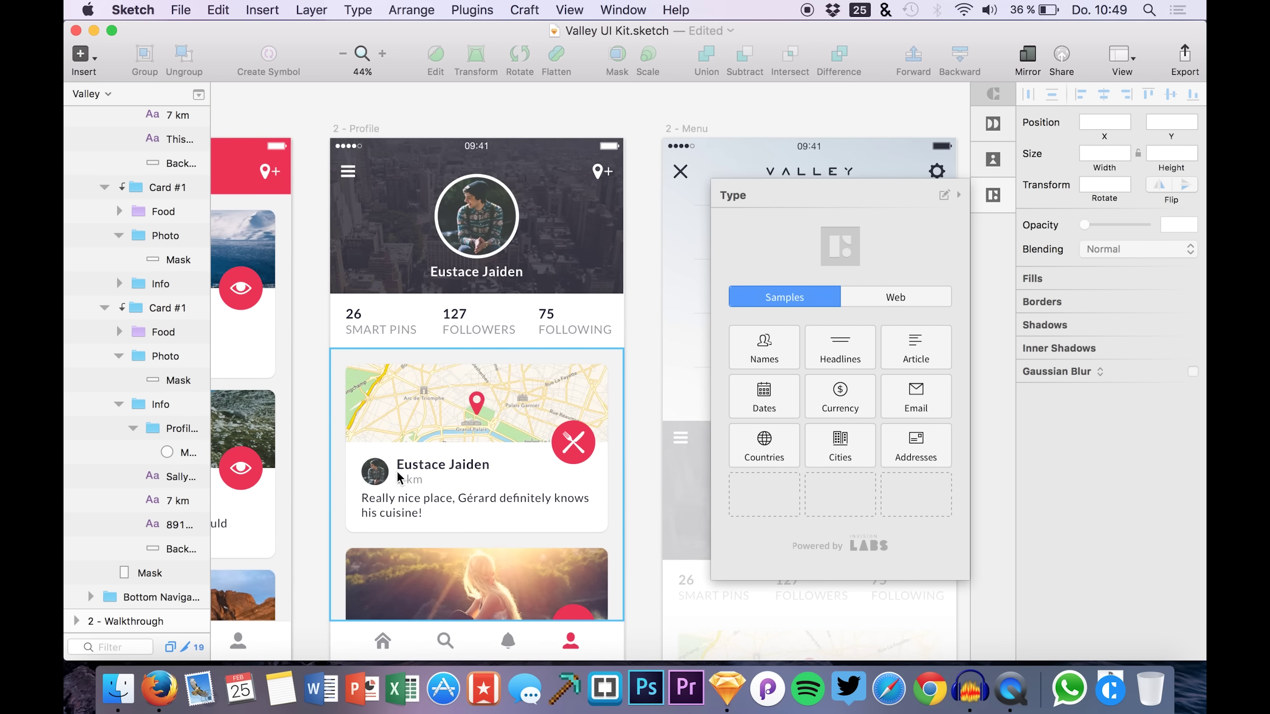
pyautogui.click(399, 479)
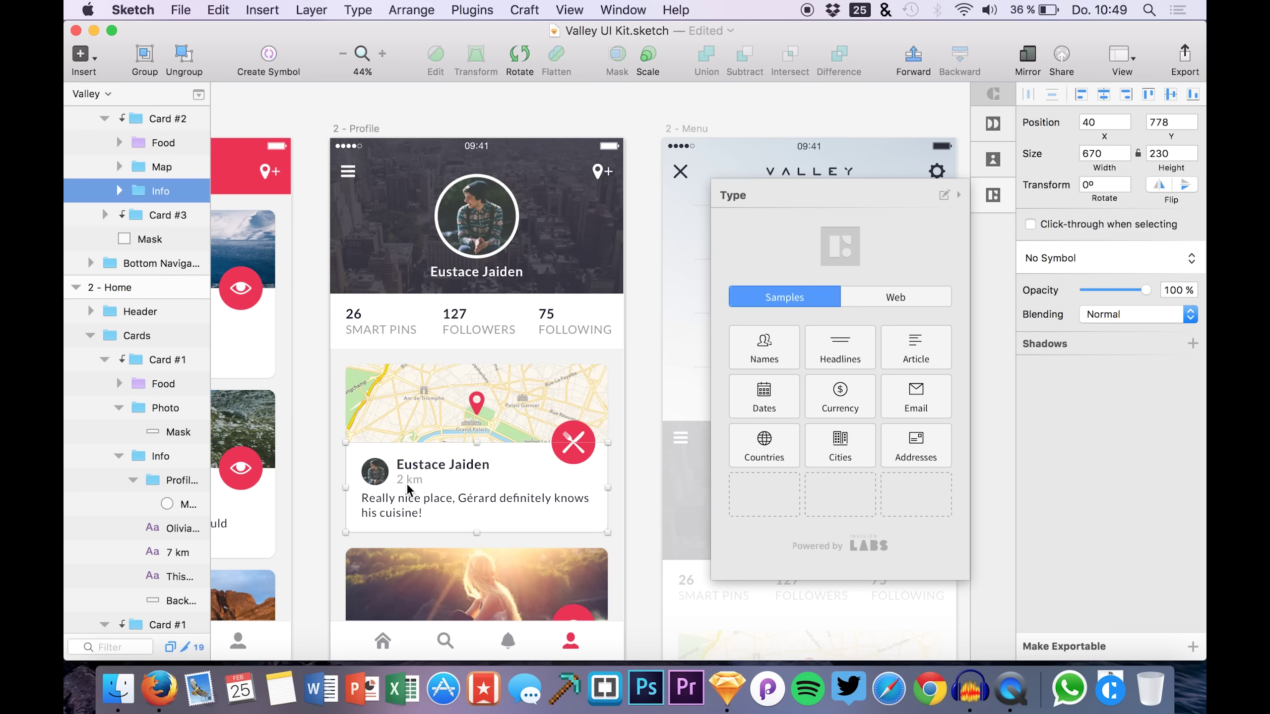
pyautogui.doubleClick(409, 480)
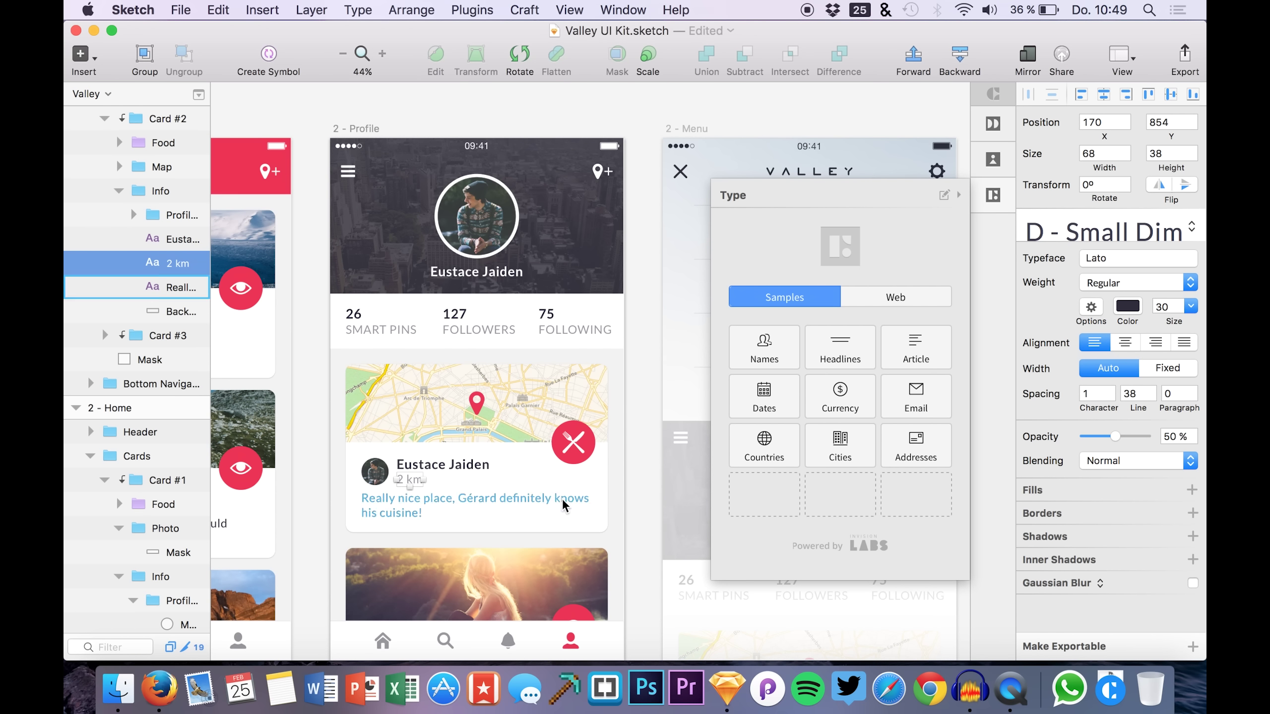
# Step: Replace the selected distance text with a sample address, regenerate it several times and deselect the layer
pyautogui.click(920, 453)
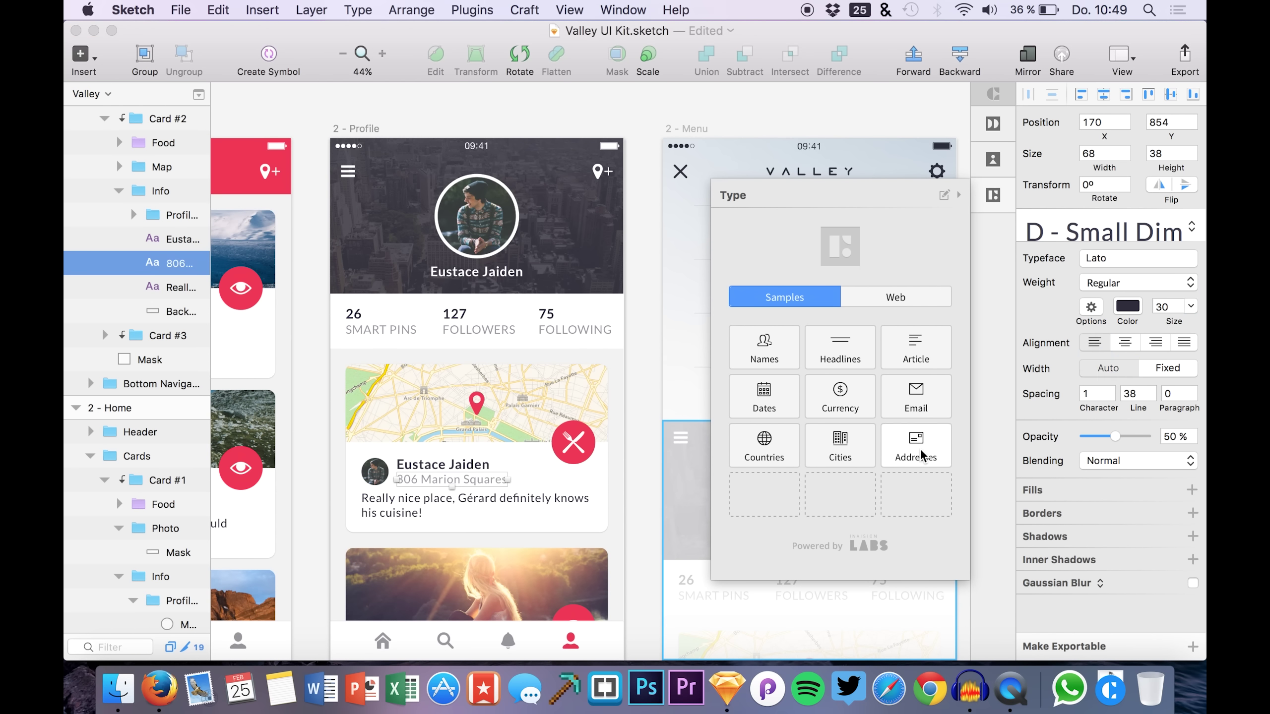
pyautogui.click(922, 454)
pyautogui.click(921, 454)
pyautogui.click(922, 454)
pyautogui.click(922, 454)
pyautogui.click(922, 455)
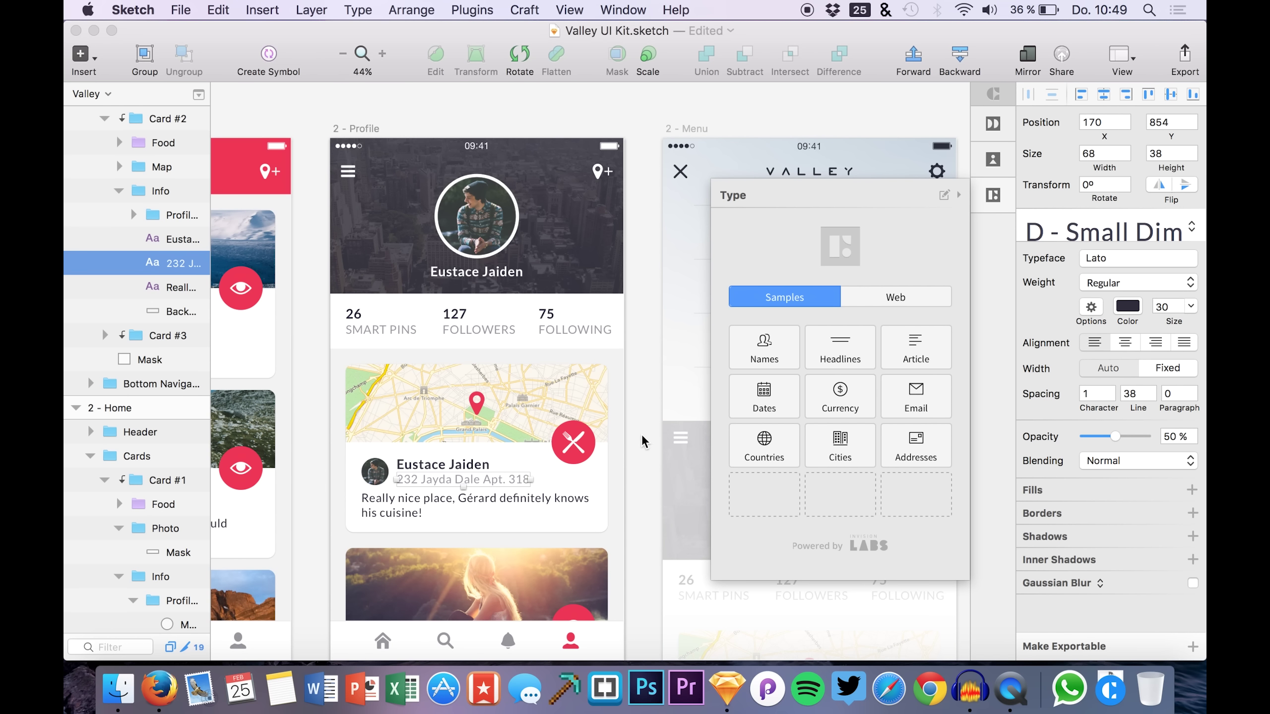
pyautogui.click(919, 450)
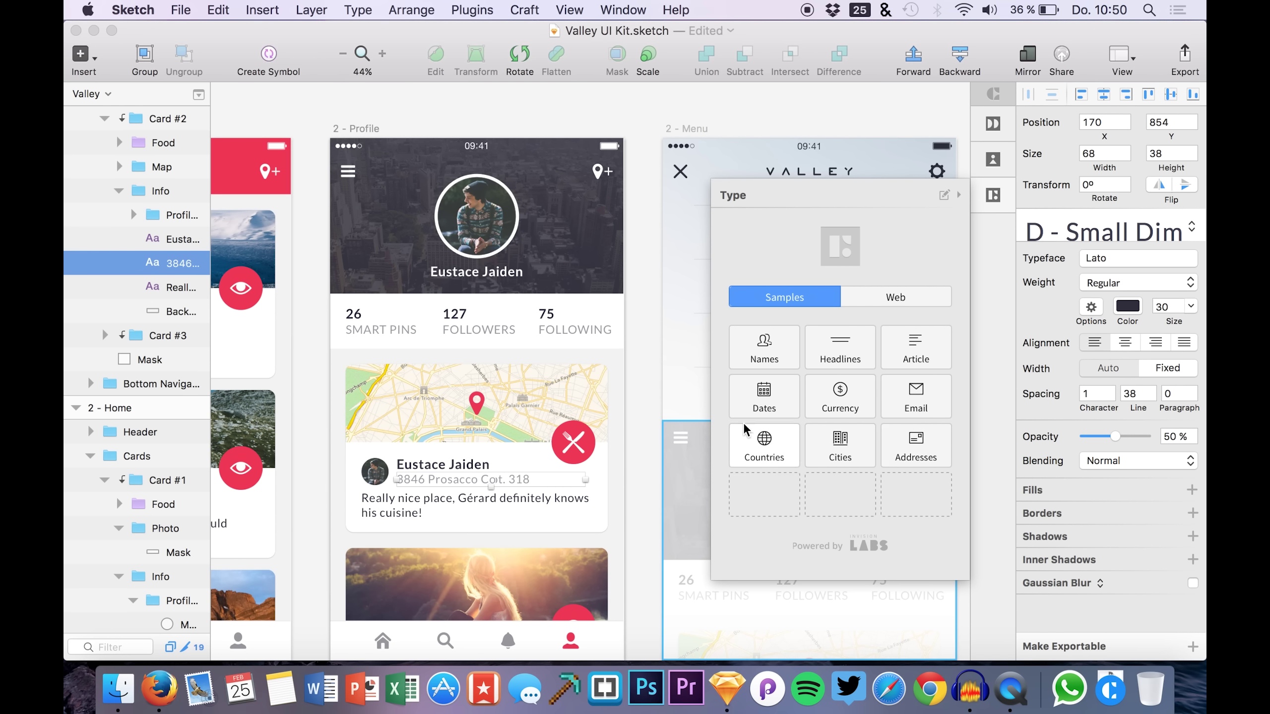
pyautogui.click(640, 420)
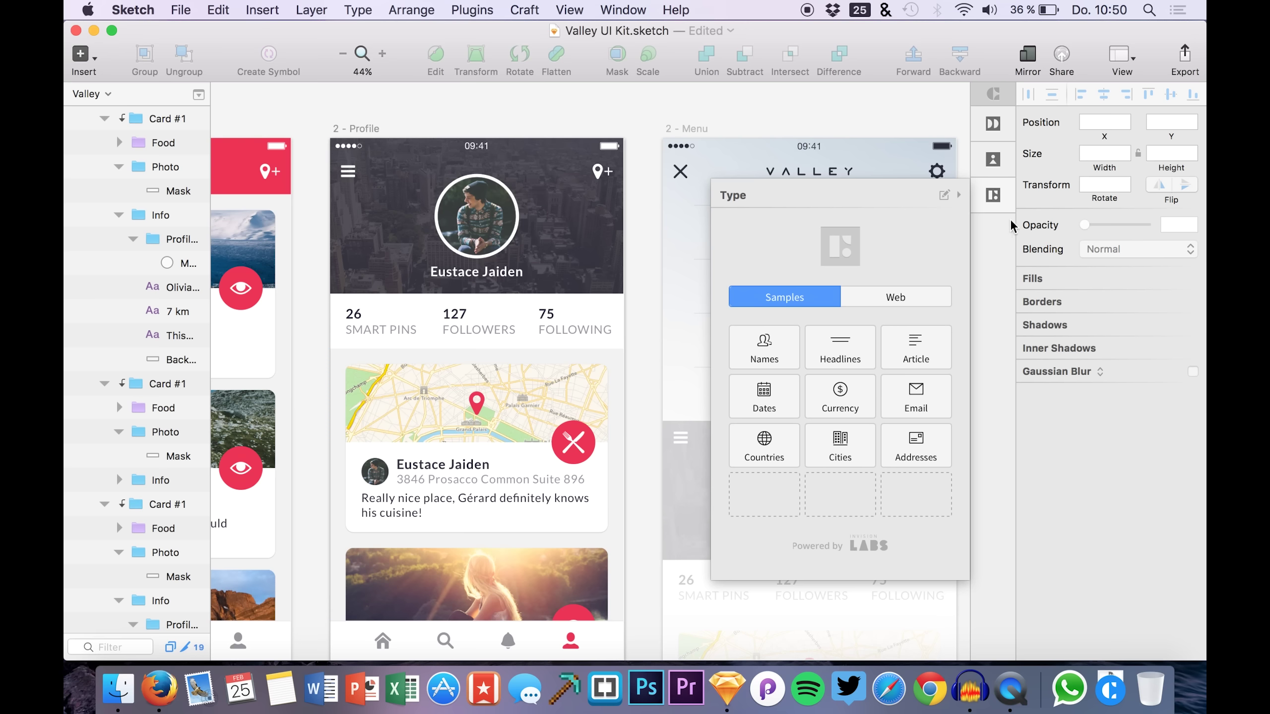
# Step: Add a States action to the first empty slot of the Type samples and close the Type tool
pyautogui.click(995, 195)
pyautogui.click(995, 196)
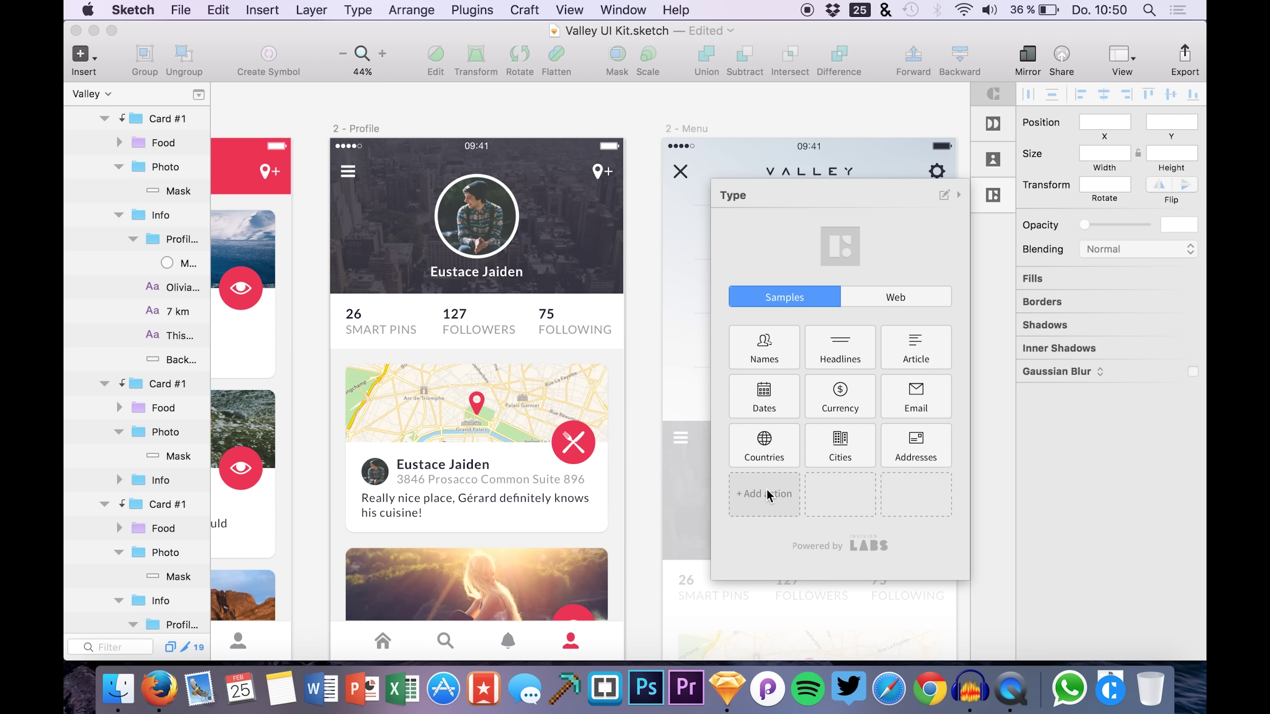
pyautogui.click(771, 504)
pyautogui.scroll(-3, 770, 488)
pyautogui.scroll(2, 772, 488)
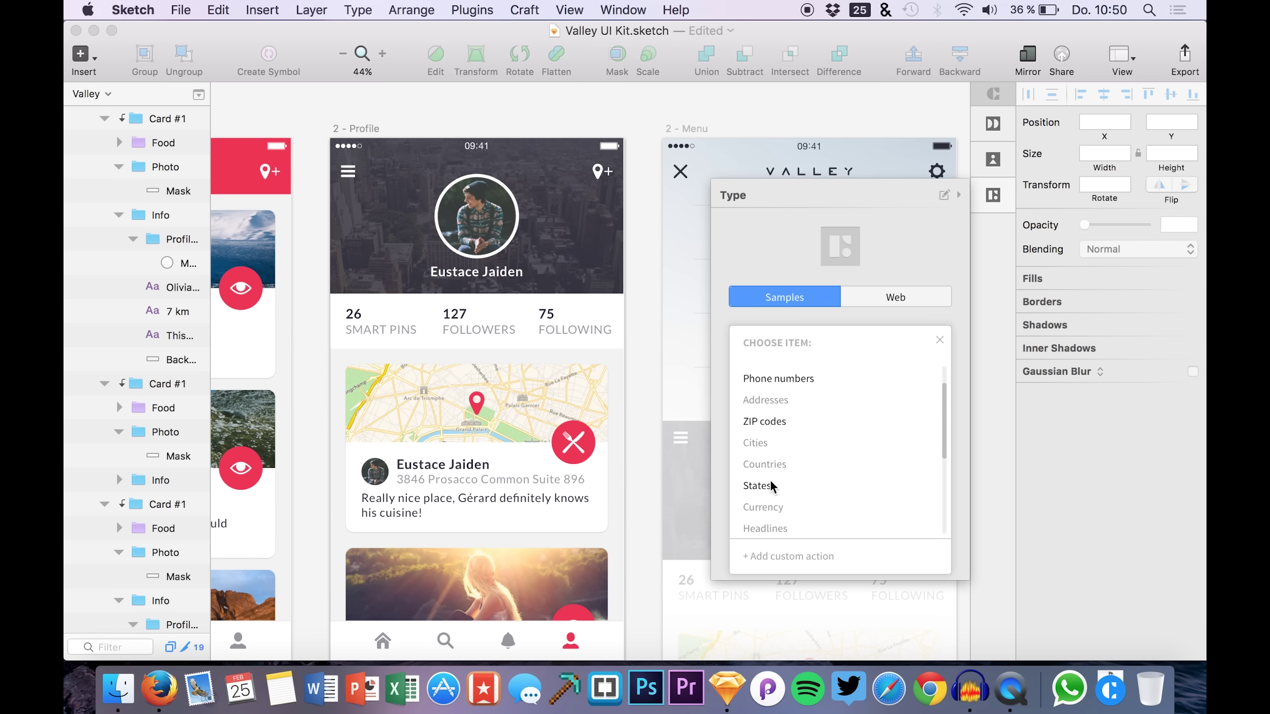
pyautogui.click(757, 469)
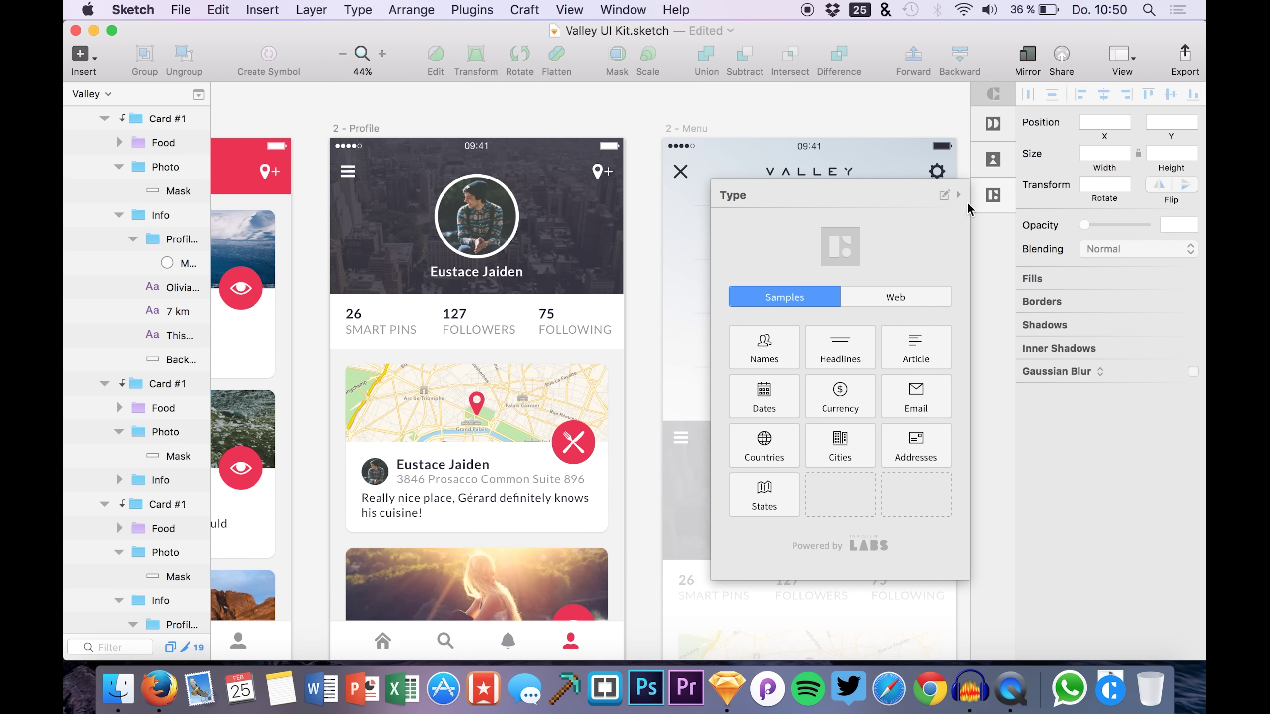
pyautogui.click(996, 193)
pyautogui.scroll(-3, 767, 211)
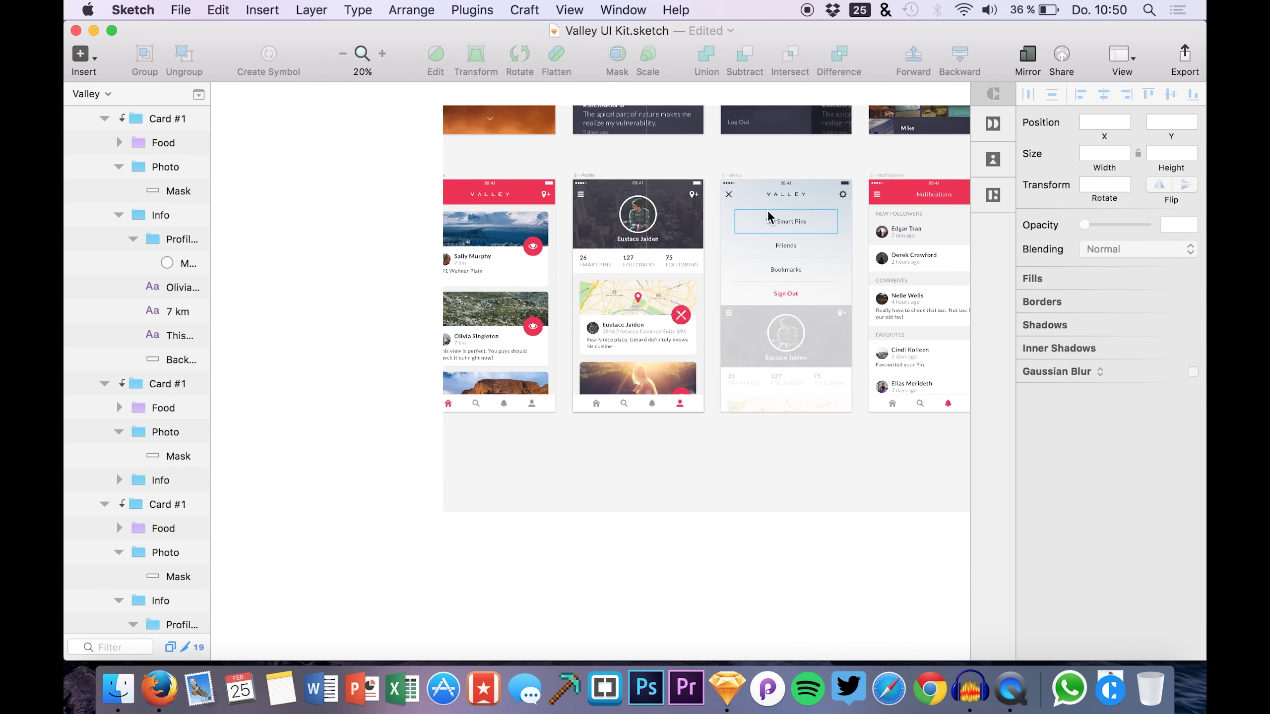
# Step: Review the filled card photos, names and texts on the second row of artboards, mainly 2 - Home and 2 - Profile
pyautogui.scroll(5, 692, 264)
pyautogui.scroll(-5, 692, 264)
pyautogui.hscroll(-3, 625, 267)
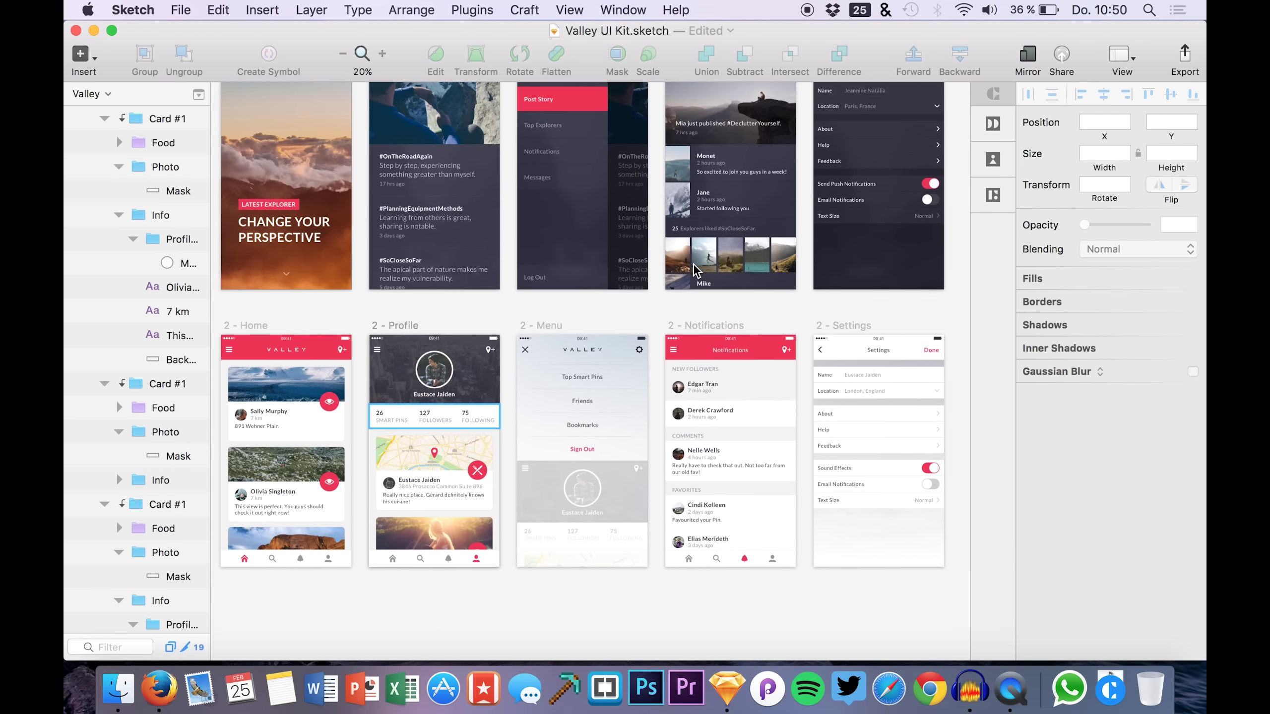
pyautogui.scroll(-2, 560, 325)
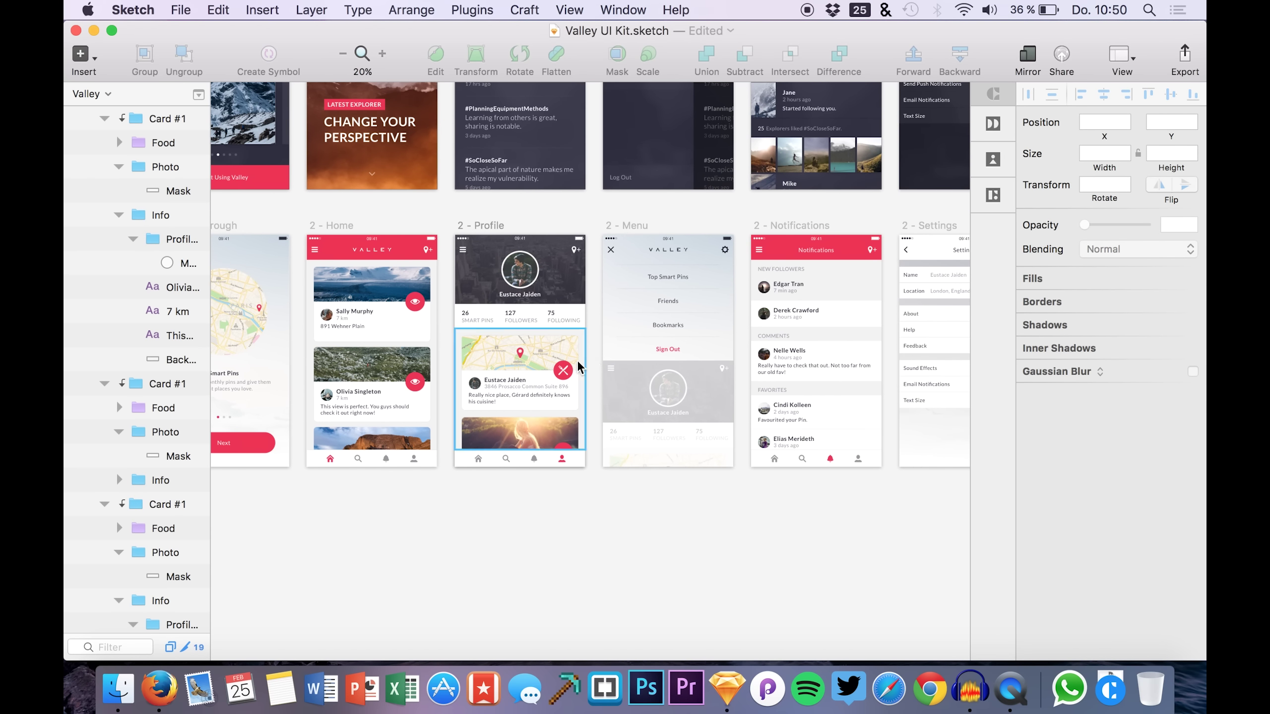
pyautogui.scroll(3, 572, 361)
pyautogui.scroll(-3, 571, 361)
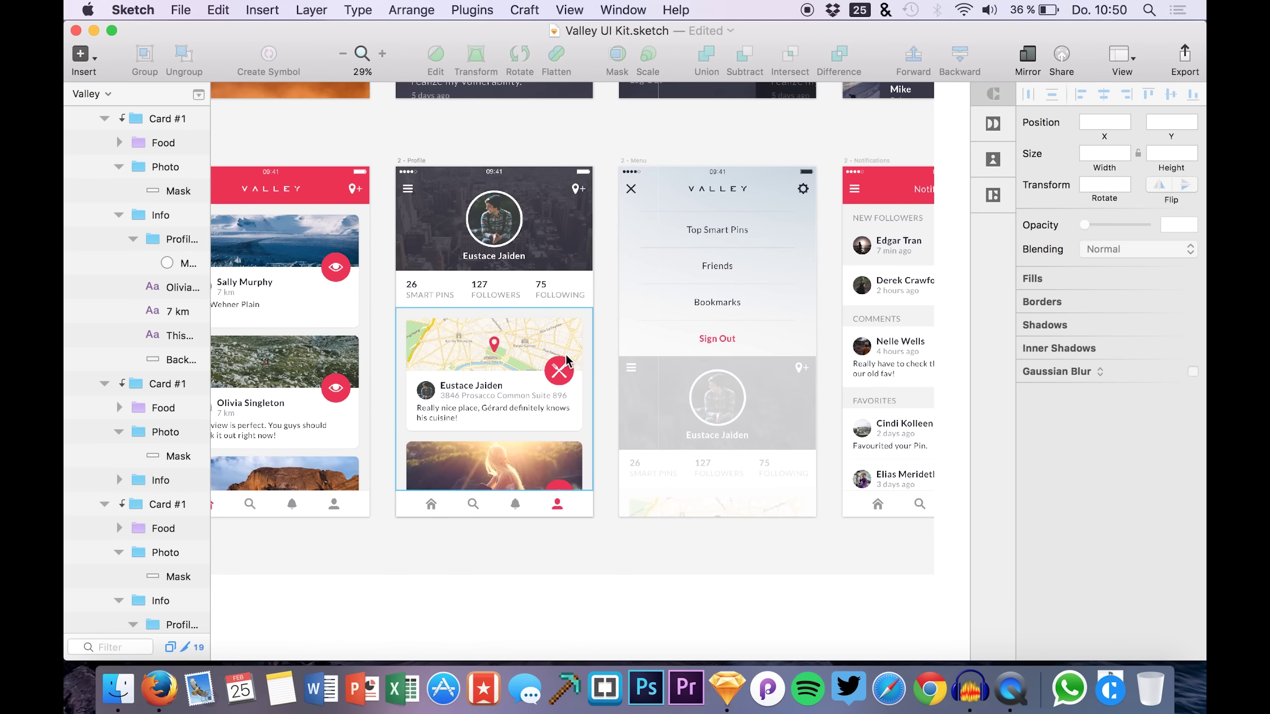
pyautogui.hscroll(-3, 565, 353)
pyautogui.hscroll(2, 661, 262)
pyautogui.scroll(1, 660, 262)
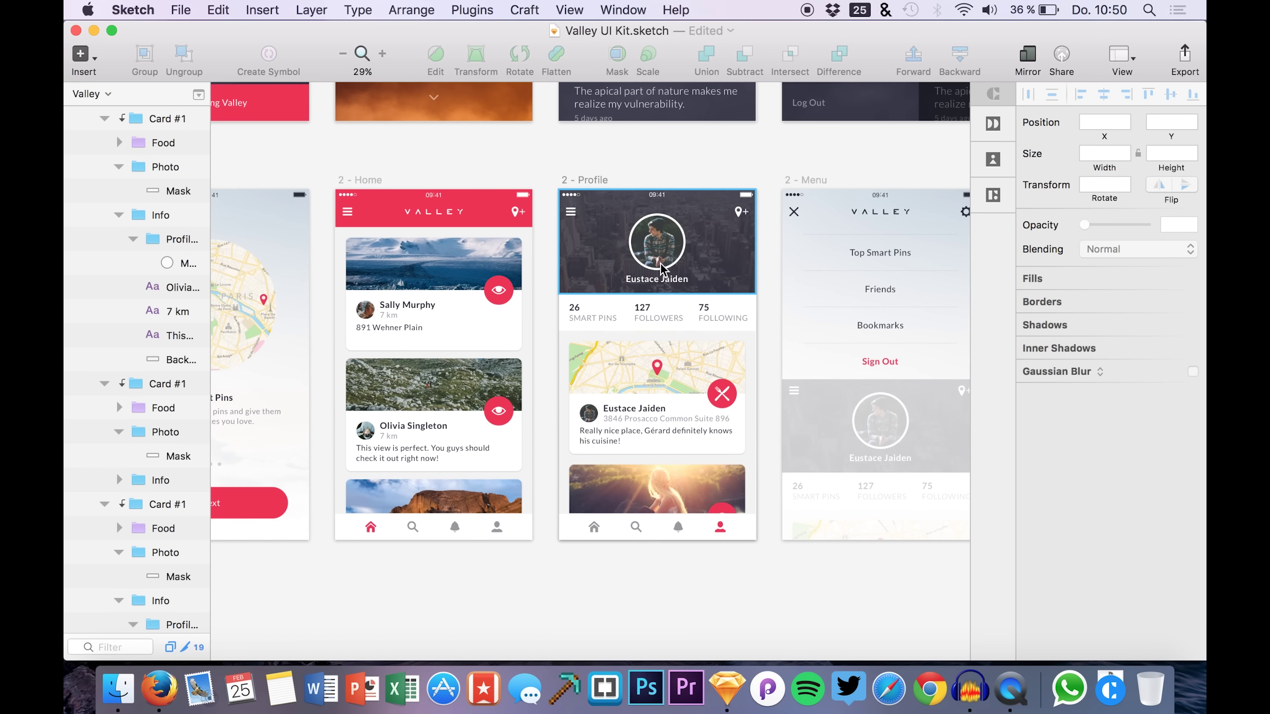
pyautogui.hscroll(3, 780, 304)
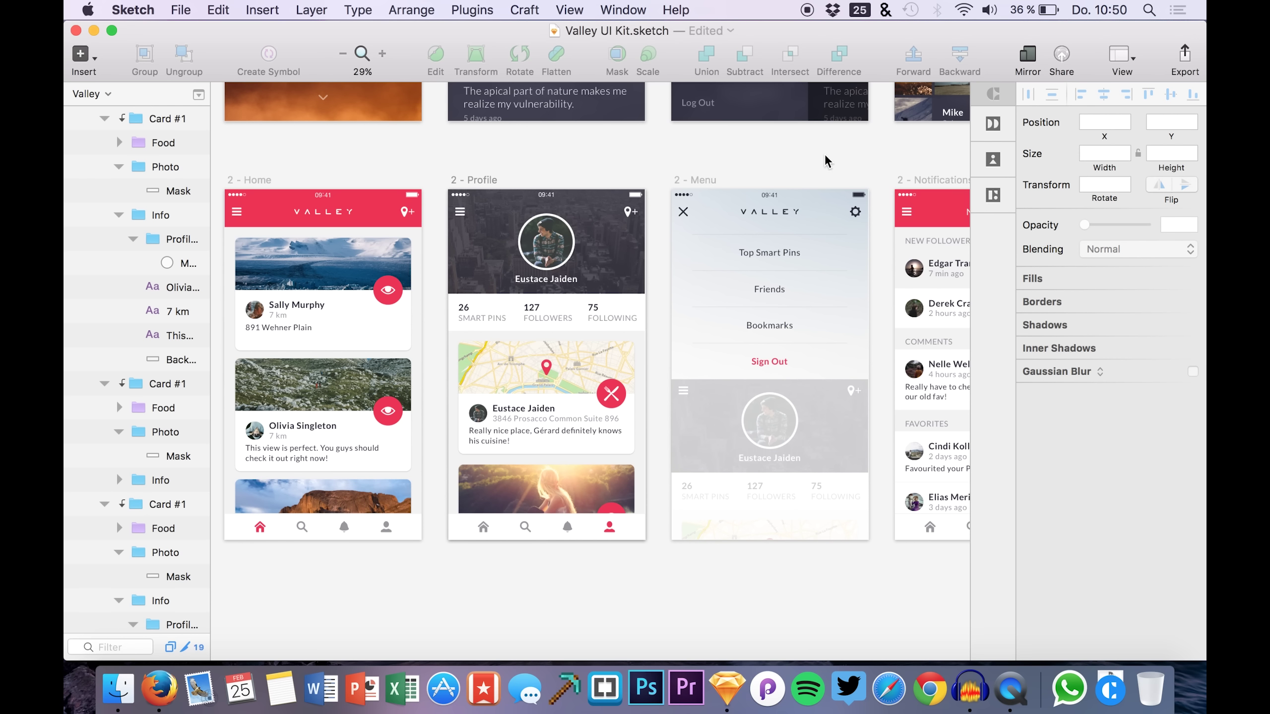
pyautogui.scroll(2, 750, 167)
pyautogui.hscroll(1, 750, 166)
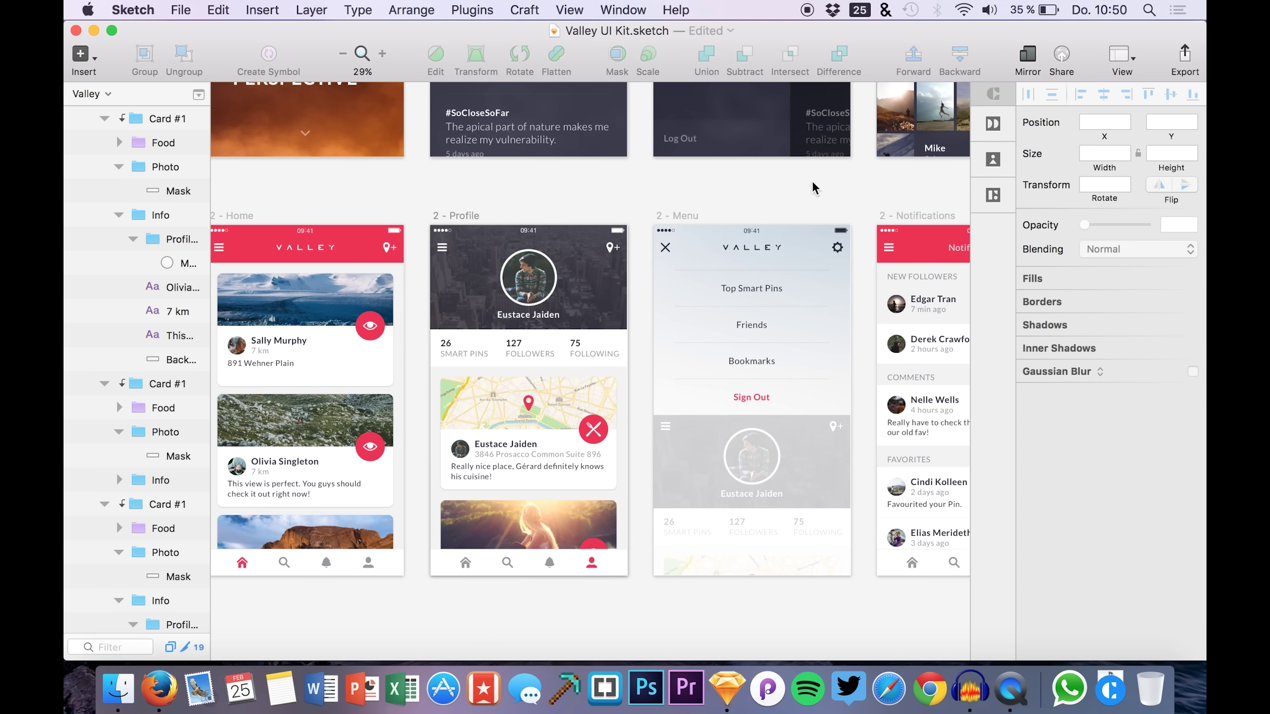
pyautogui.scroll(3, 750, 186)
pyautogui.hscroll(2, 750, 186)
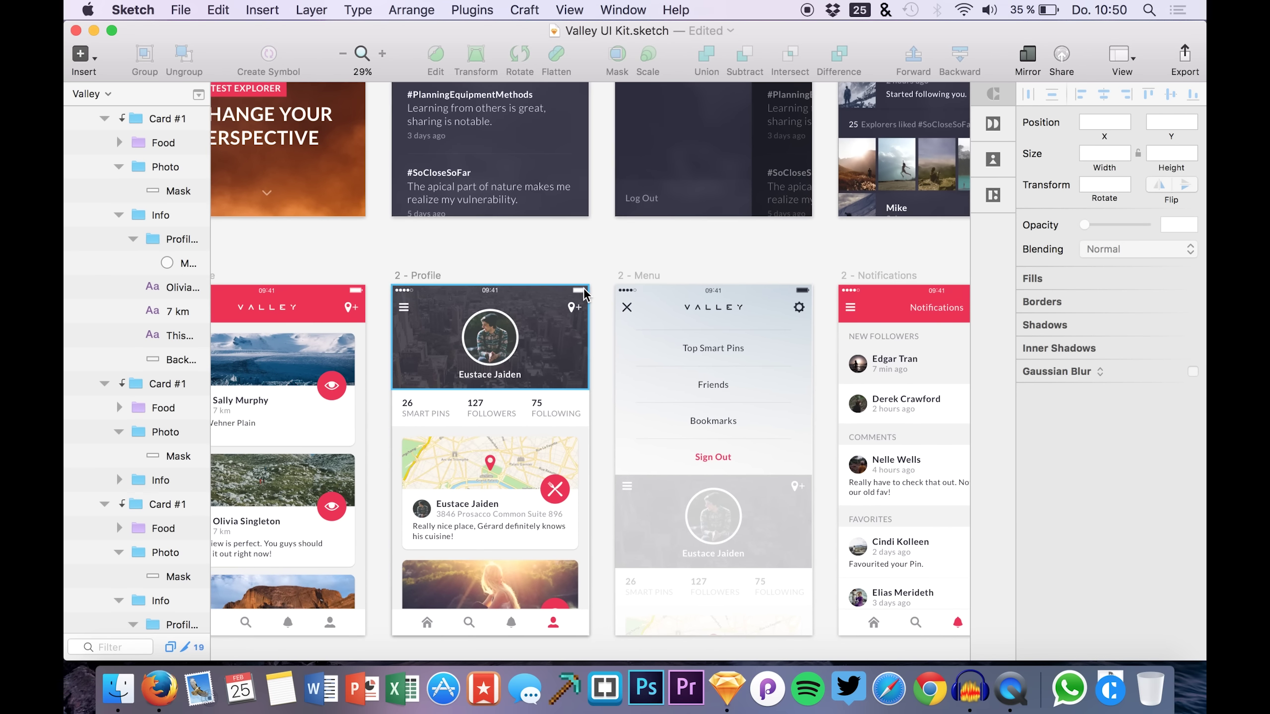
pyautogui.scroll(-3, 583, 291)
pyautogui.hscroll(-6, 584, 292)
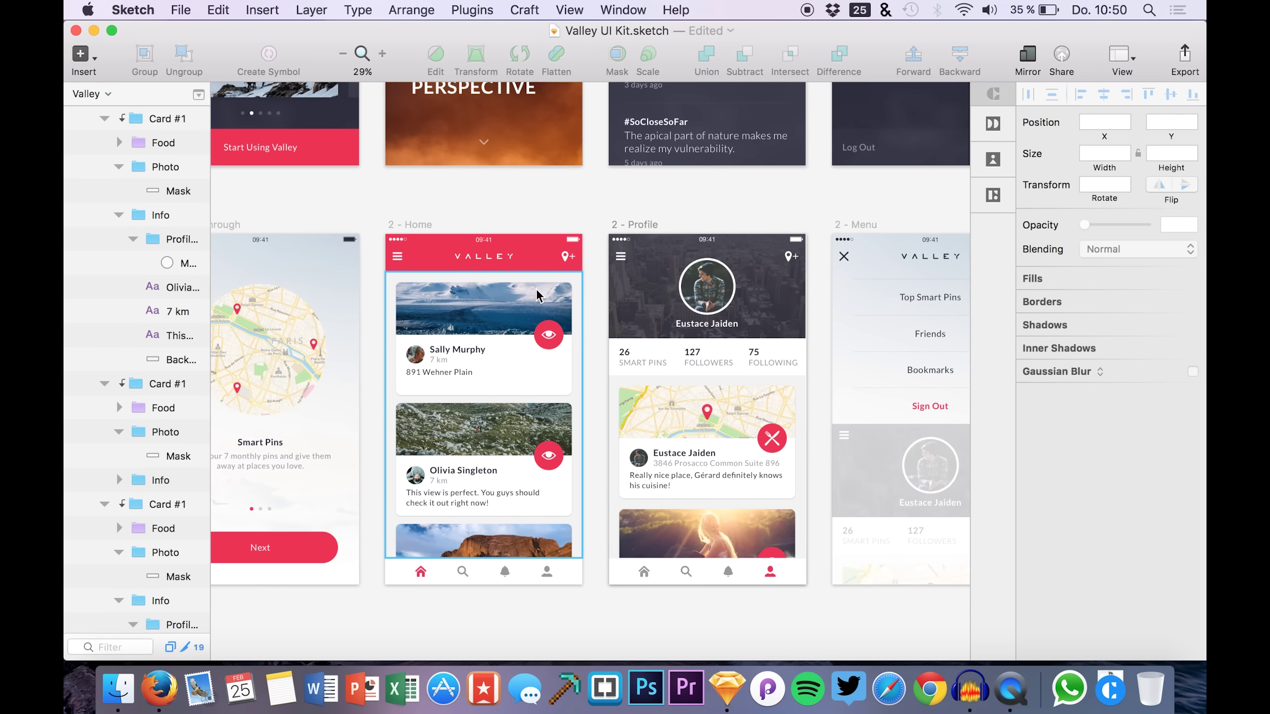
pyautogui.scroll(3, 535, 288)
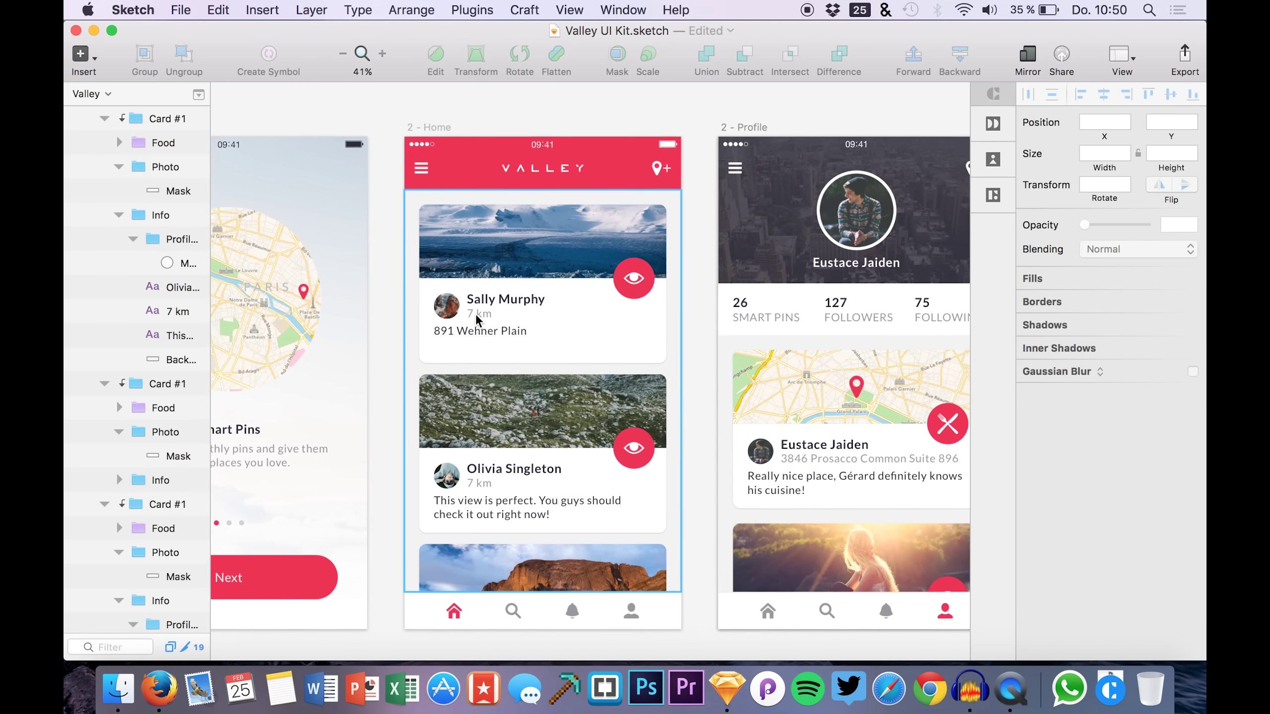
pyautogui.scroll(-1, 376, 275)
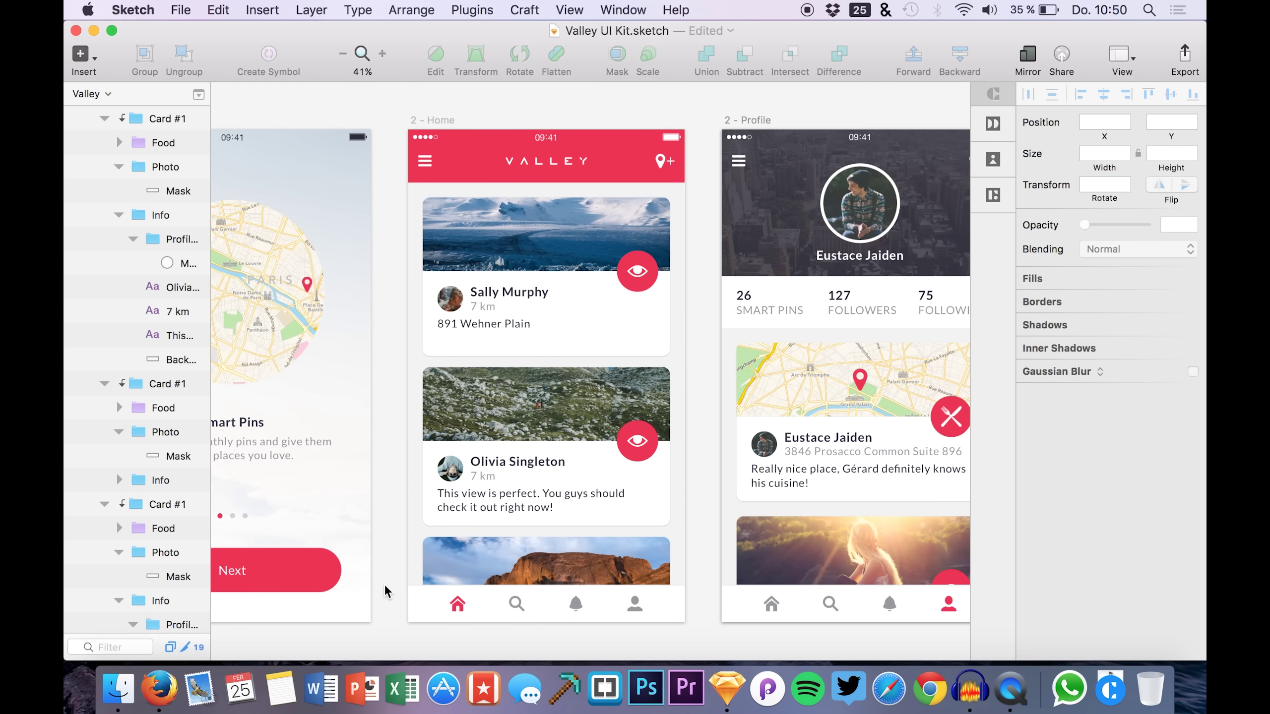
# Step: Collapse the Cards group of the 2 - Home artboard in the layer list and check the available Craft commands
pyautogui.scroll(3, 85, 171)
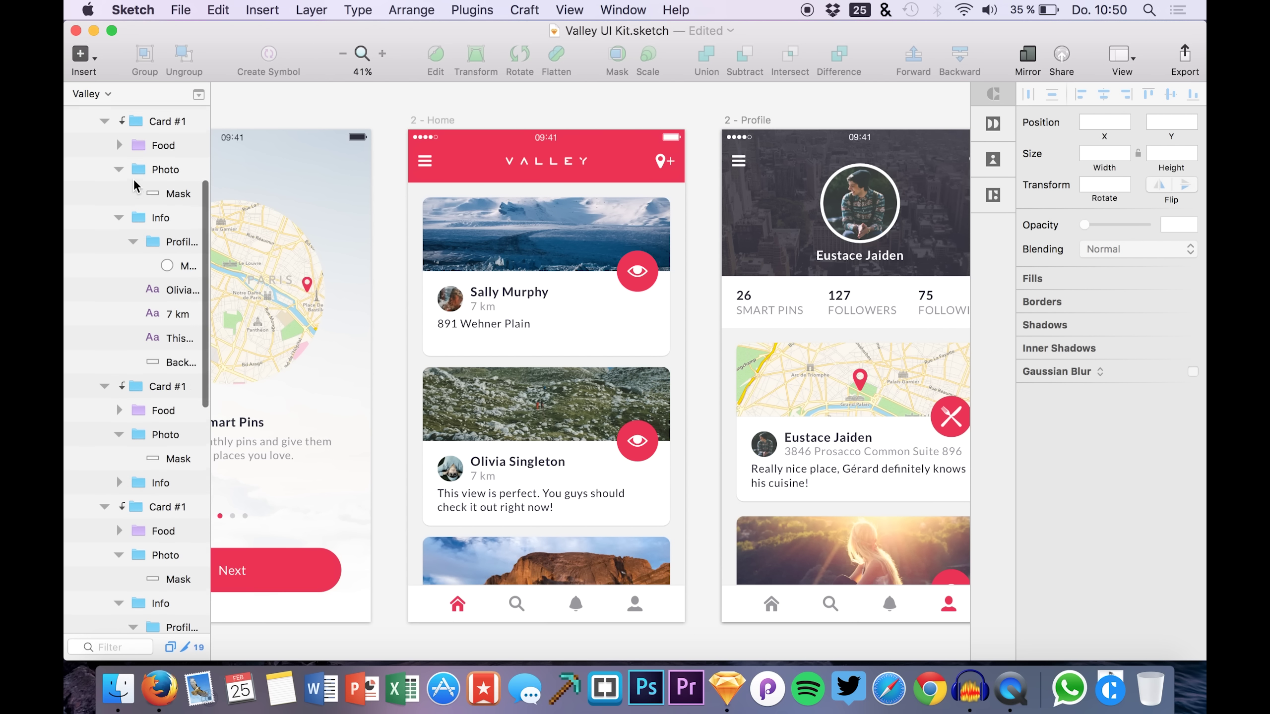
pyautogui.click(89, 170)
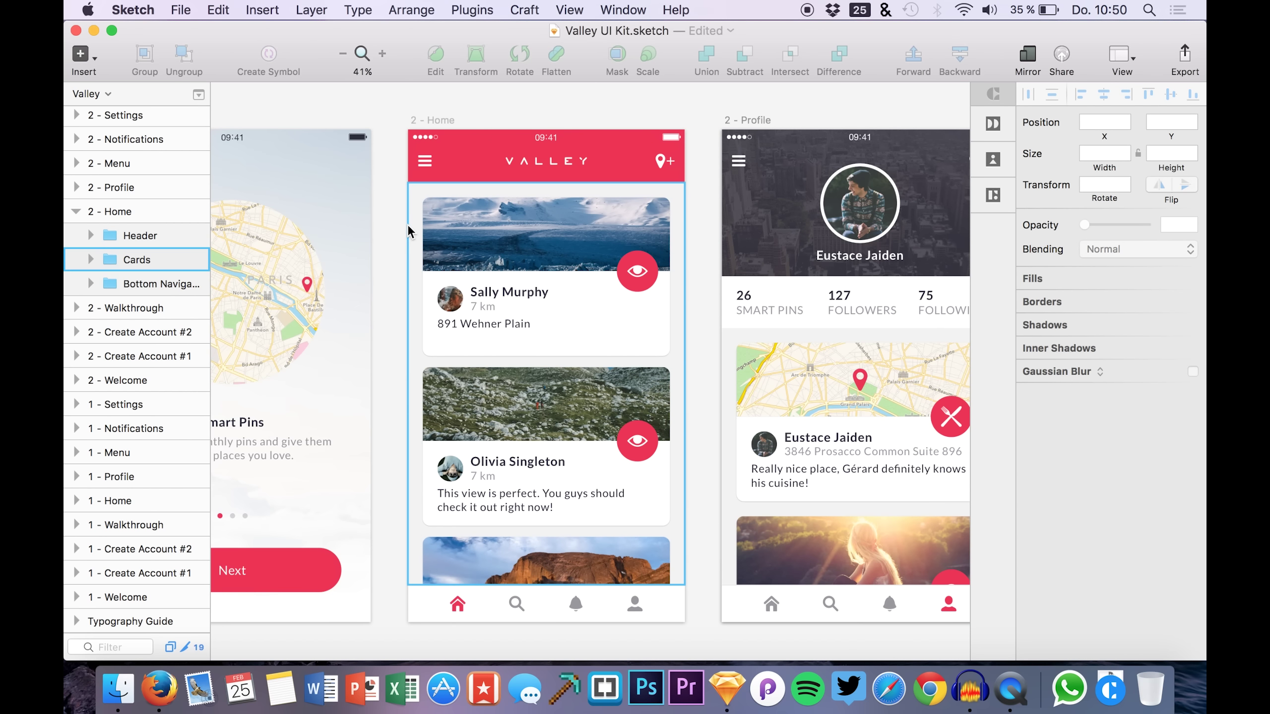
pyautogui.click(524, 9)
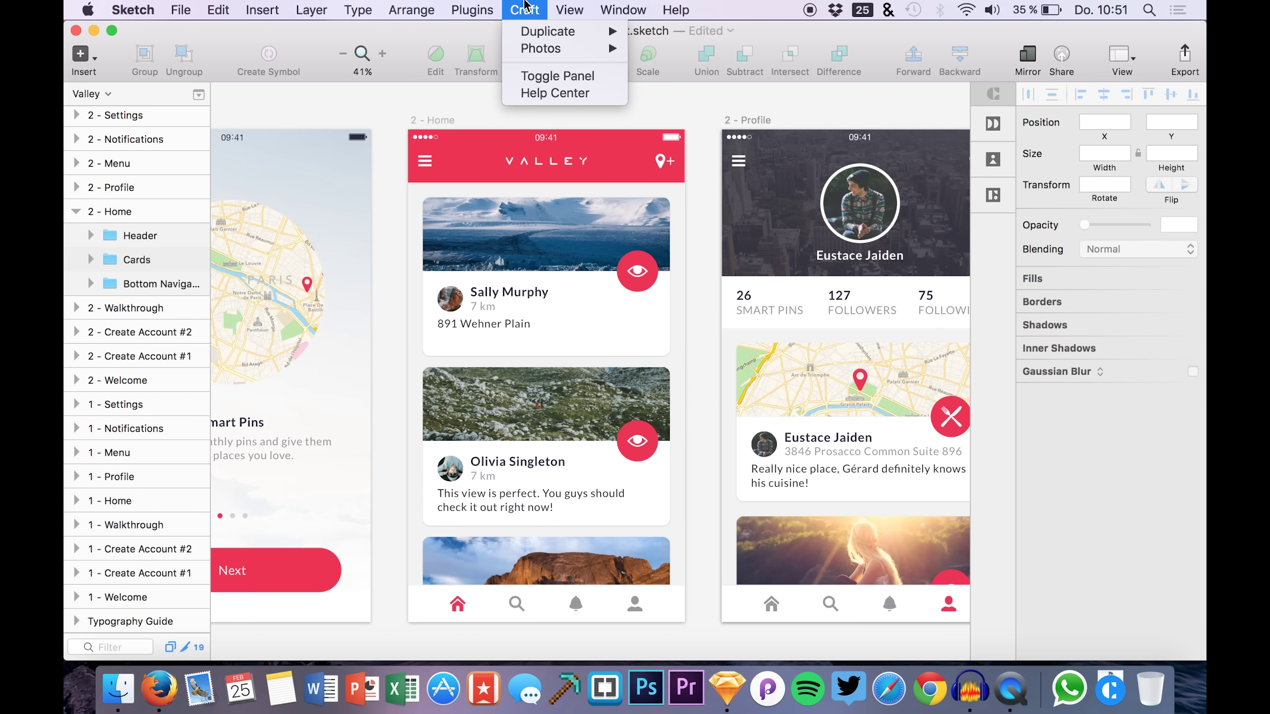
pyautogui.click(524, 6)
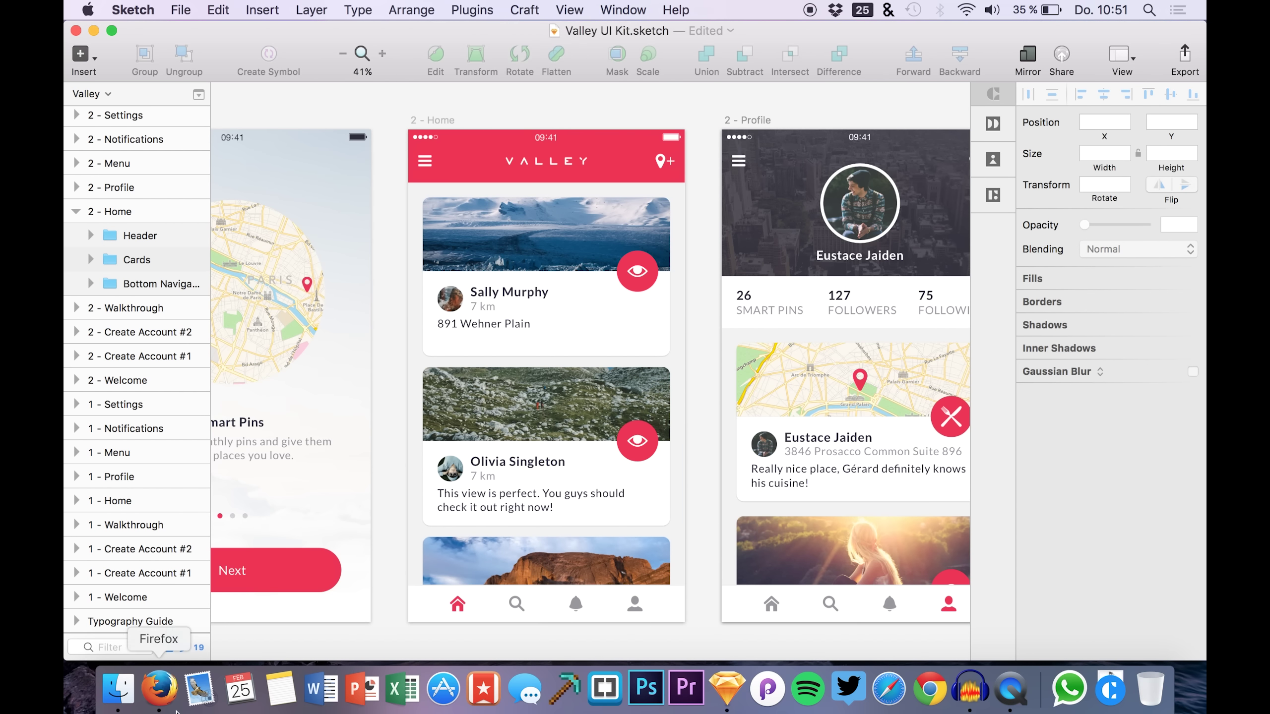
# Step: Switch to Firefox with the Craft by InVision LABS page and select its web address
pyautogui.click(160, 696)
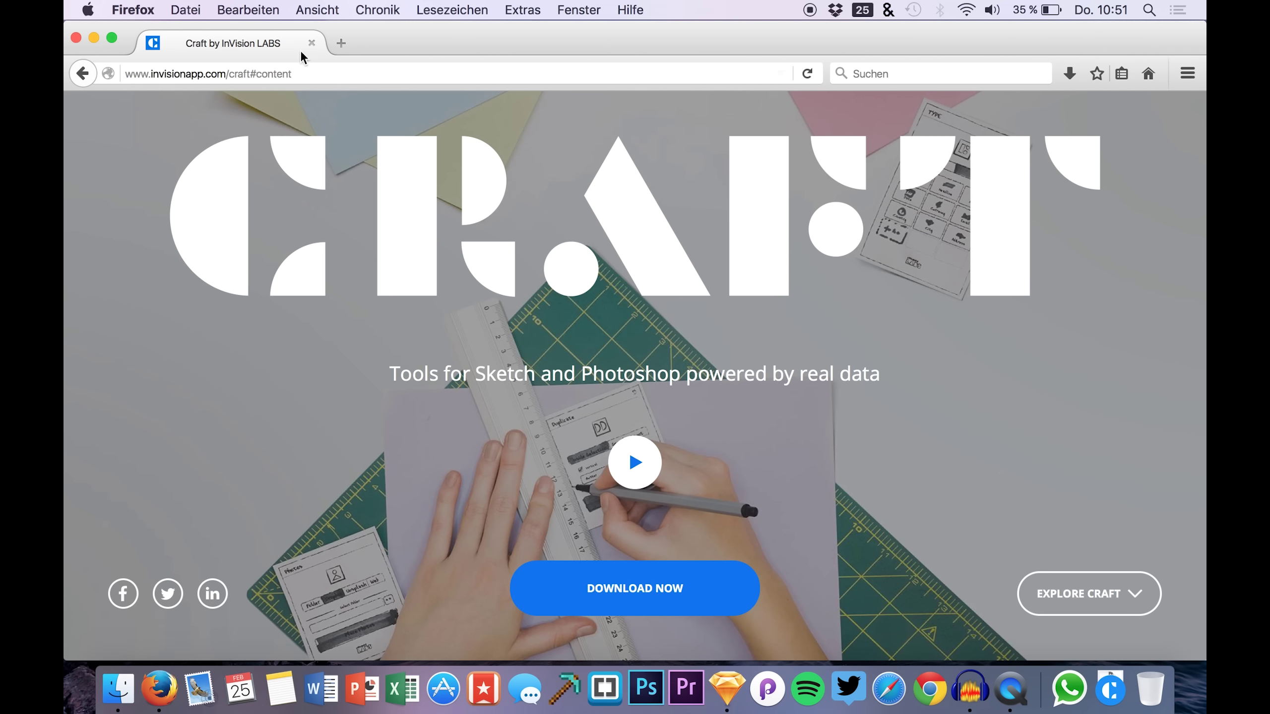
pyautogui.click(273, 75)
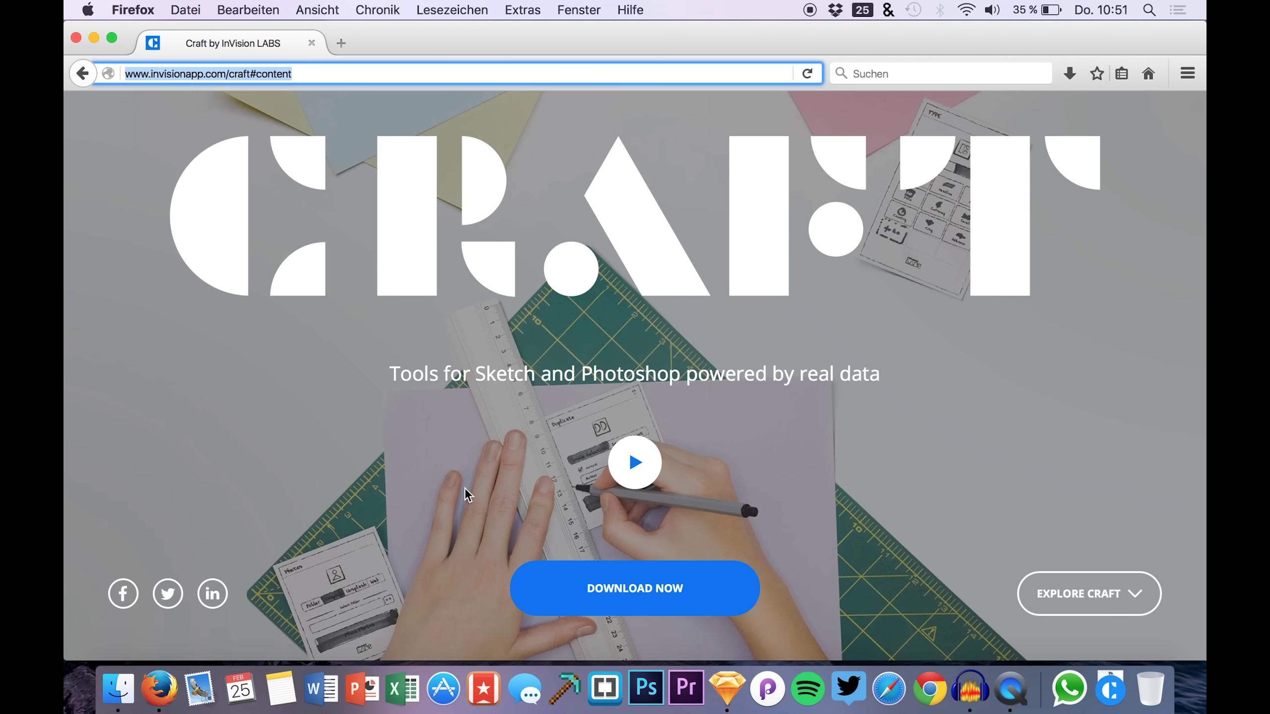